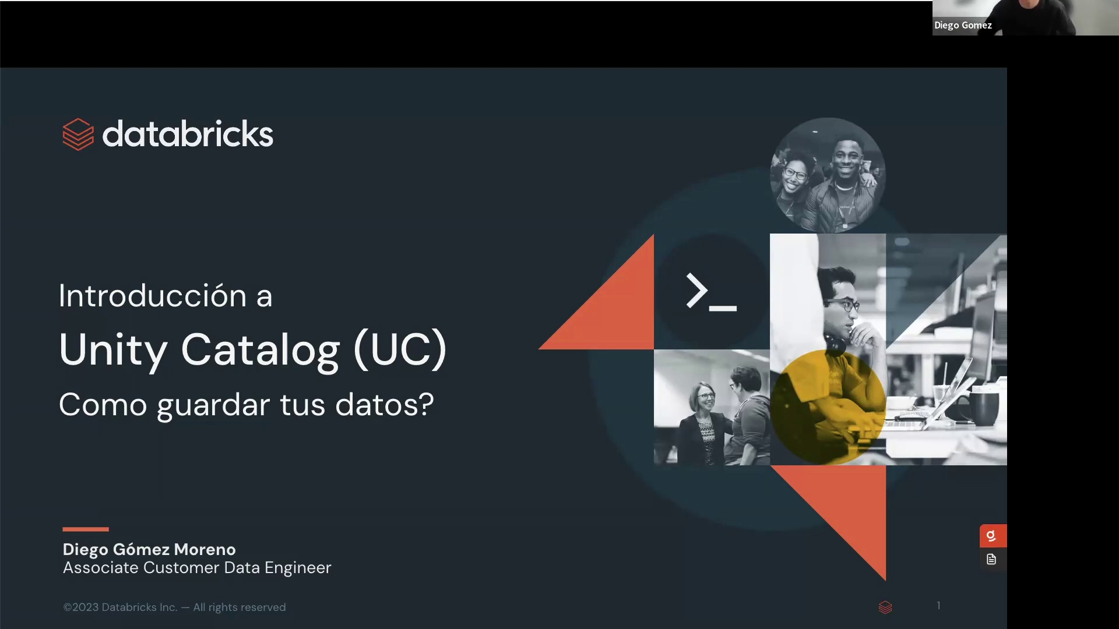
Step: Advance the slideshow past the architecture slide to the storage credential versus external location slide
key("Right")
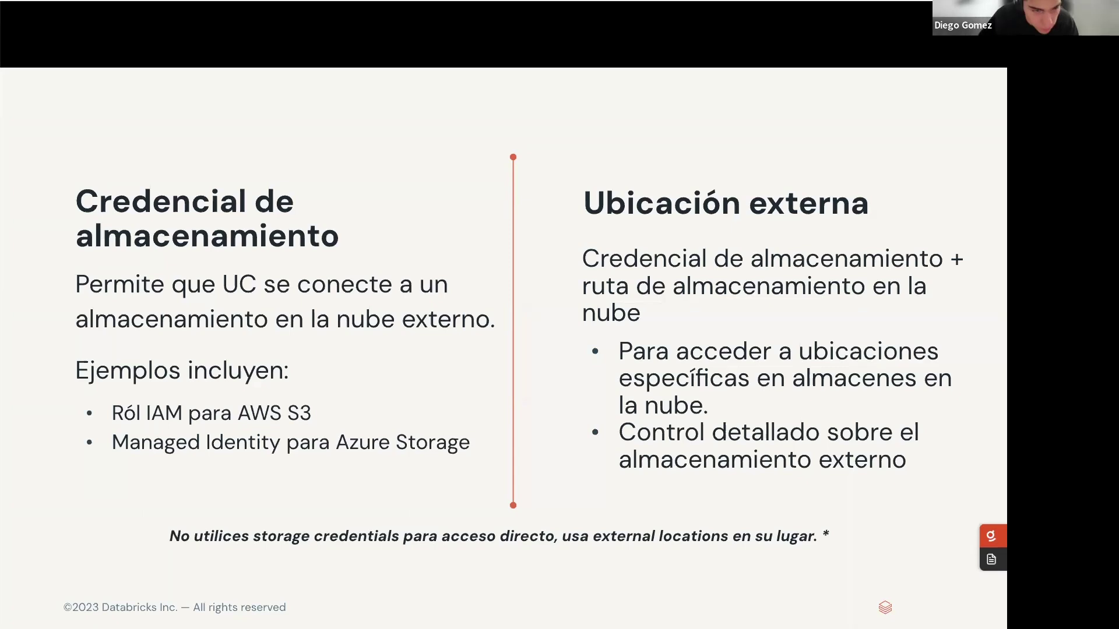
Step: Advance to the SC & EL metastore diagram slide
key("Right")
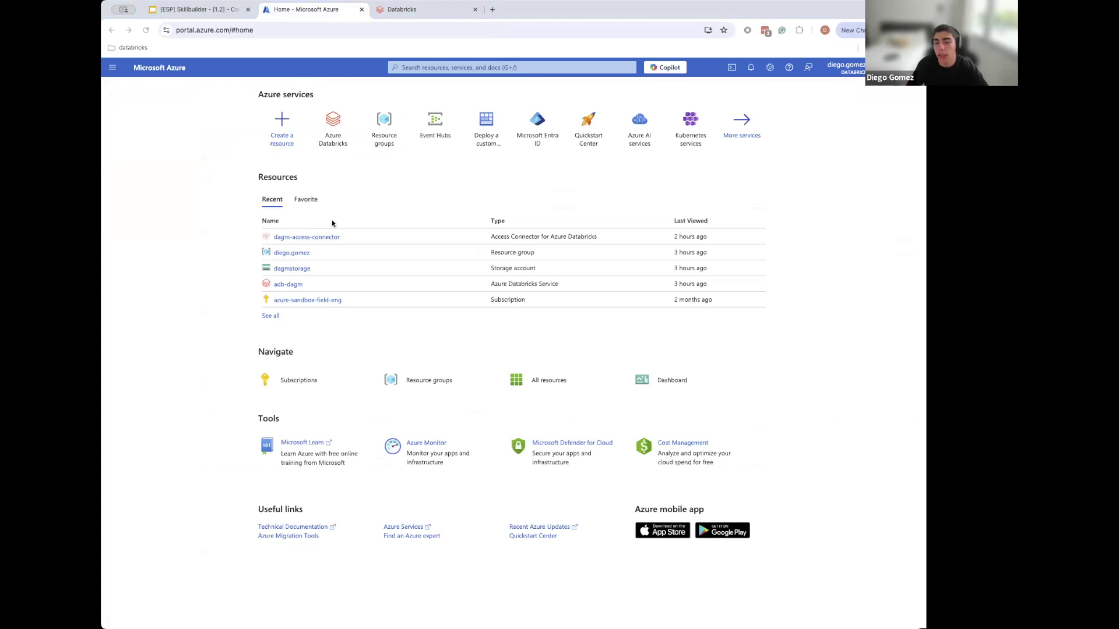
Step: From the resource group, start a storage account via Marketplace with 'Azure services only' unchecked
left_click(291, 254)
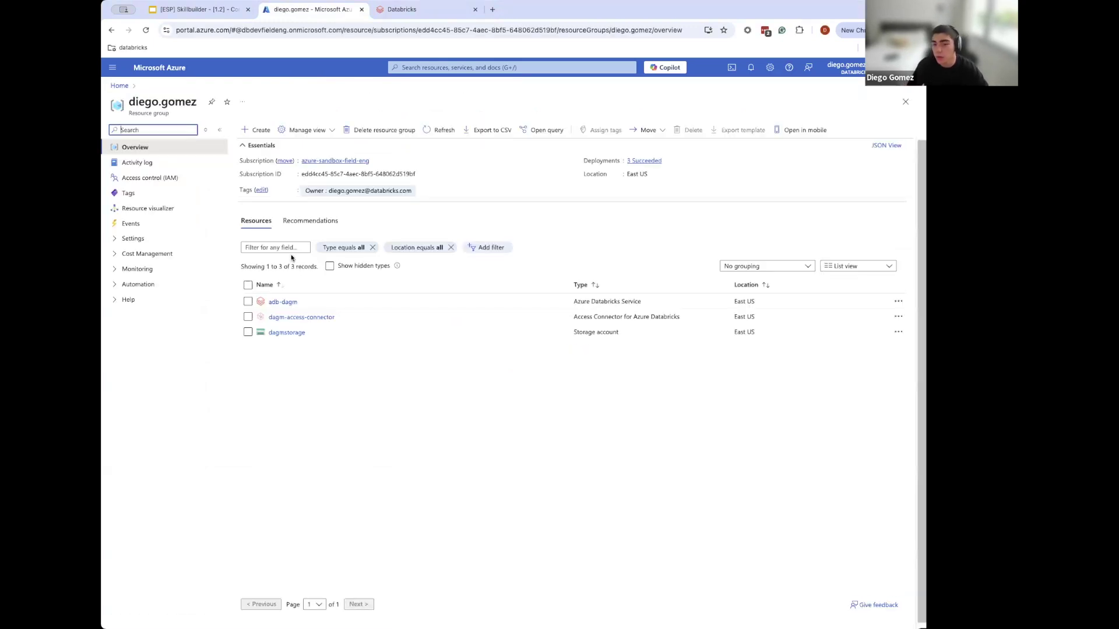
left_click(251, 130)
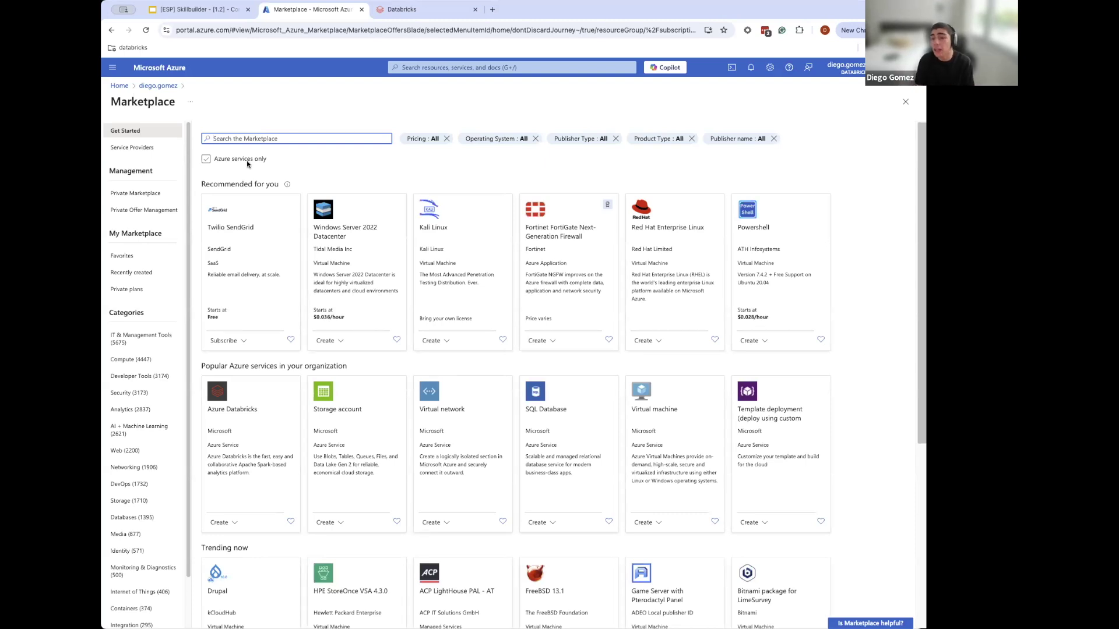
left_click(253, 168)
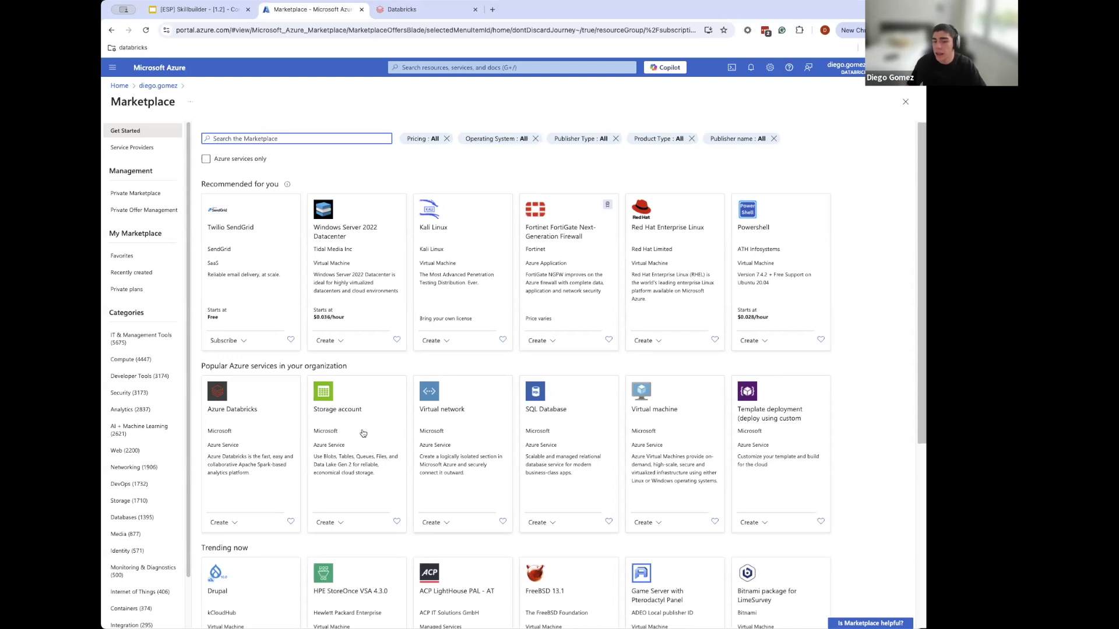
left_click(326, 522)
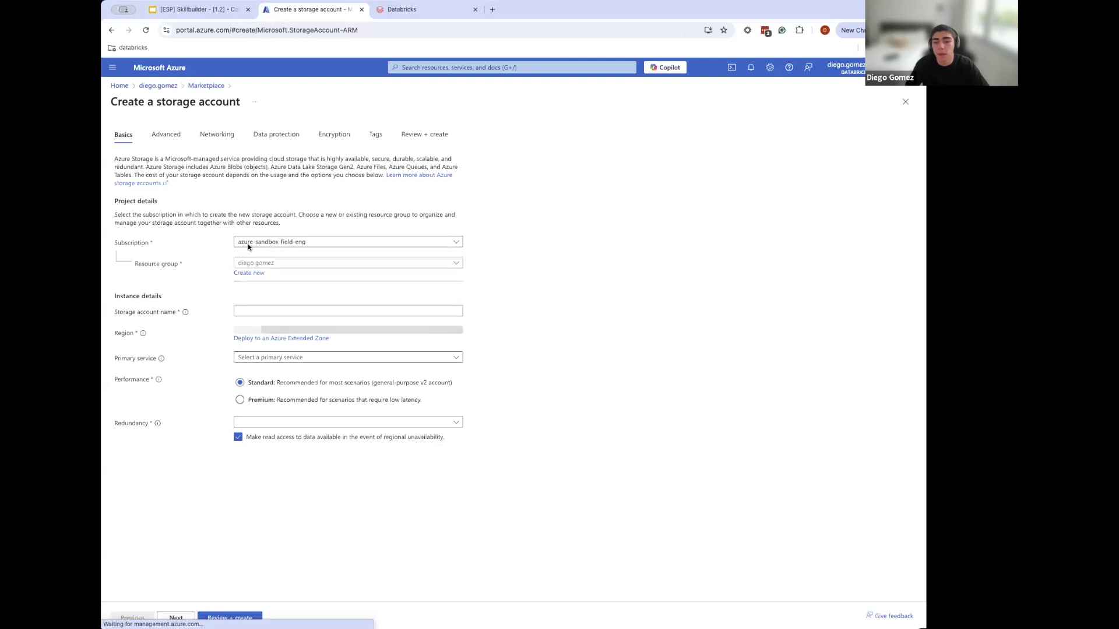
Step: Name the storage account acmedagmstorage, replacing an already-taken name
left_click(295, 312)
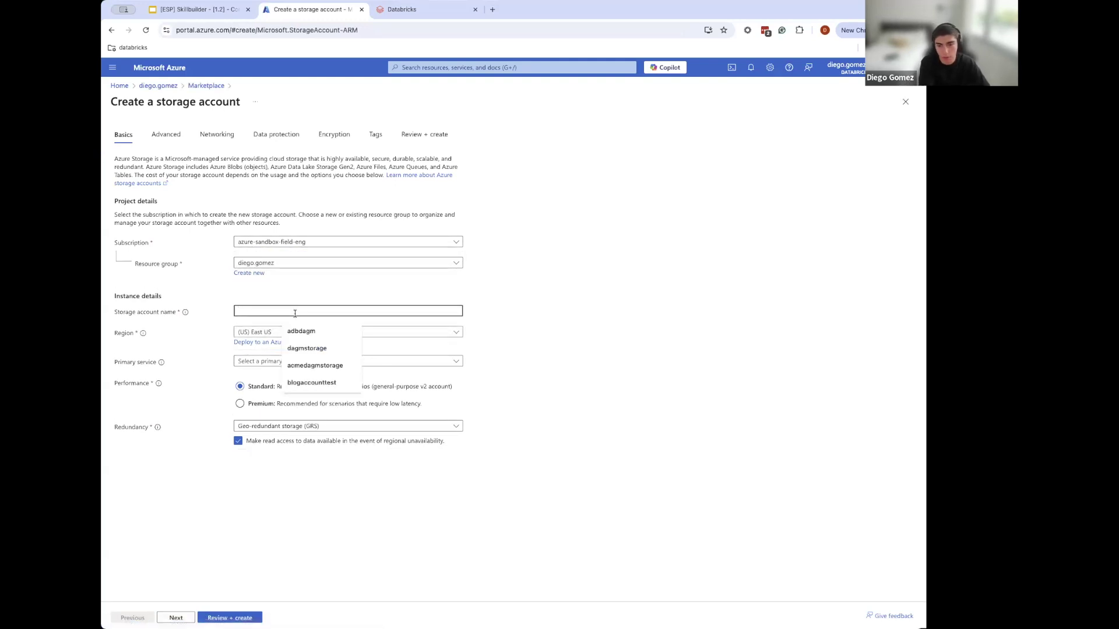
type("a")
key("BackSpace")
type("dagm-")
key("BackSpace")
key("BackSpace")
key("BackSpace")
key("BackSpace")
key("BackSpace")
type("acmestorage-2")
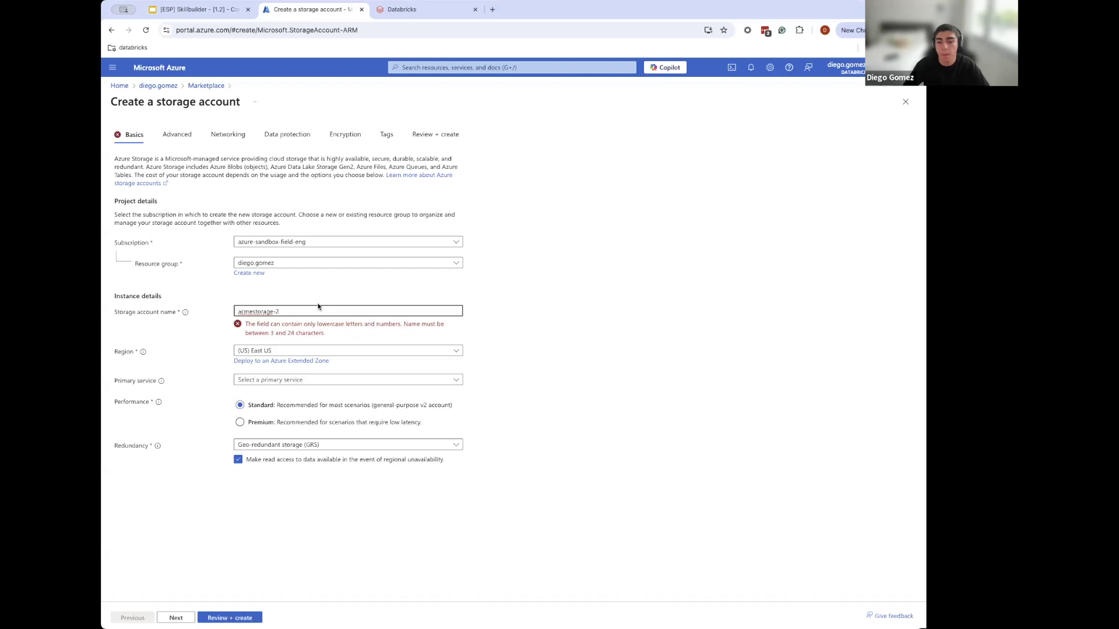
key("BackSpace")
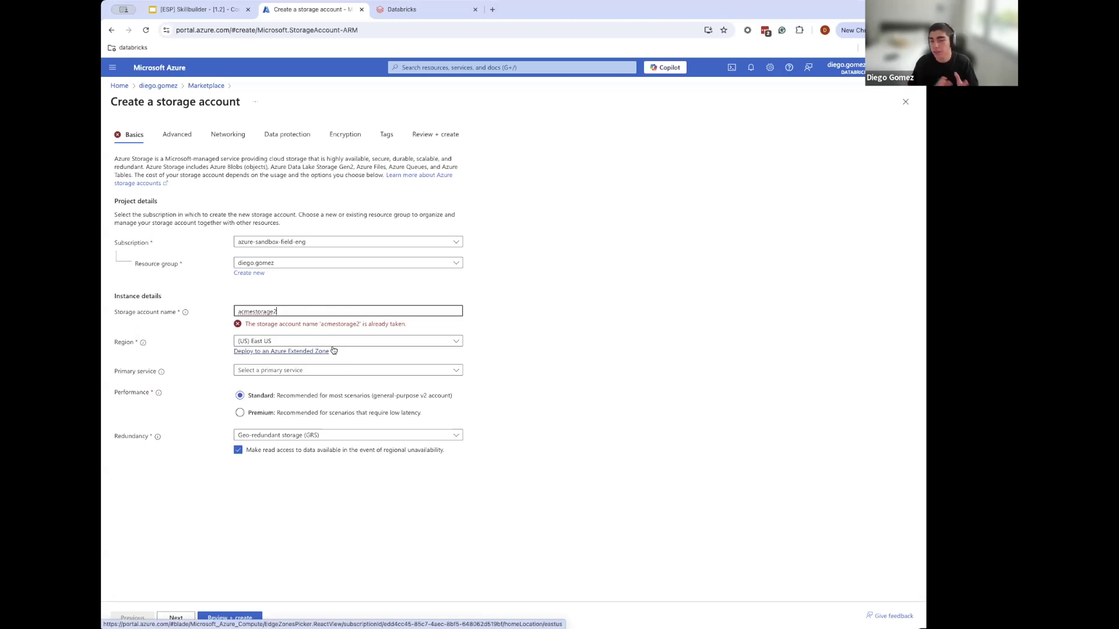
double_click(297, 313)
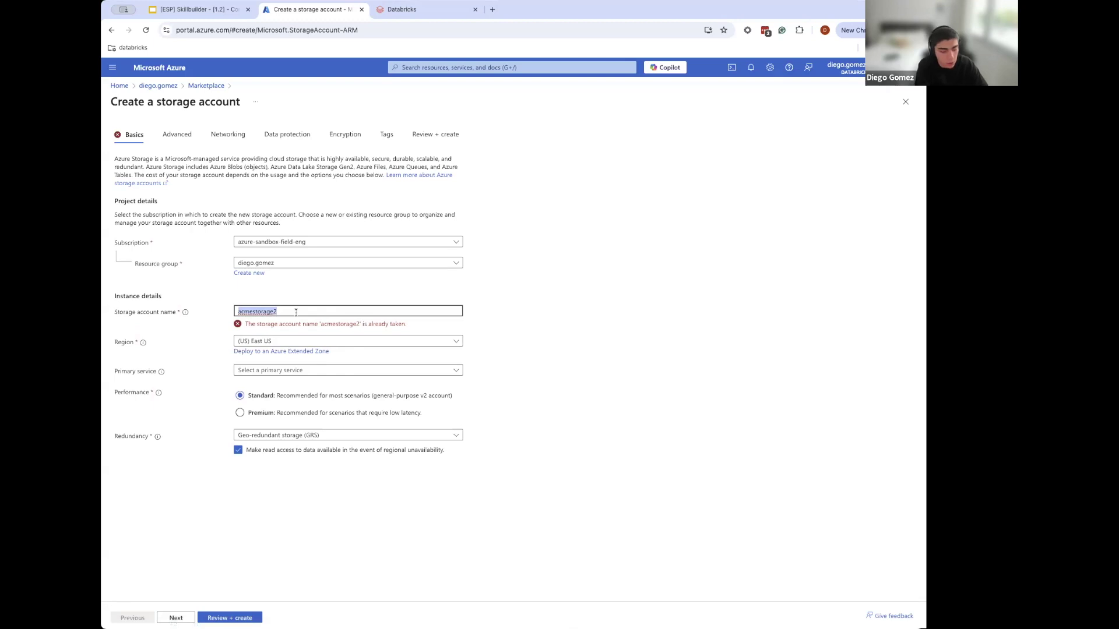
key("BackSpace")
type("acem")
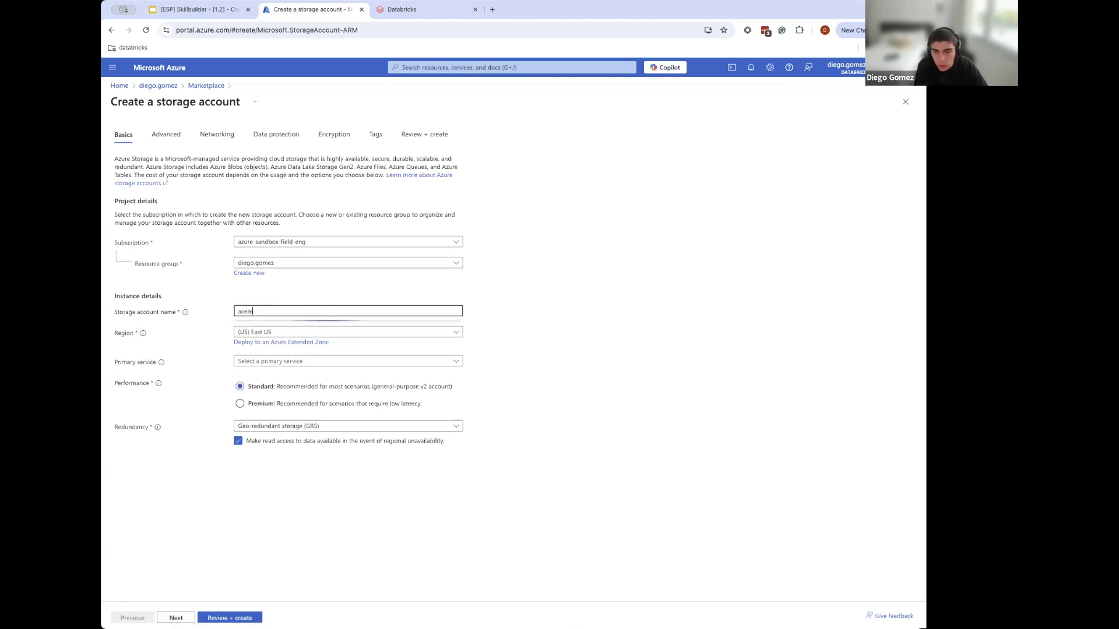
key("BackSpace")
key("BackSpace")
type("medagmstorage")
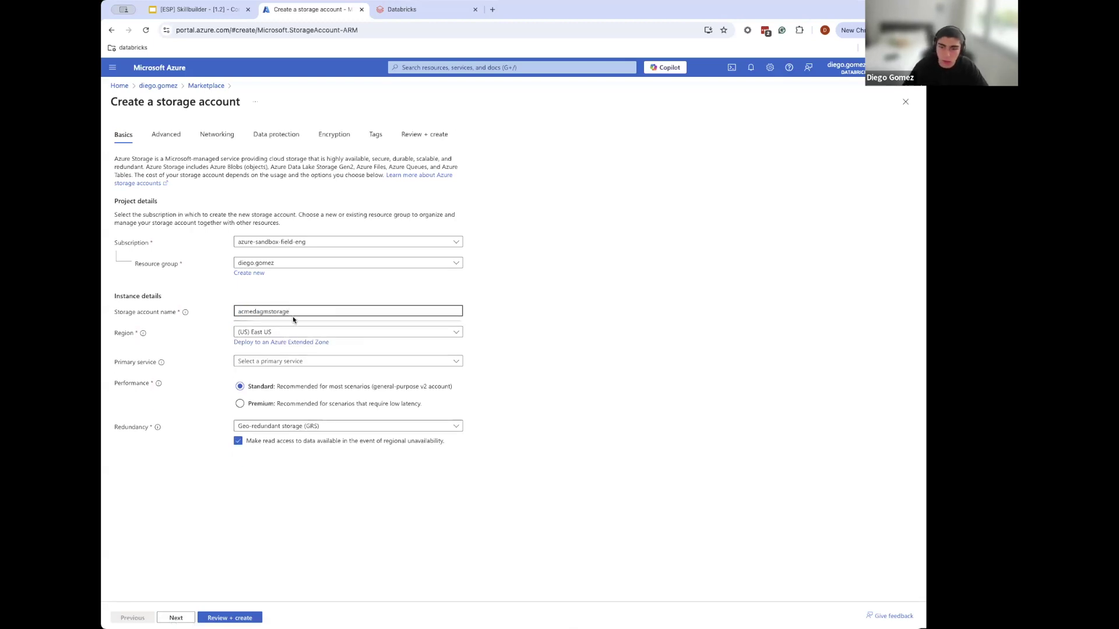
left_click(531, 320)
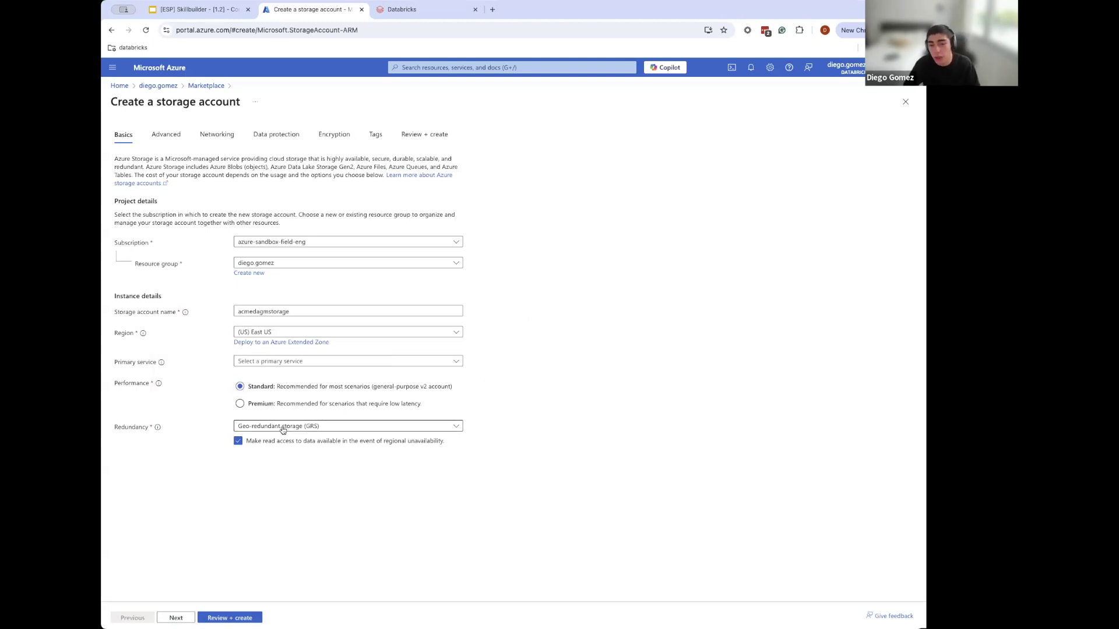
Step: Set redundancy to Locally-redundant storage (LRS) and go on to the Advanced settings
left_click(282, 430)
left_click(279, 444)
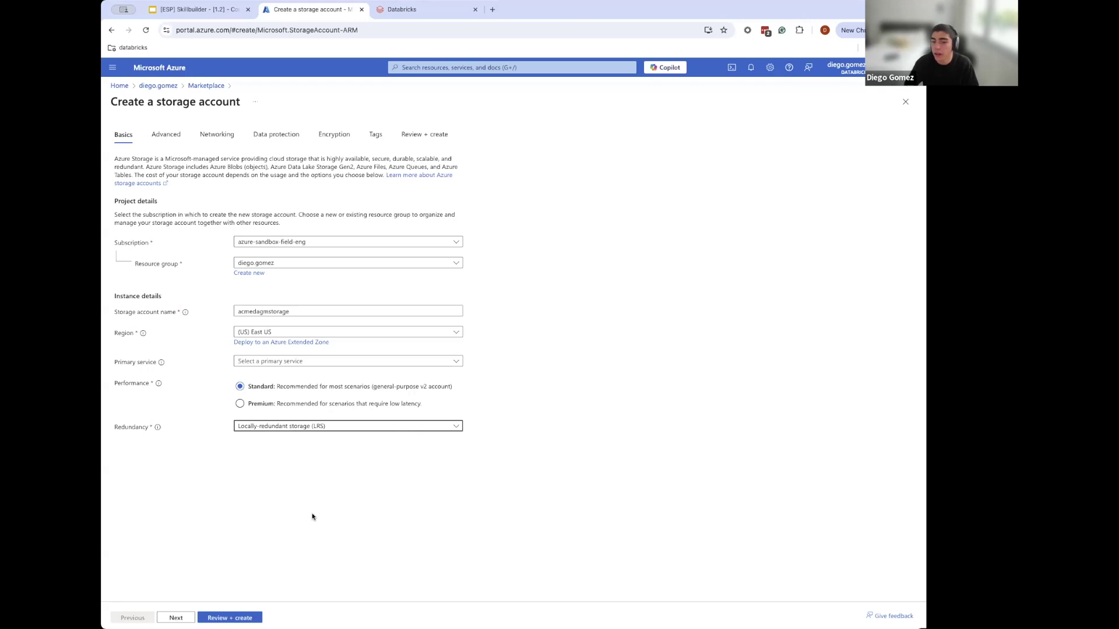
left_click(184, 618)
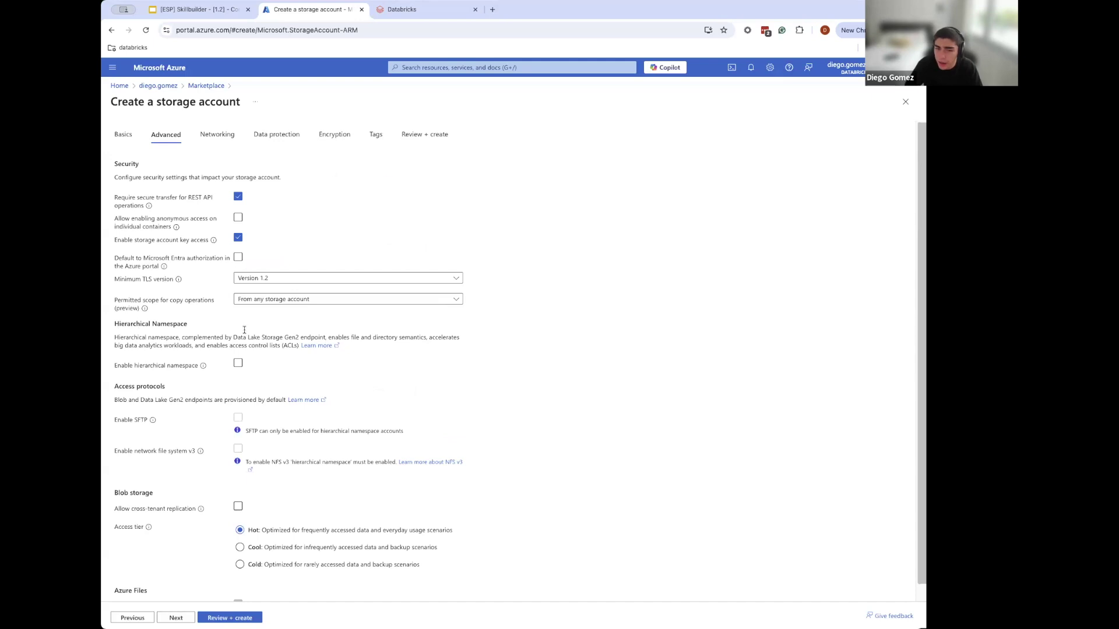
Step: Highlight the hierarchical namespace description, enable hierarchical namespace, then continue to Networking
left_click_drag(119, 324, 467, 339)
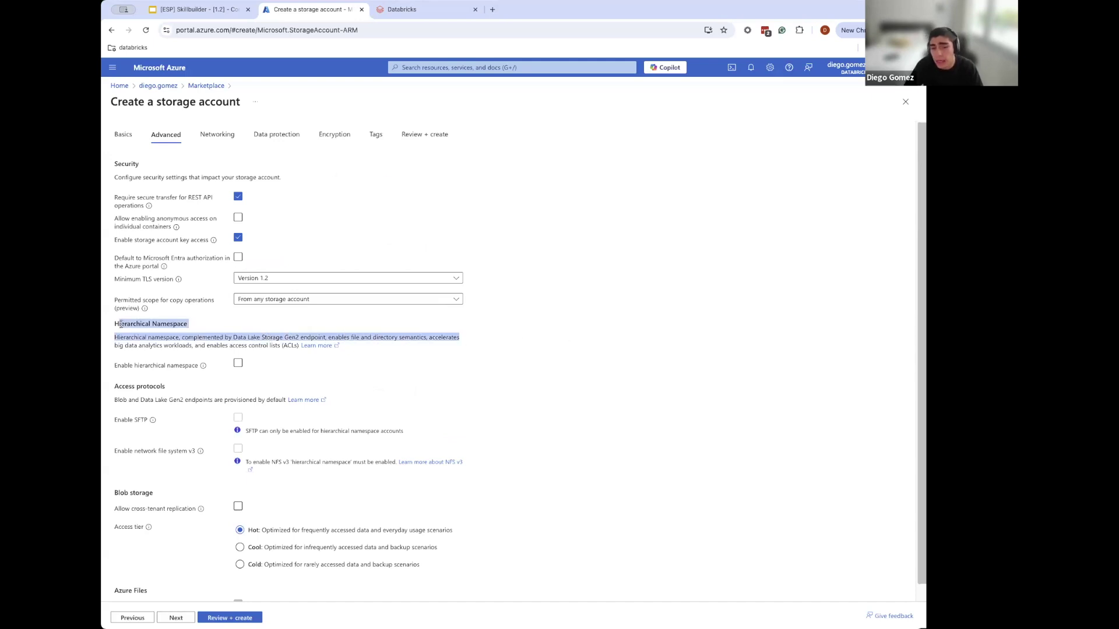
left_click_drag(120, 325, 188, 325)
left_click_drag(117, 338, 221, 338)
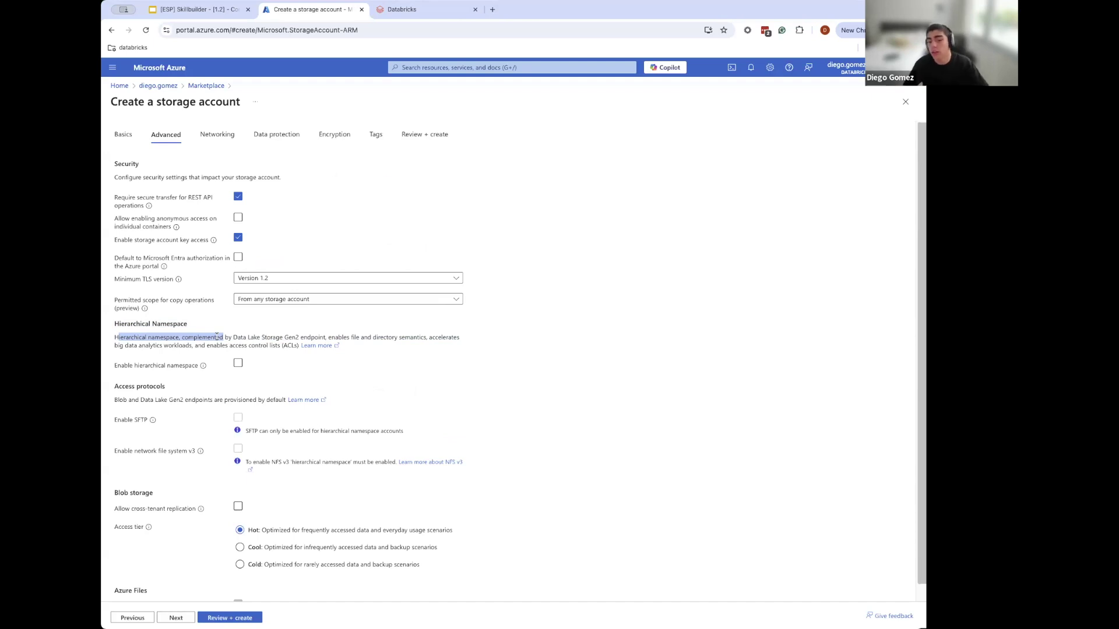
left_click(295, 364)
left_click(236, 365)
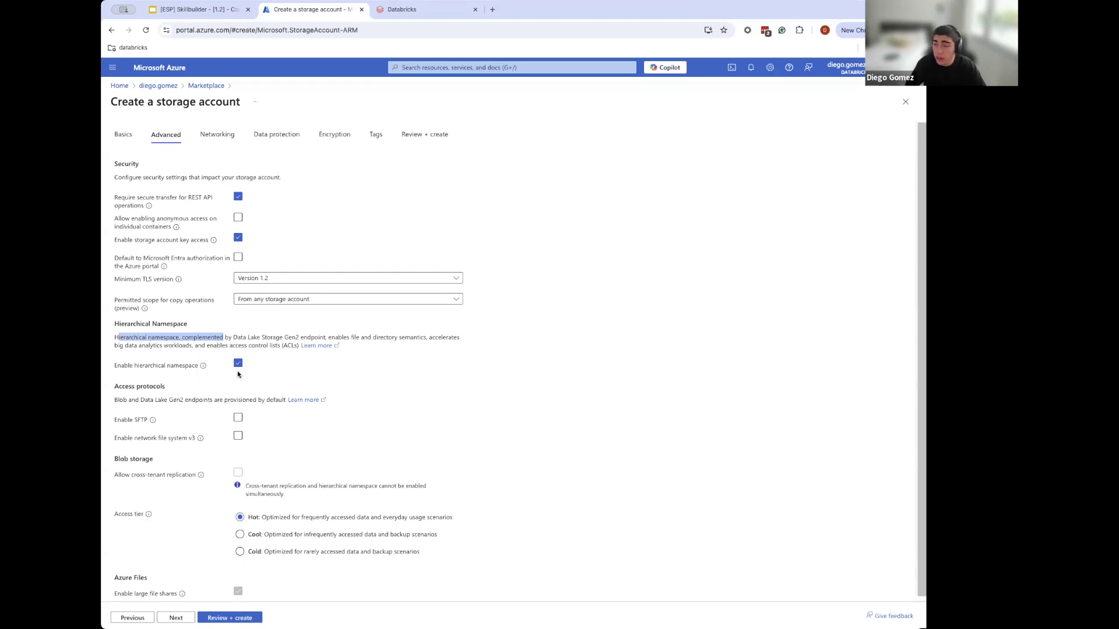
left_click_drag(107, 339, 498, 337)
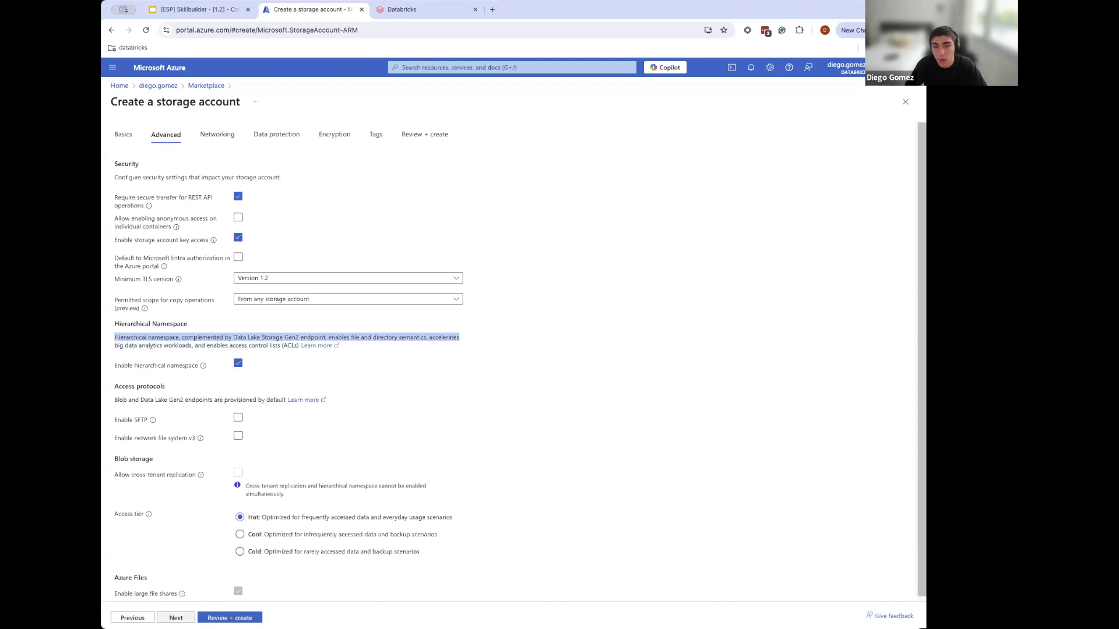
left_click(217, 134)
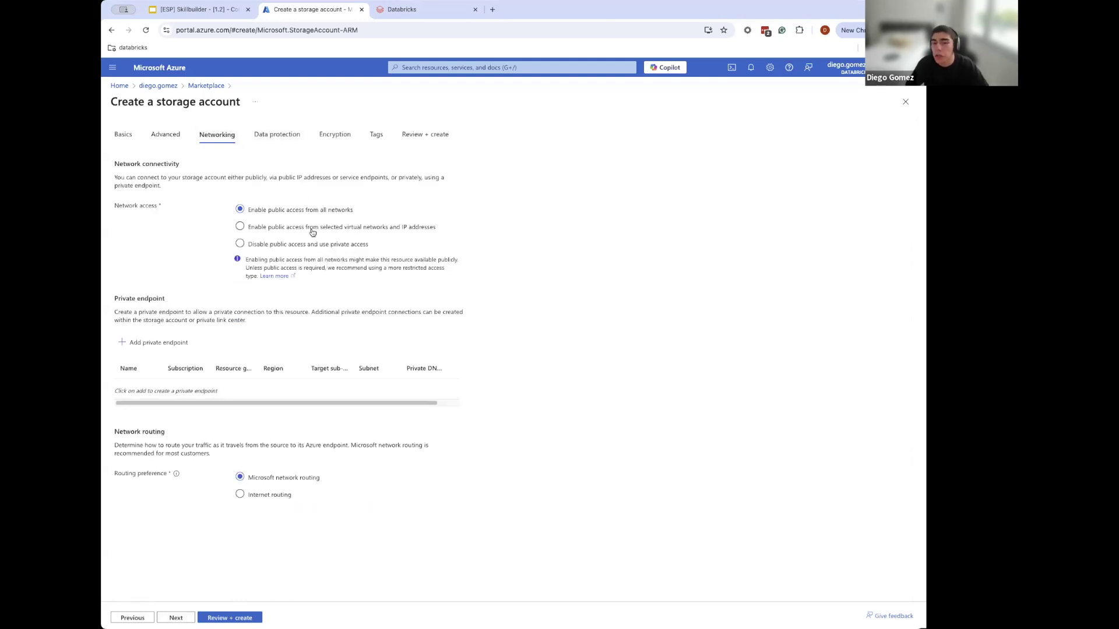
Step: Add an Owner tag to the storage account, with the owner's e-mail address as its value
left_click_drag(115, 183, 277, 187)
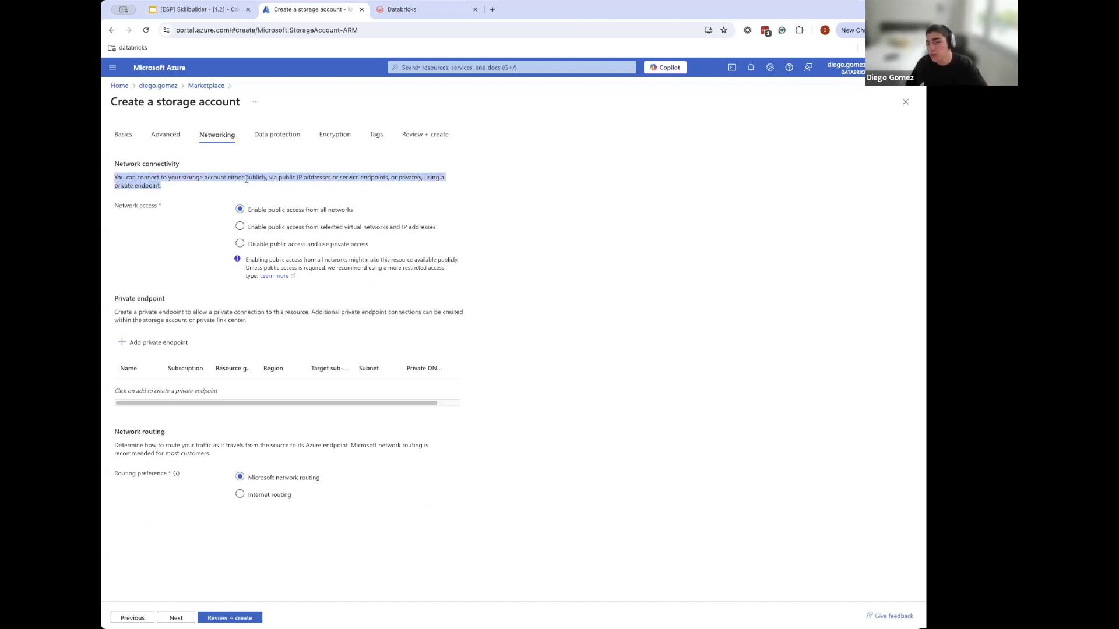
left_click(373, 134)
left_click(152, 192)
type("Owner")
key("Tab")
type("diego")
left_click(276, 206)
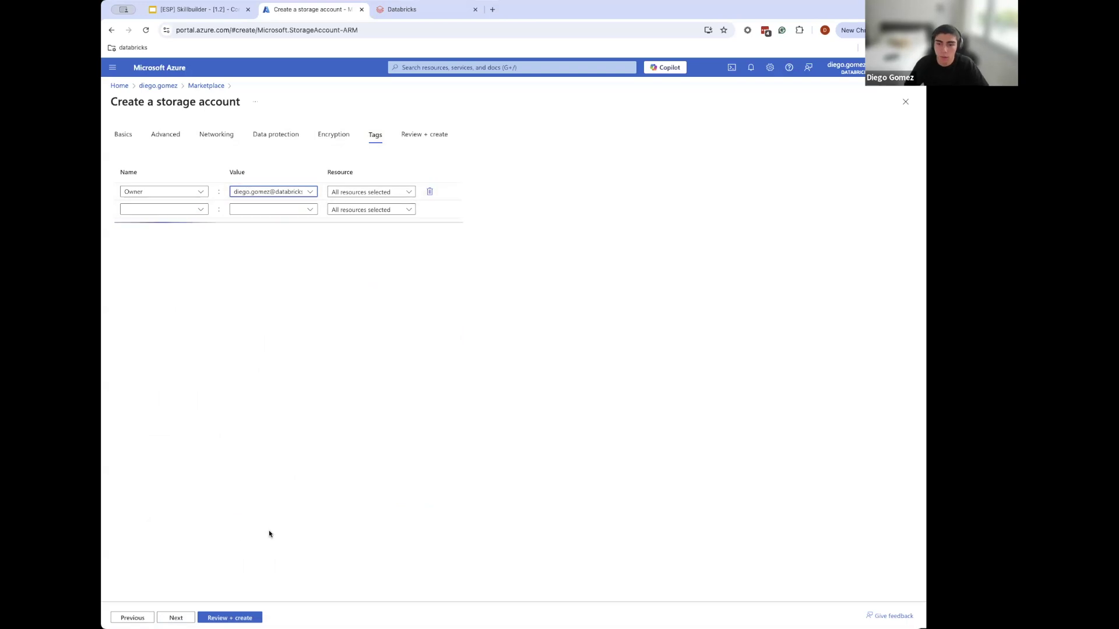
Step: Validate and create the acmedagmstorage storage account
left_click(230, 618)
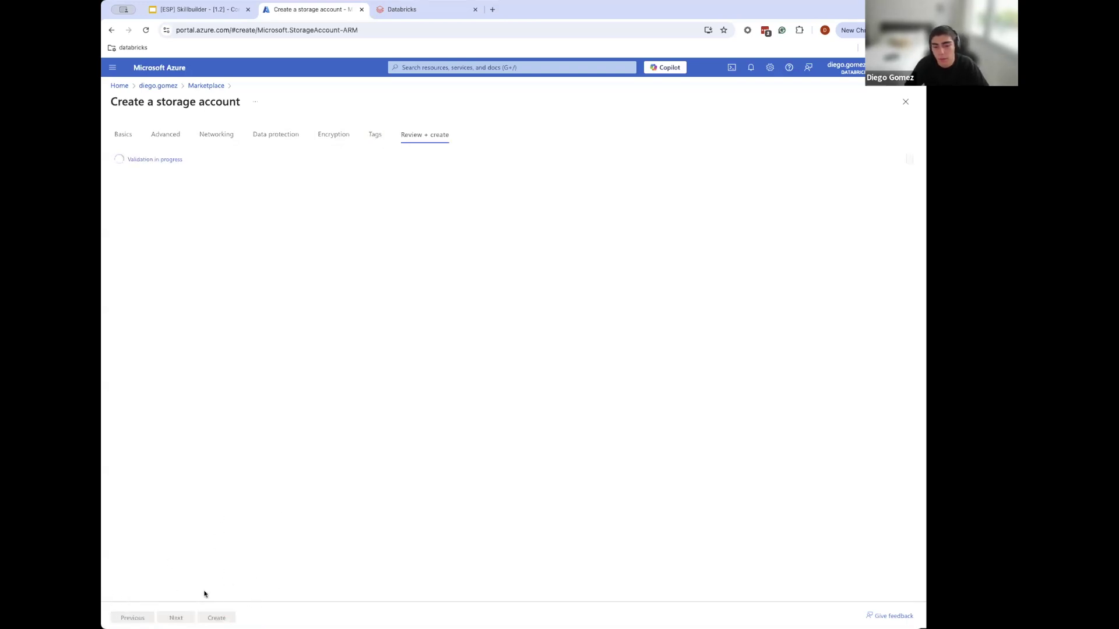
left_click(216, 618)
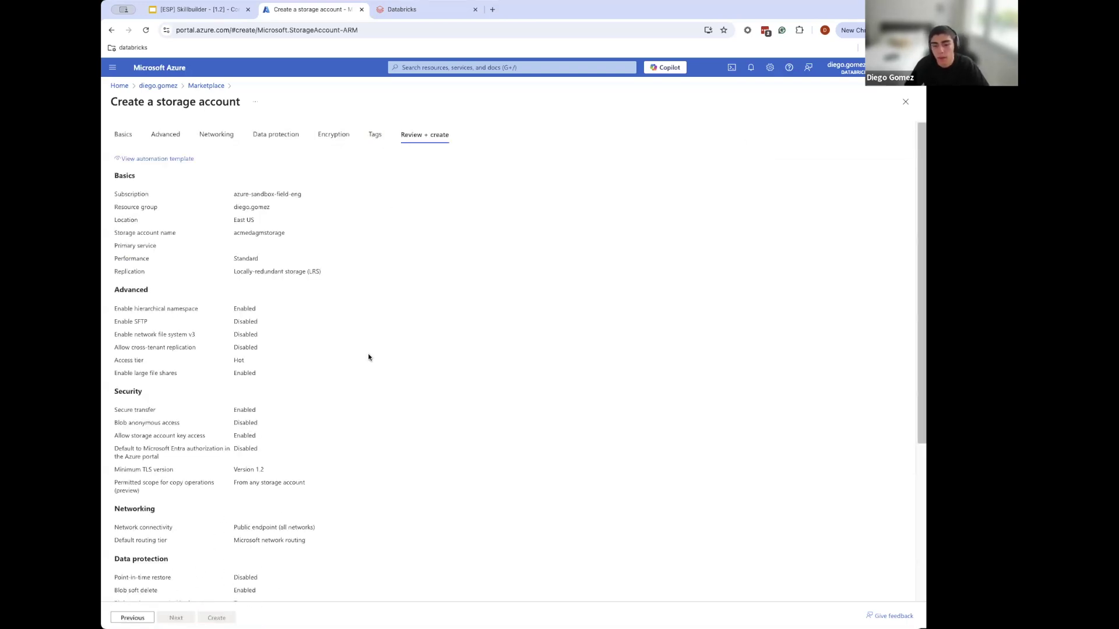
triple_click(298, 102)
scroll(330, 84, "down", 4)
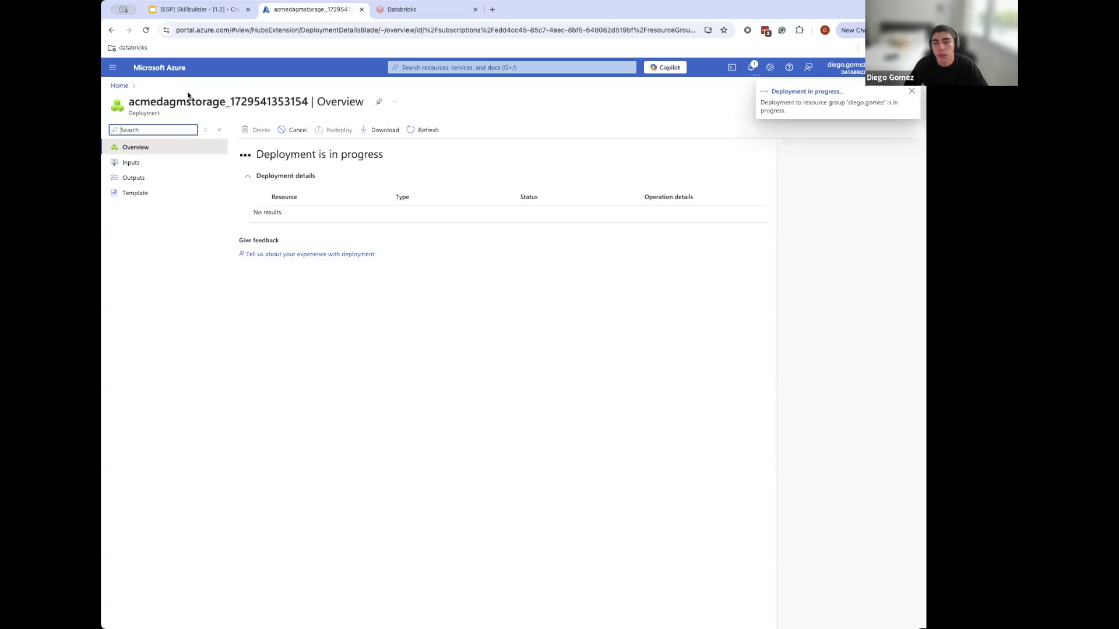
Step: Search the resource group's Marketplace for the Azure Databricks access connector
left_click(120, 86)
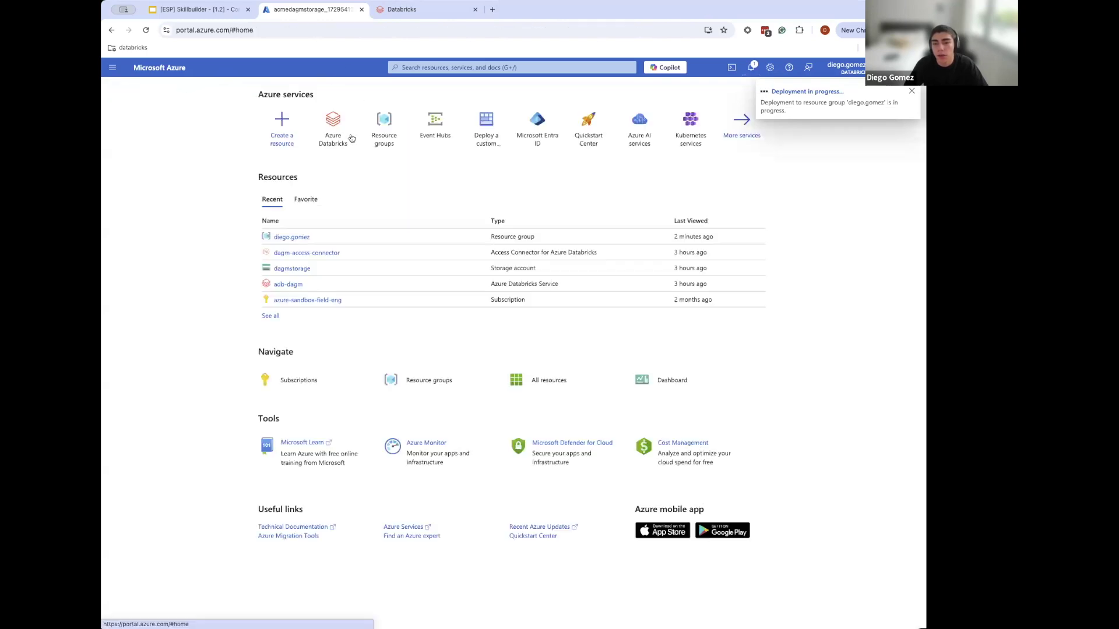
left_click(293, 237)
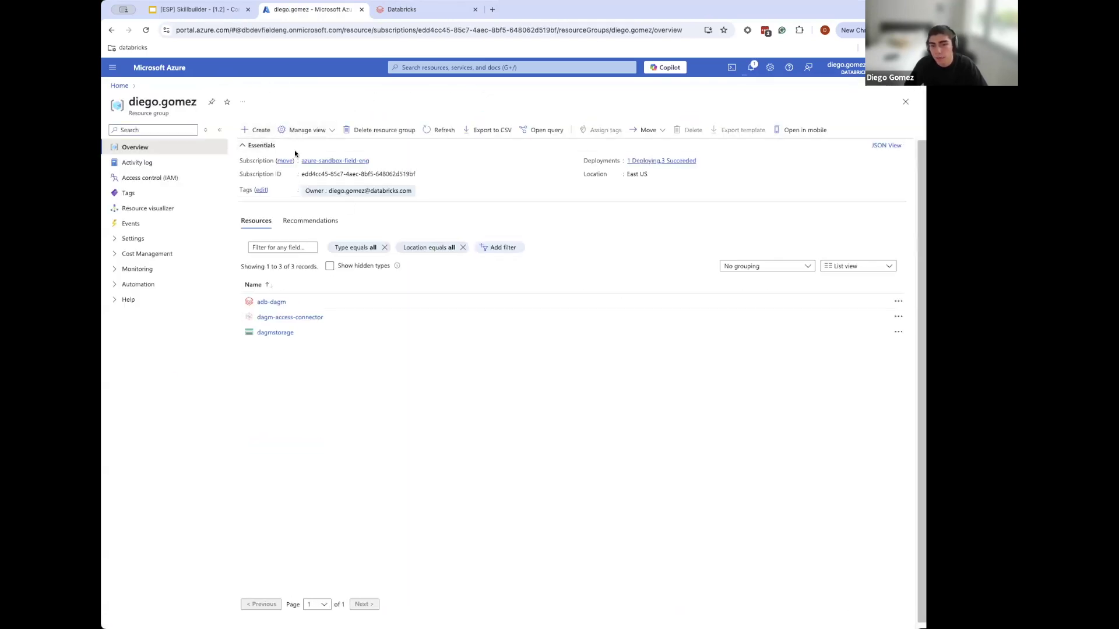
left_click(257, 130)
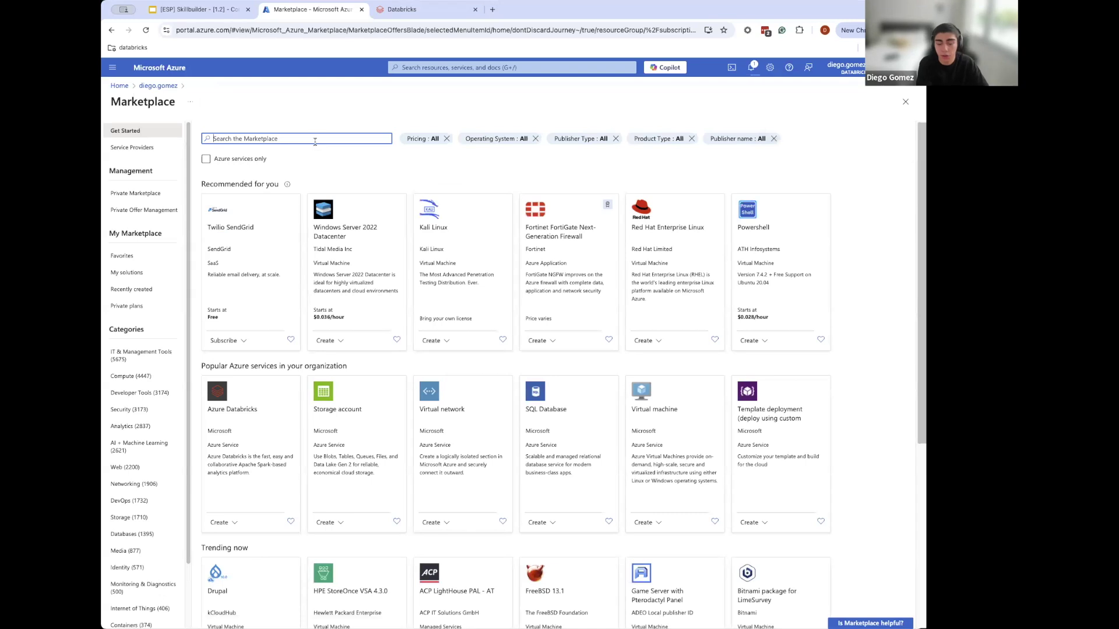
type("access connector for unity catalog")
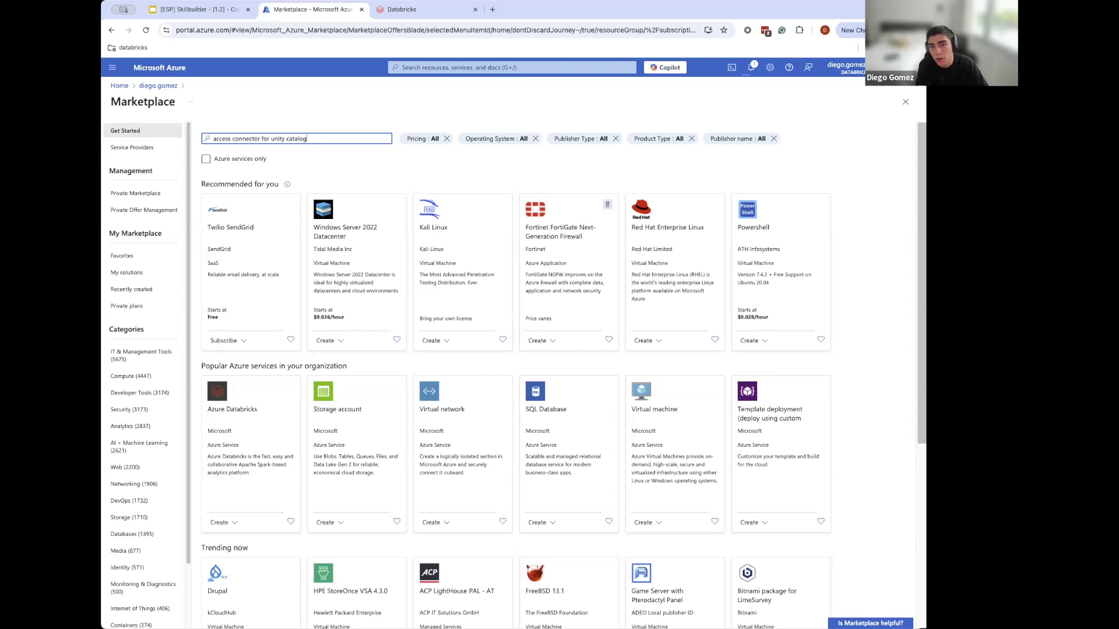
key("Return")
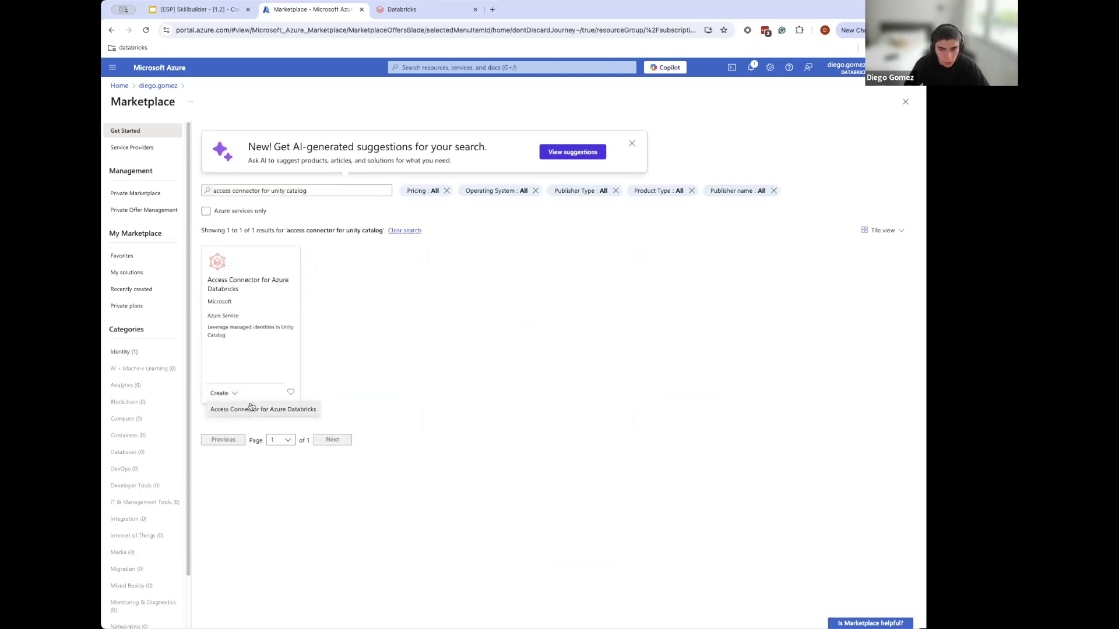
Step: Start an Access Connector for Azure Databricks and type 'acme-dagtorage' as its name
left_click(633, 144)
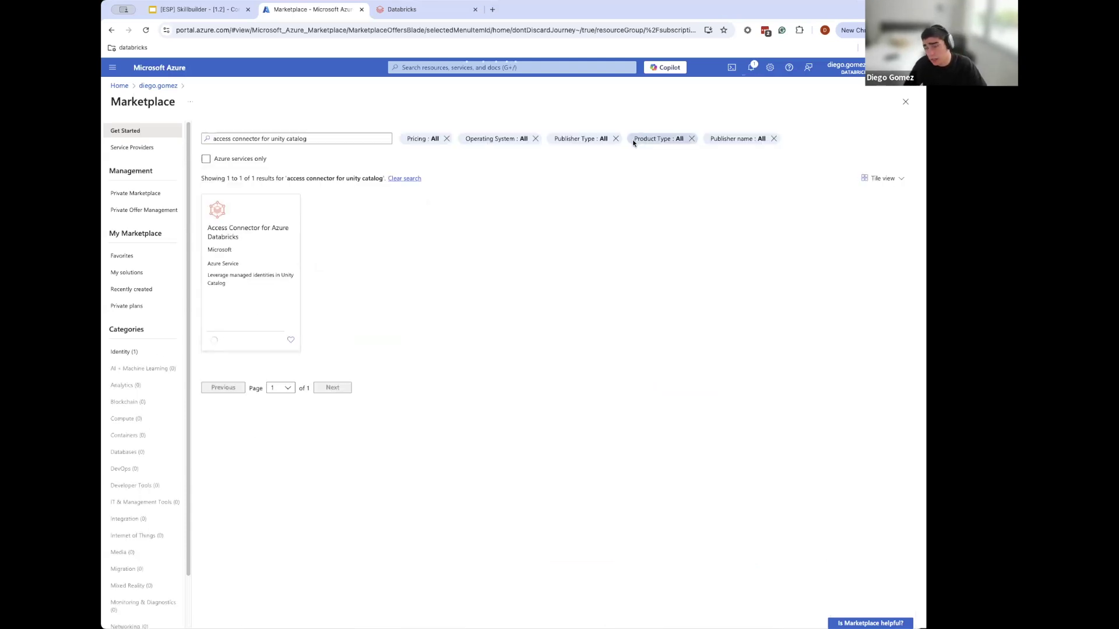
left_click(232, 337)
left_click(265, 287)
type("acme-dag")
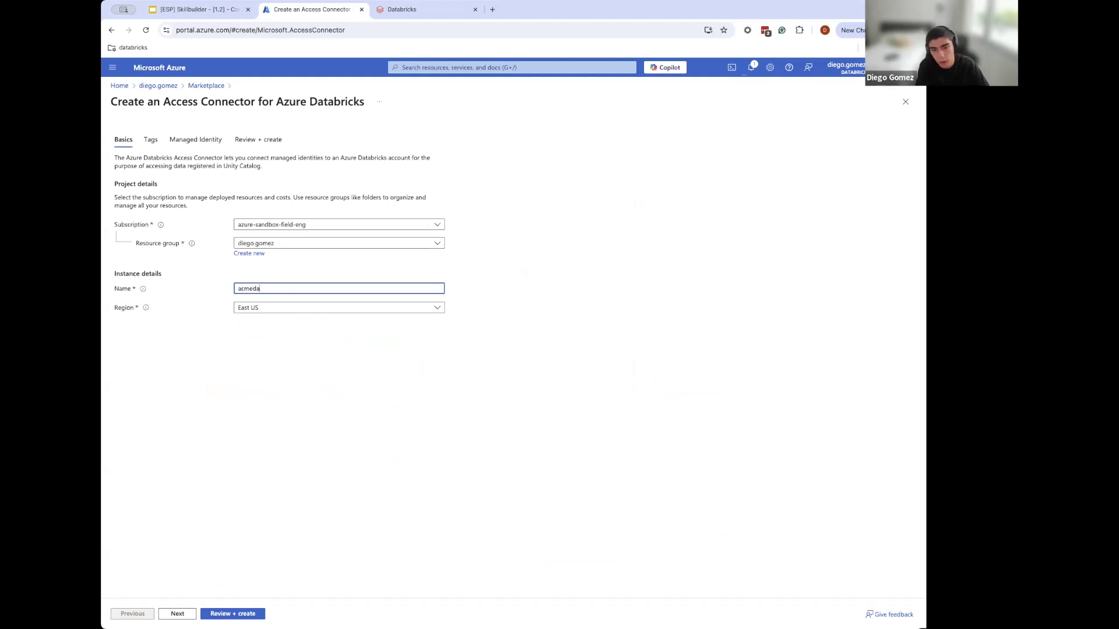
type("torage")
Step: Finish the connector name and add an Owner tag with the owner's e-mail address
left_click(229, 401)
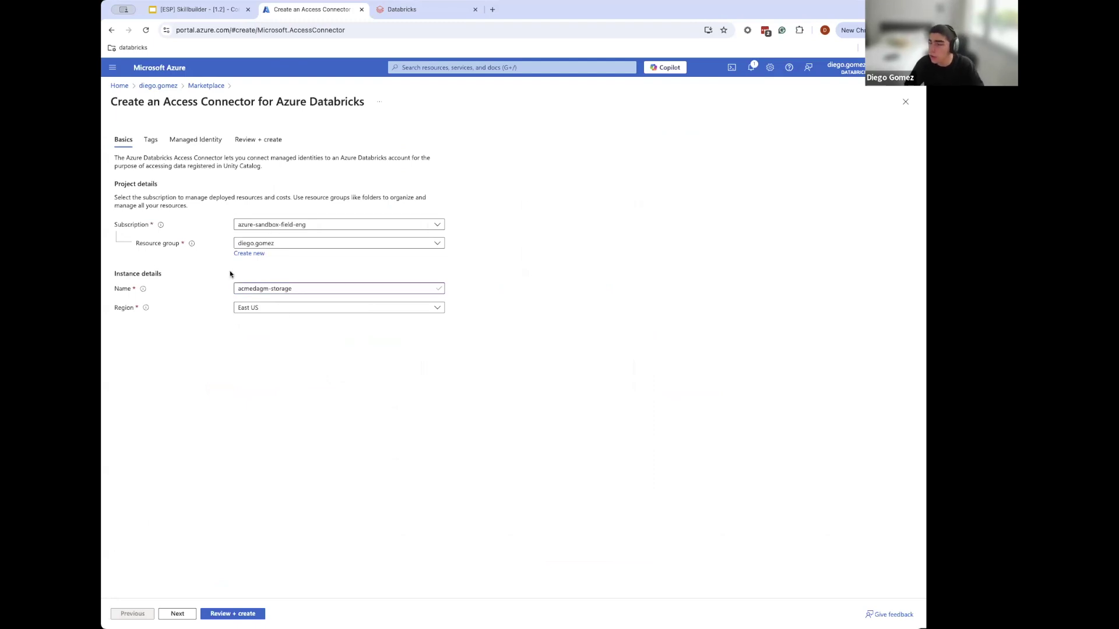
left_click(152, 142)
left_click(124, 222)
type("OW")
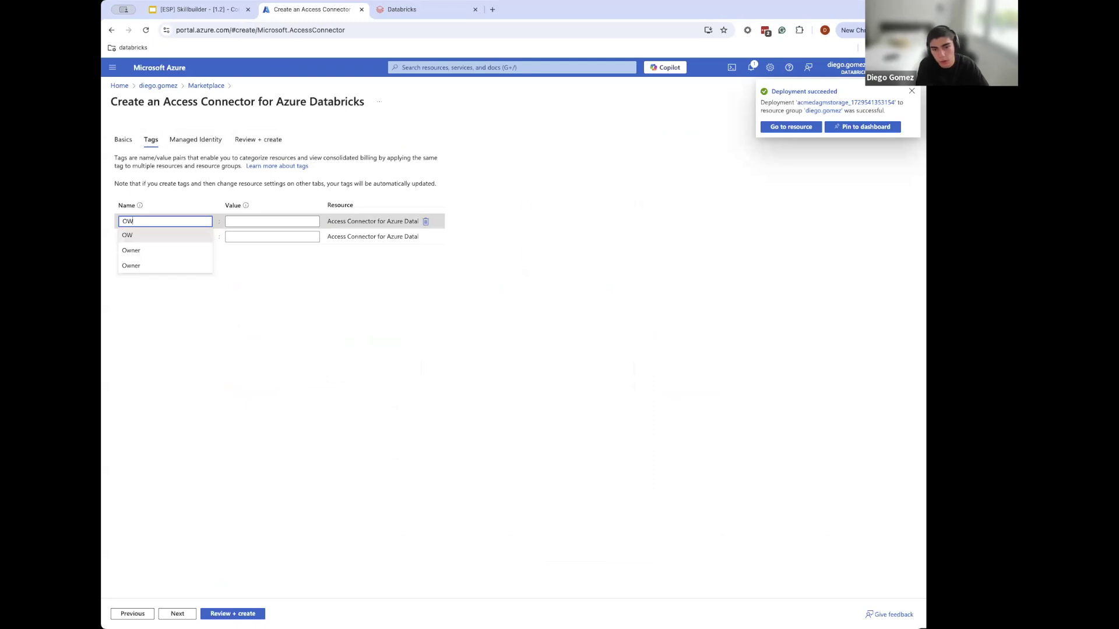
type("r")
key("Tab")
type("diego")
key("Down")
key("Down")
key("Return")
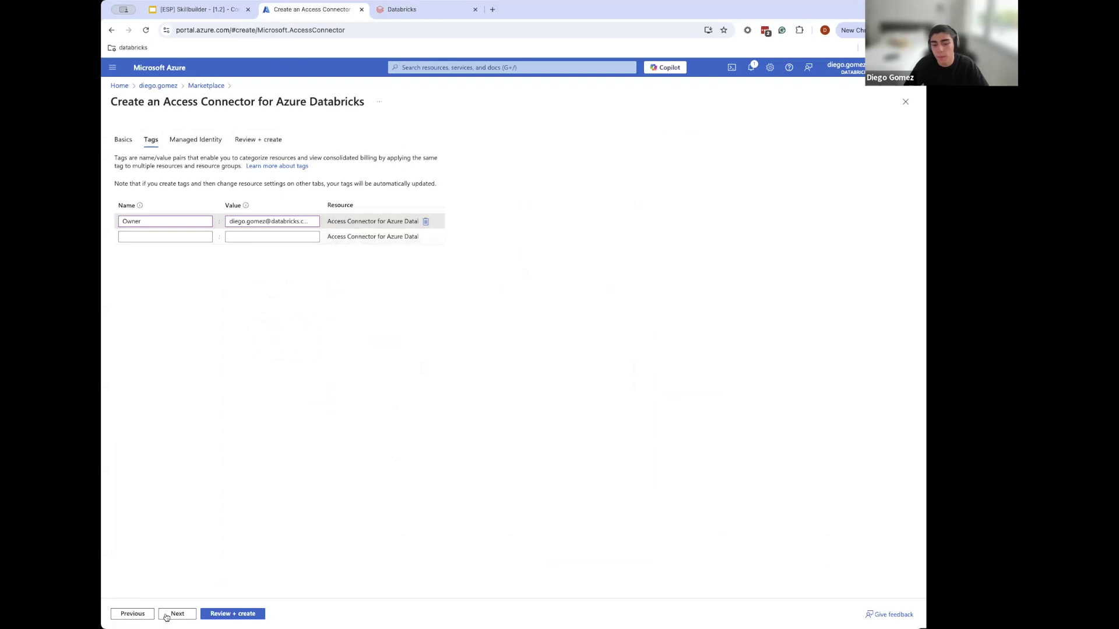
Step: Keep the system-assigned managed identity, then review and create the access connector
left_click(176, 613)
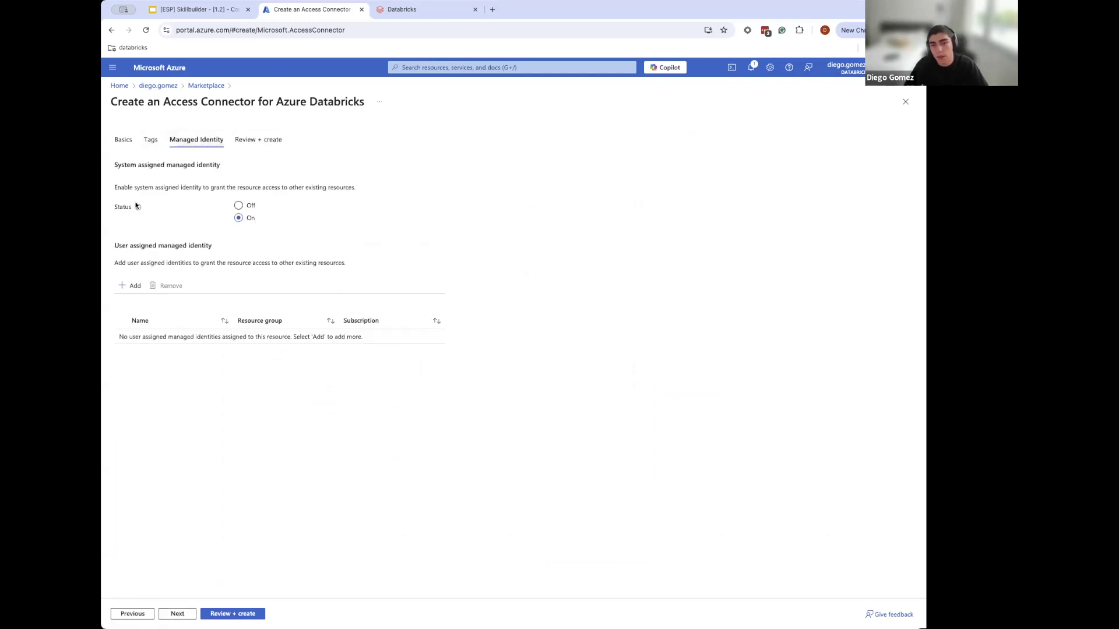
left_click_drag(118, 164, 350, 196)
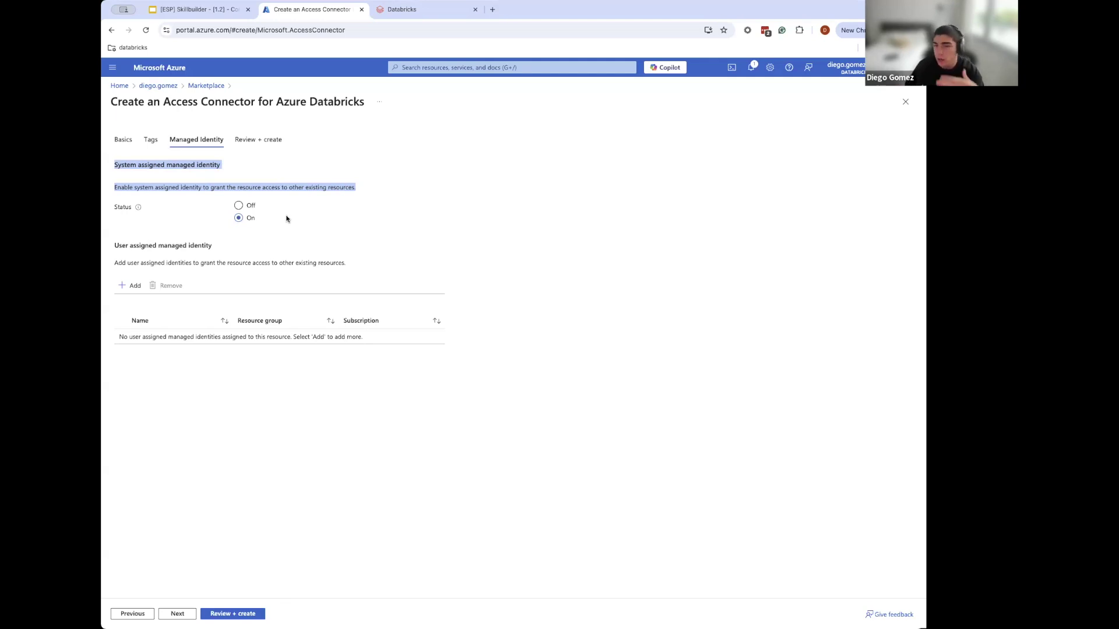
triple_click(261, 183)
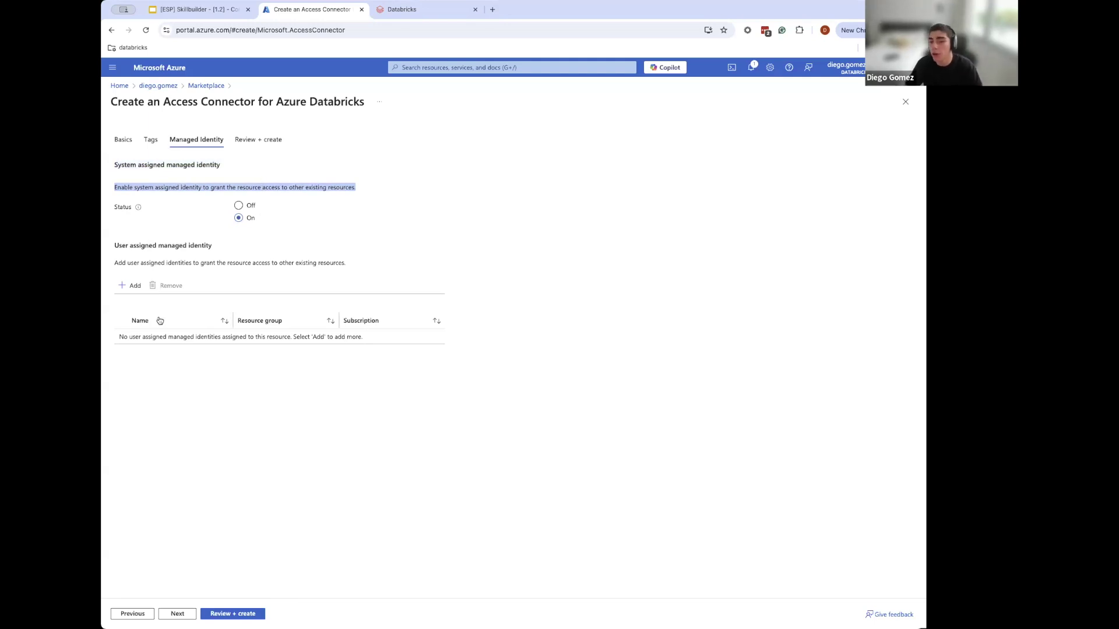
left_click(178, 614)
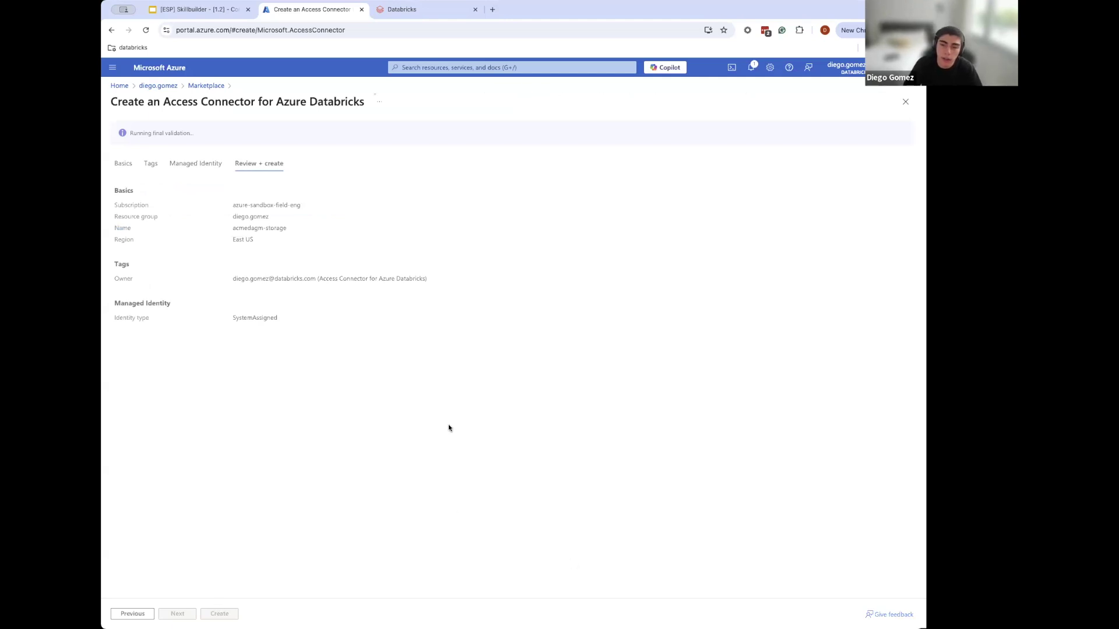
left_click(219, 614)
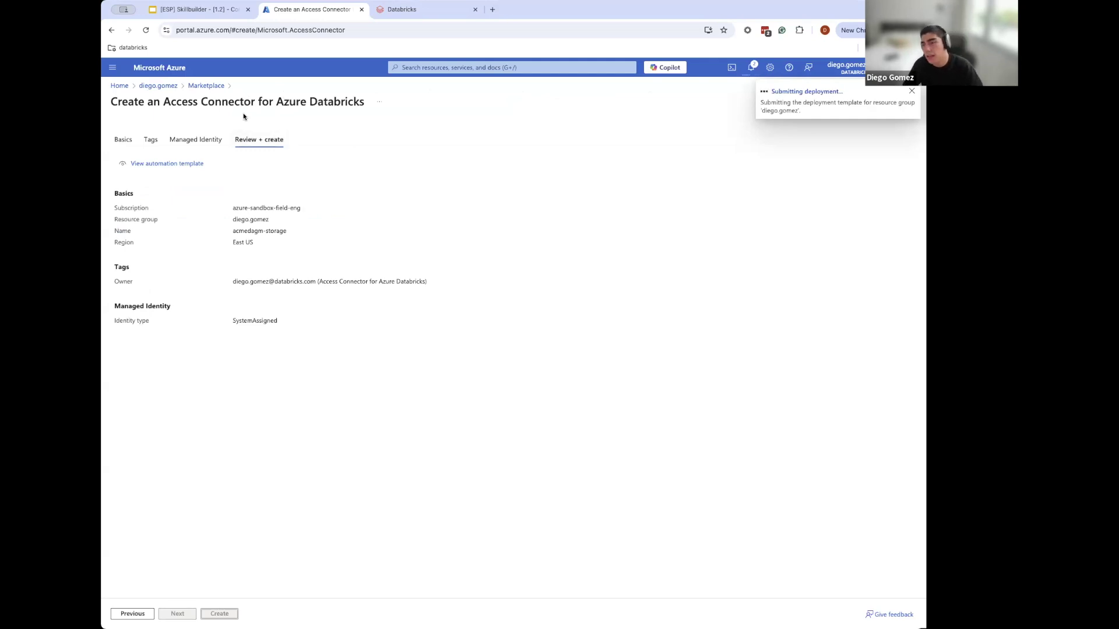
Step: Check the acmedagm-storage deployment succeeded in its details, then go back to Home
left_click(206, 86)
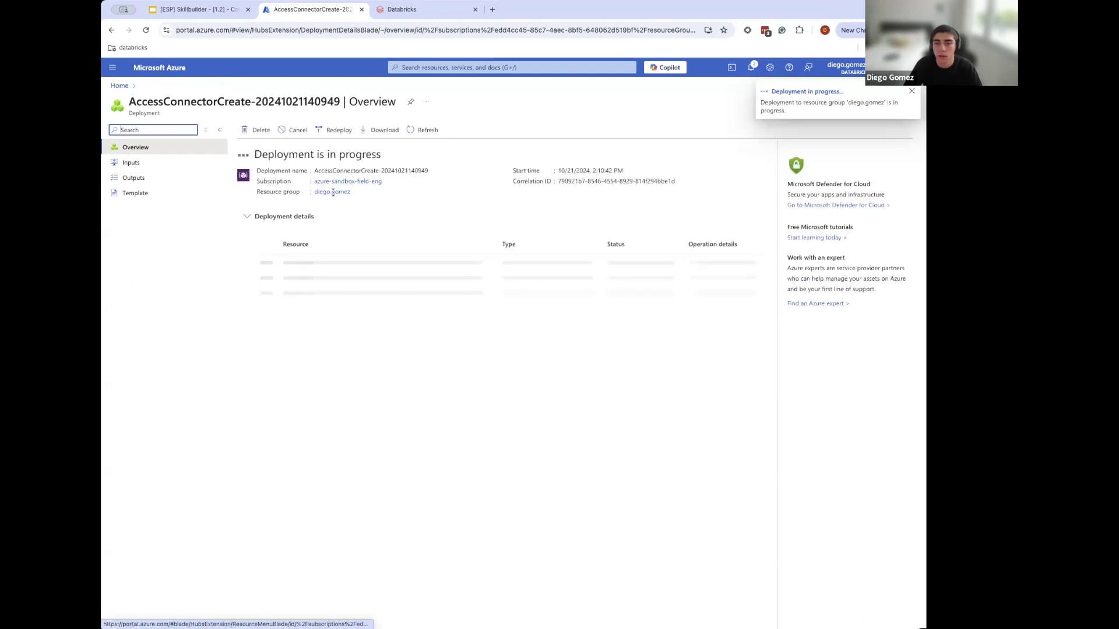
left_click(326, 261)
right_click(721, 96)
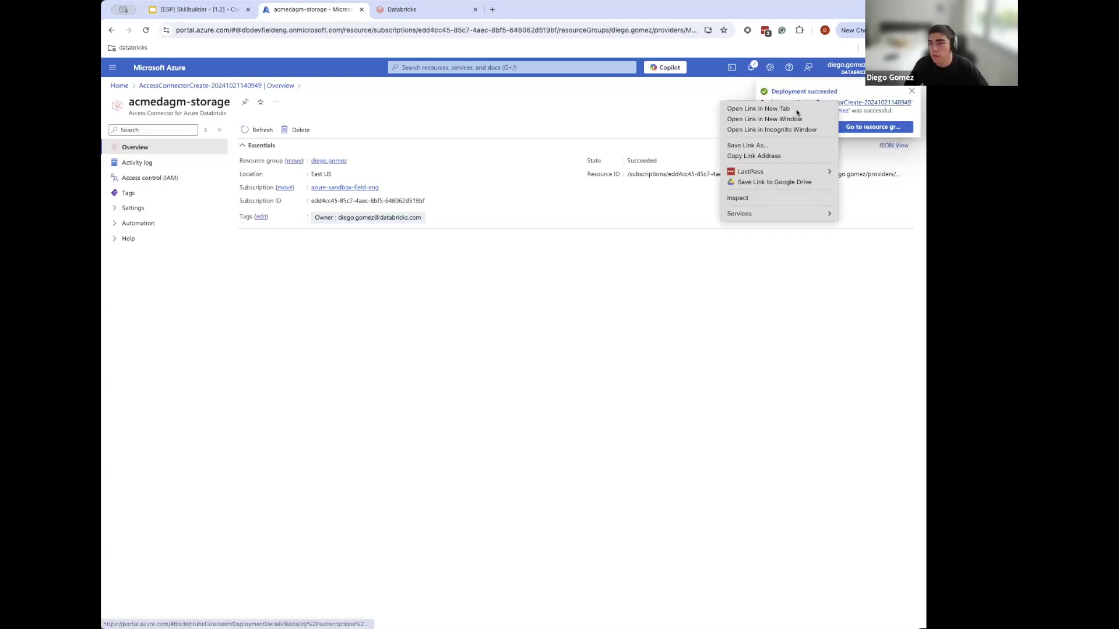
left_click(179, 69)
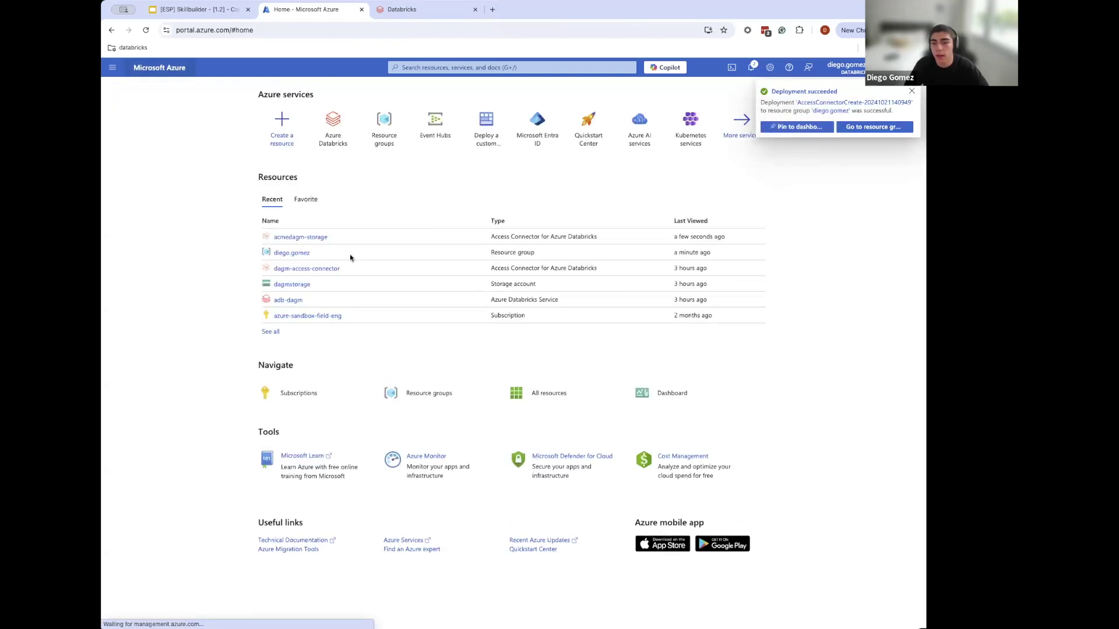
Step: Open acmedagm-storage and acmedagmstorage in new tabs from the resource group, ending on the storage account
left_click(294, 253)
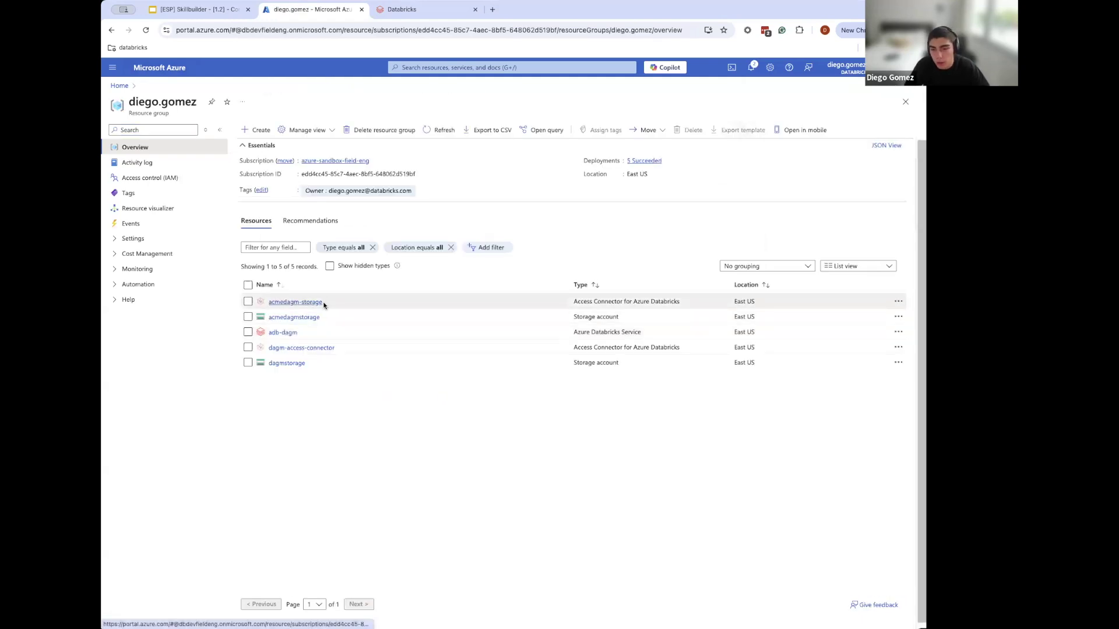
right_click(308, 303)
left_click(330, 309)
right_click(328, 313)
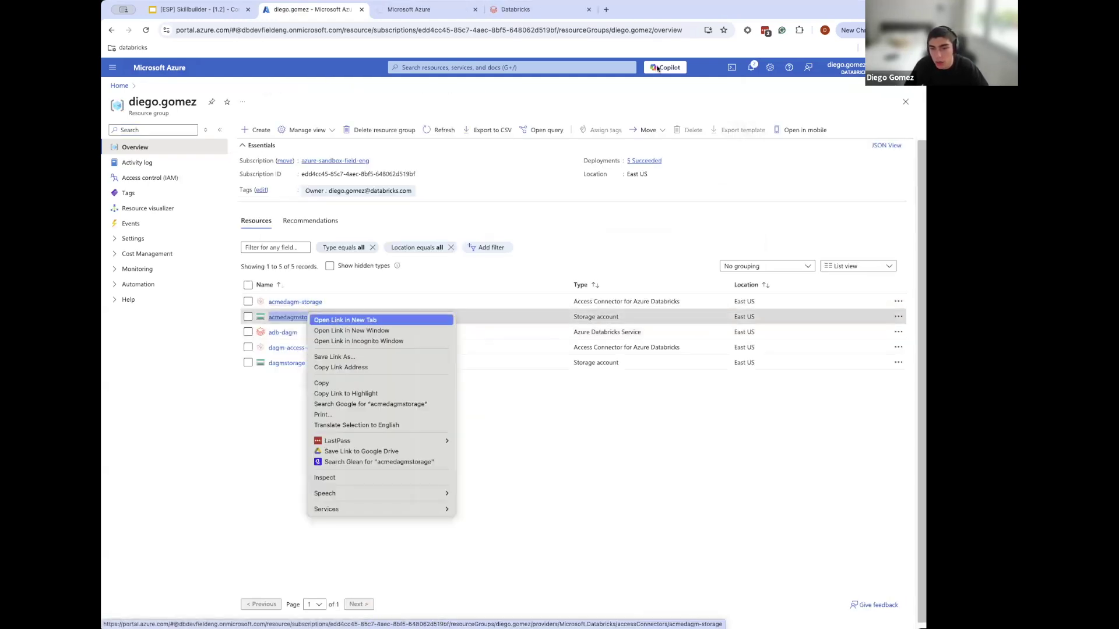
left_click(341, 320)
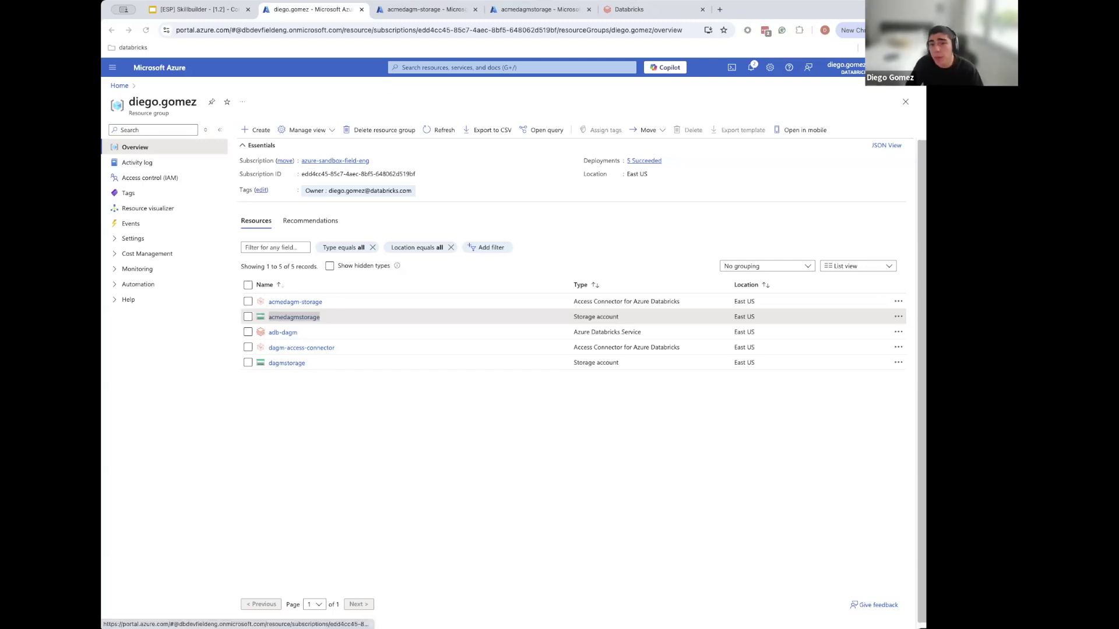
left_click(452, 8)
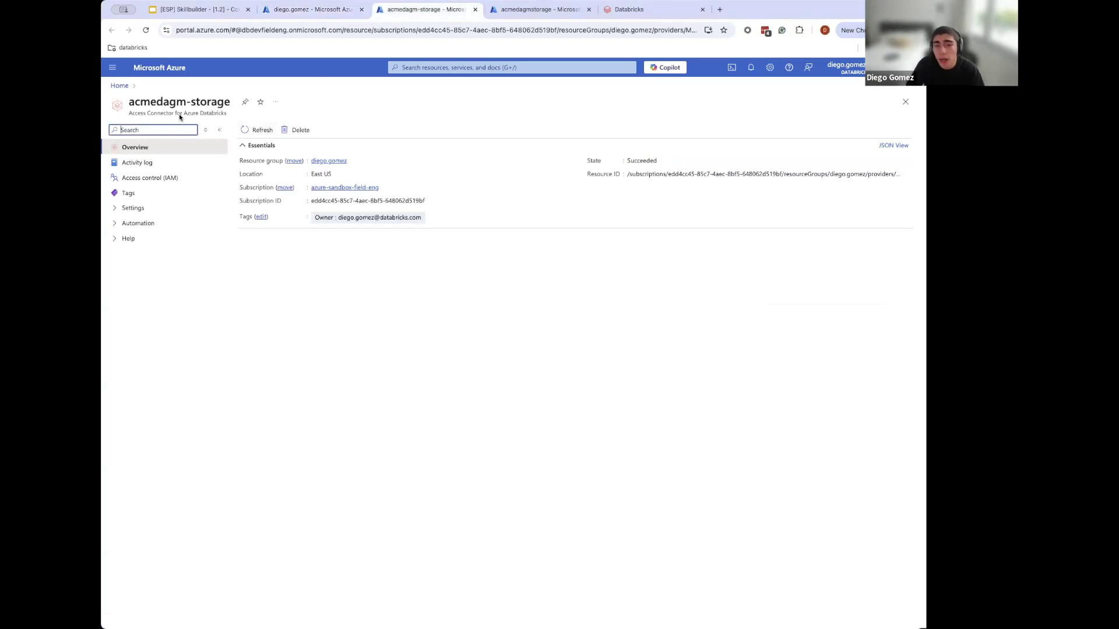
left_click(537, 9)
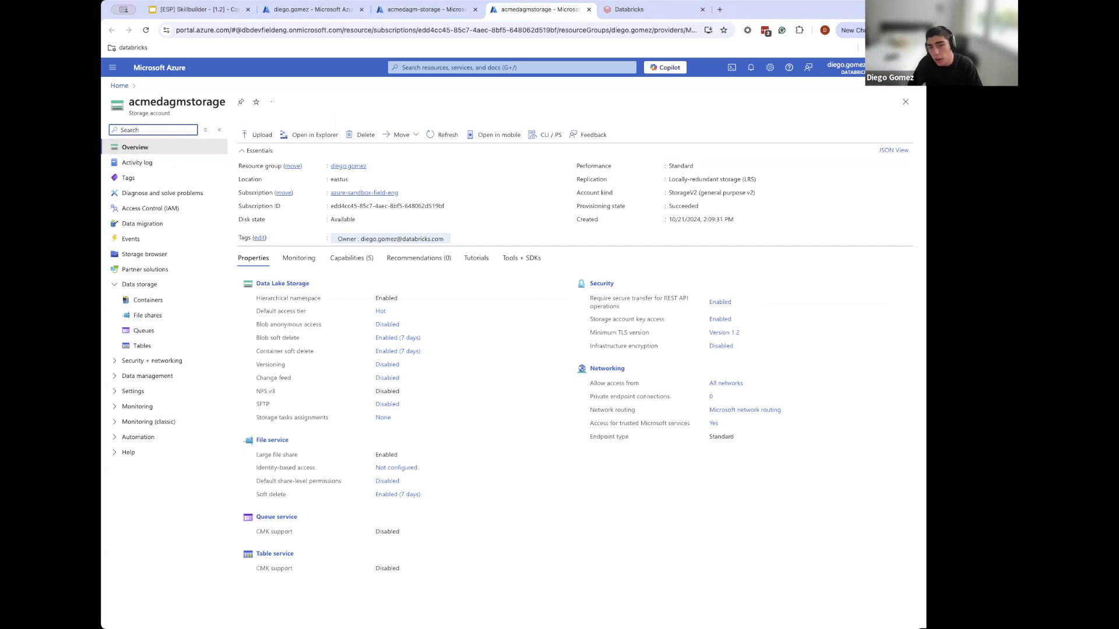
Step: Start a role assignment on acmedagmstorage and select the Storage Blob Delegator role
left_click(166, 208)
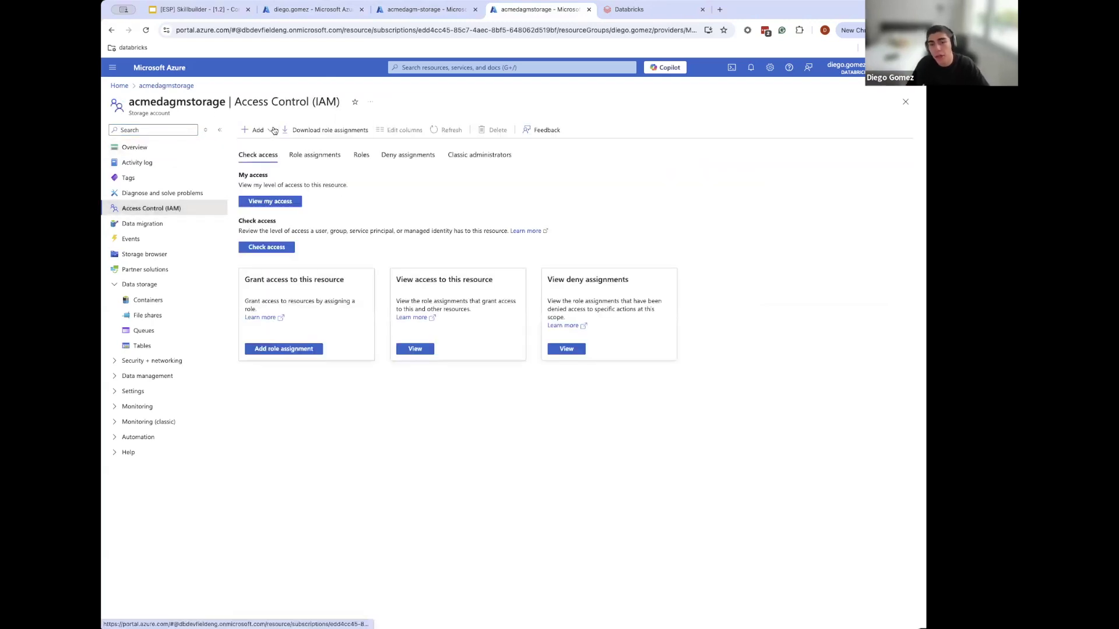
left_click(269, 147)
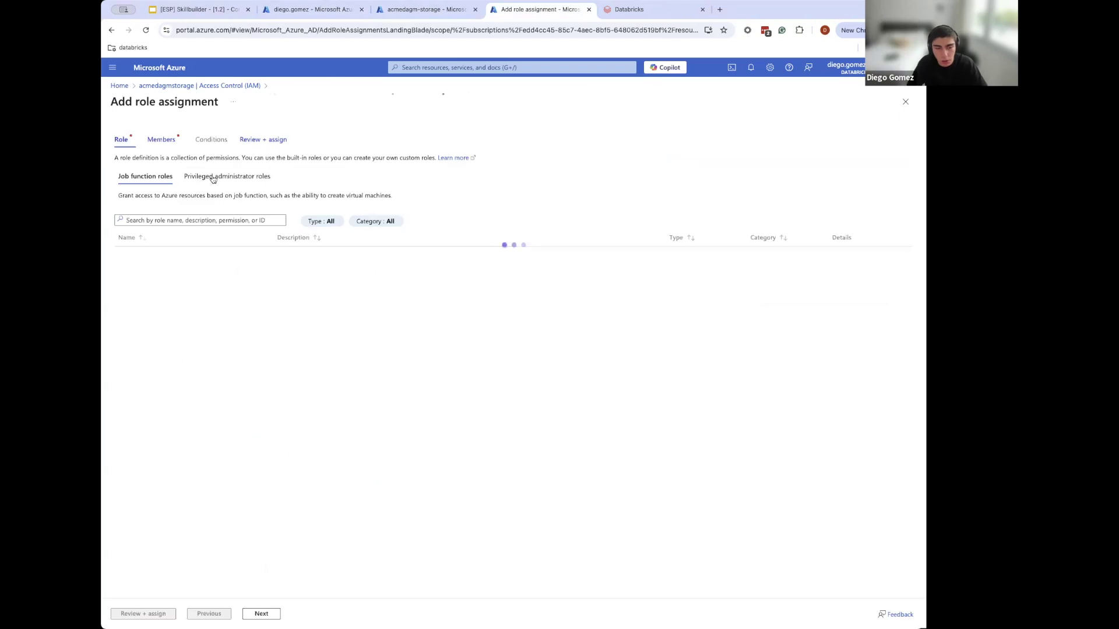
left_click(176, 220)
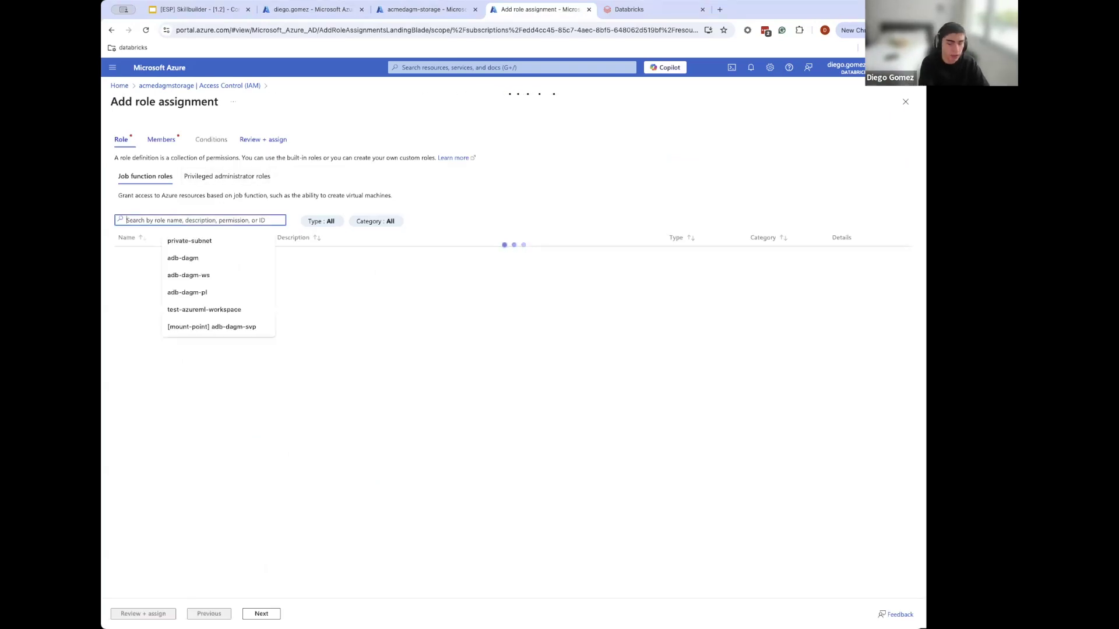
type("Storage ")
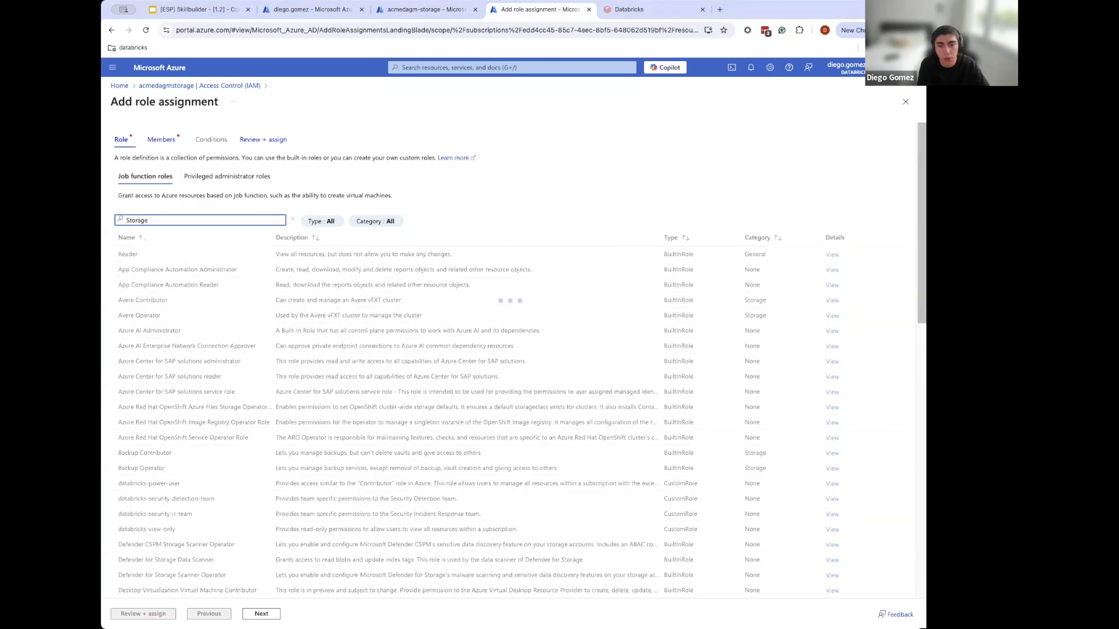
type("Blob delegator")
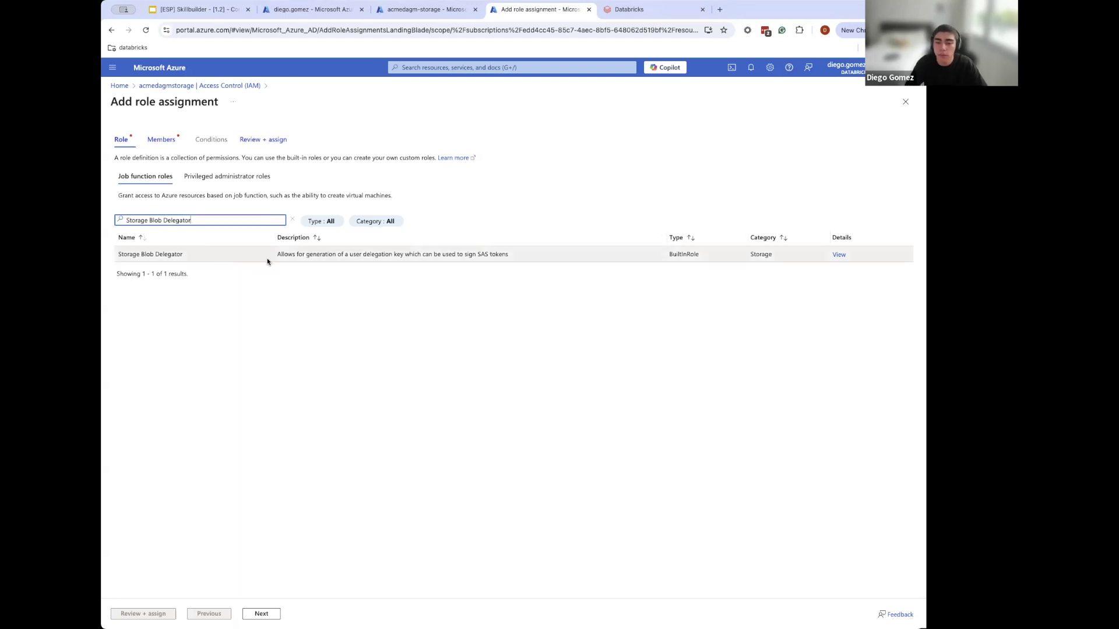
left_click(268, 256)
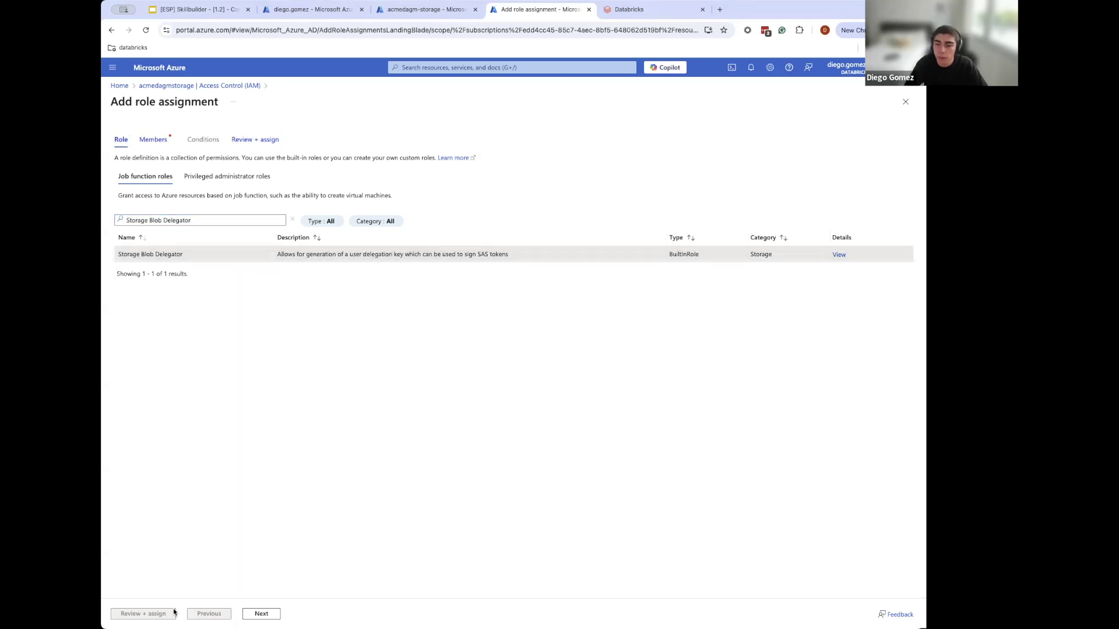
Step: Add the acmedagm-storage Databricks access connector as the member and submit the assignment
left_click(245, 614)
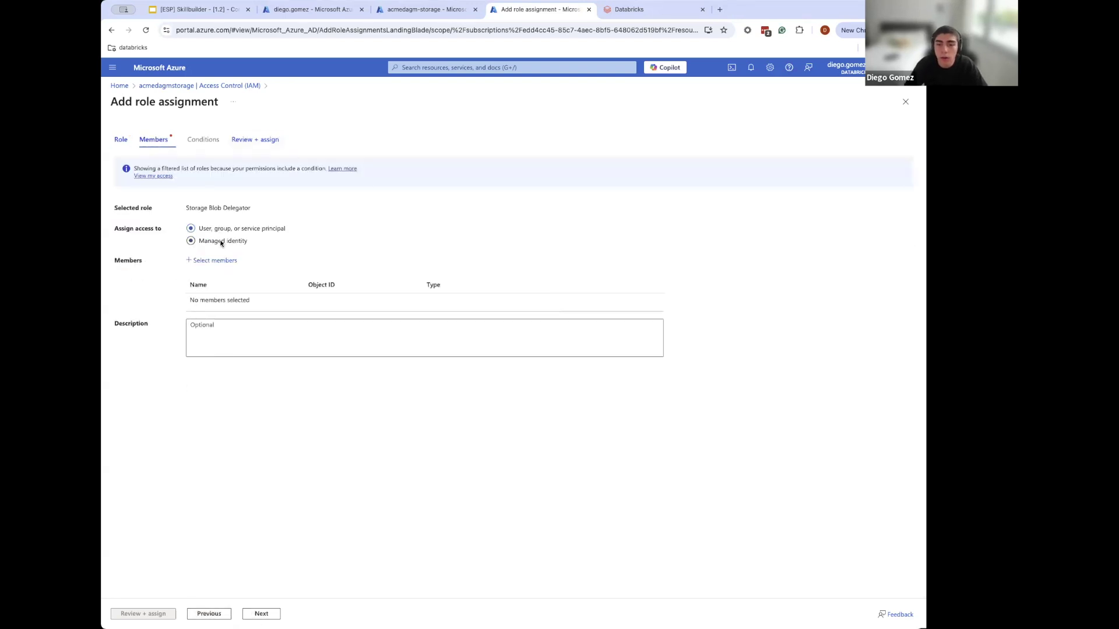
left_click(245, 265)
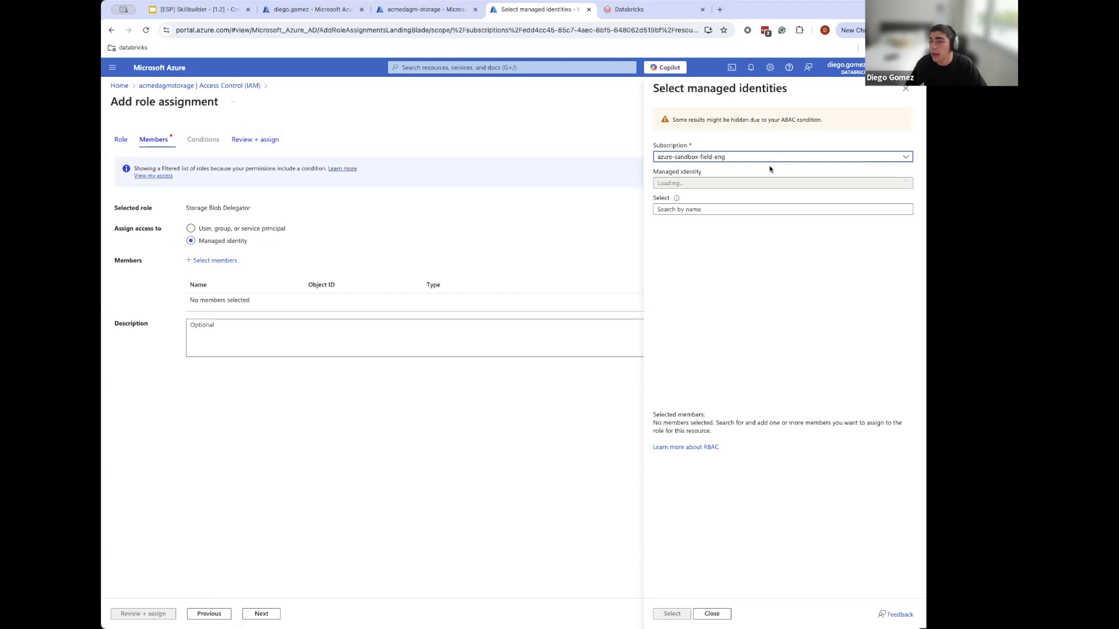
left_click(739, 186)
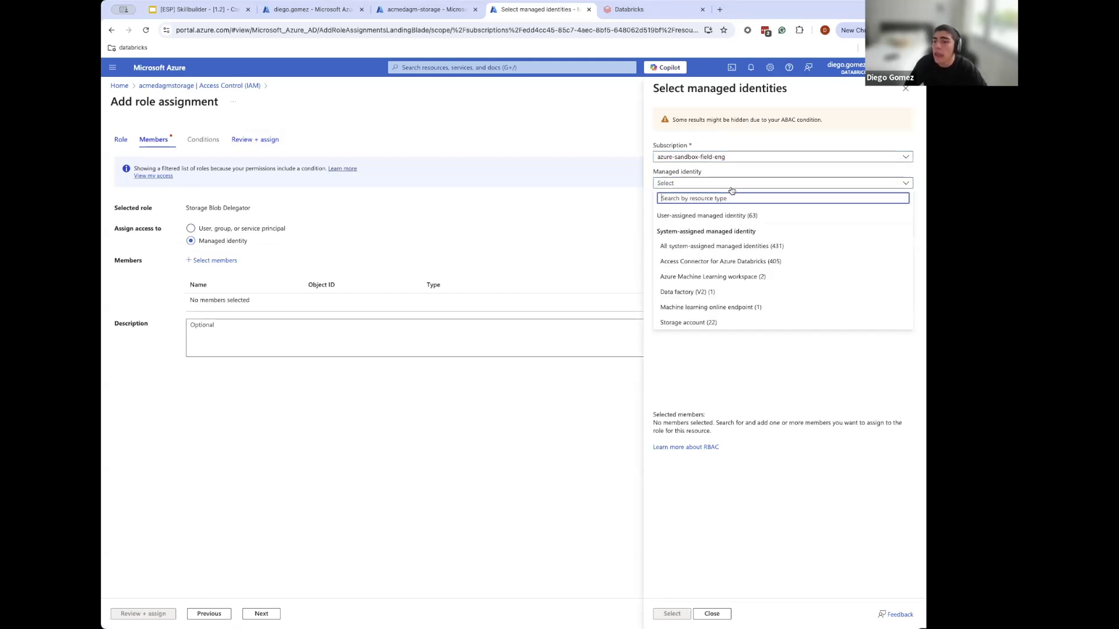
left_click(705, 245)
left_click(717, 209)
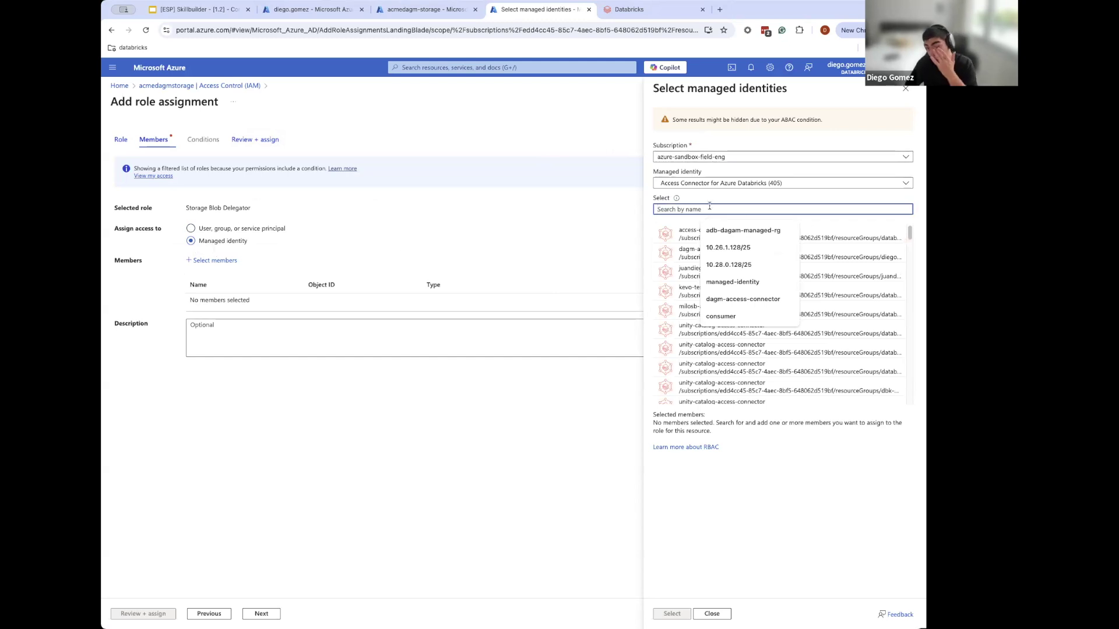
type("acme-dagm")
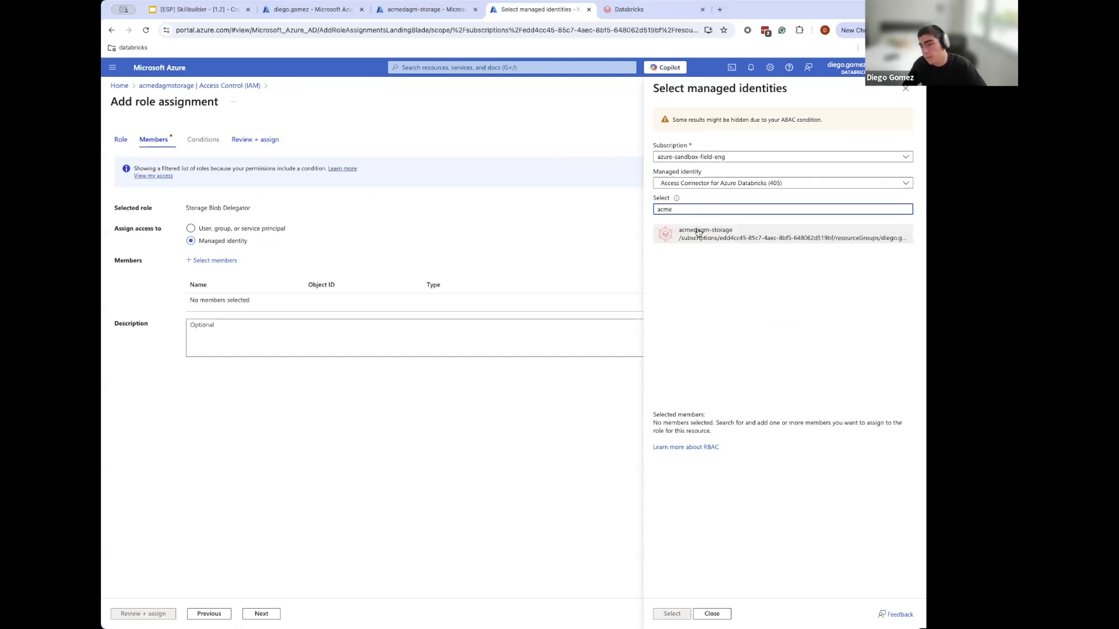
left_click(699, 232)
left_click(670, 614)
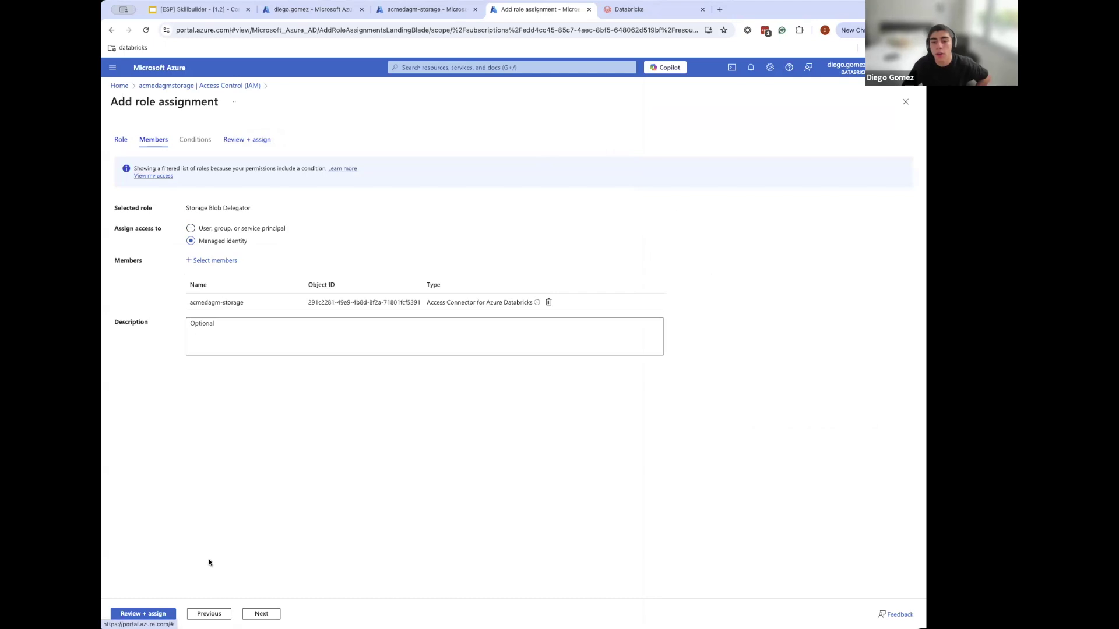
left_click(159, 615)
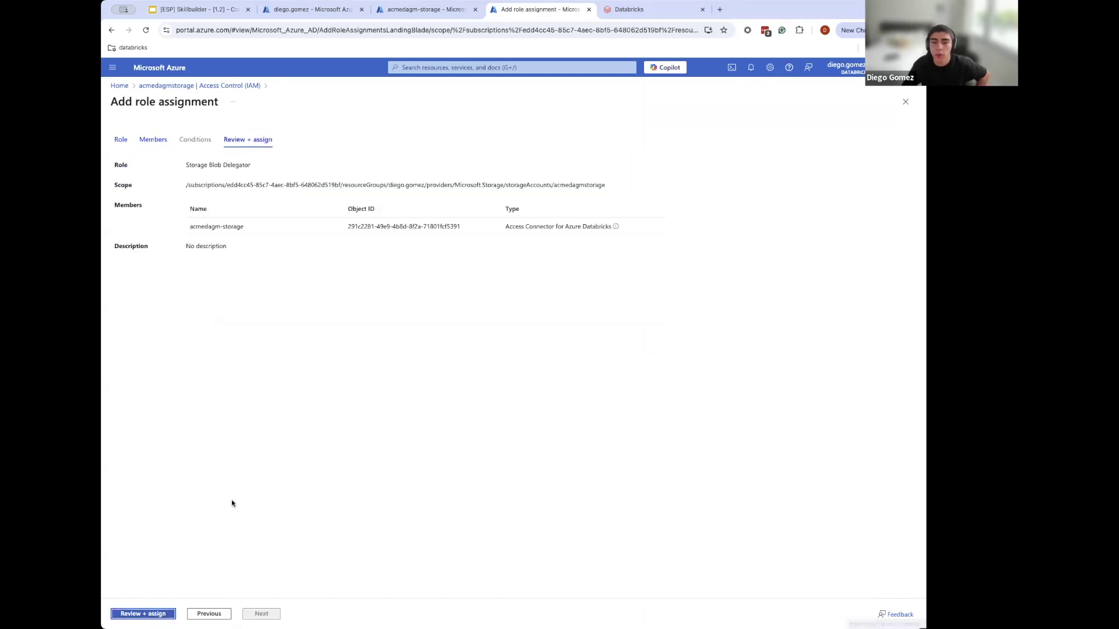
left_click(149, 617)
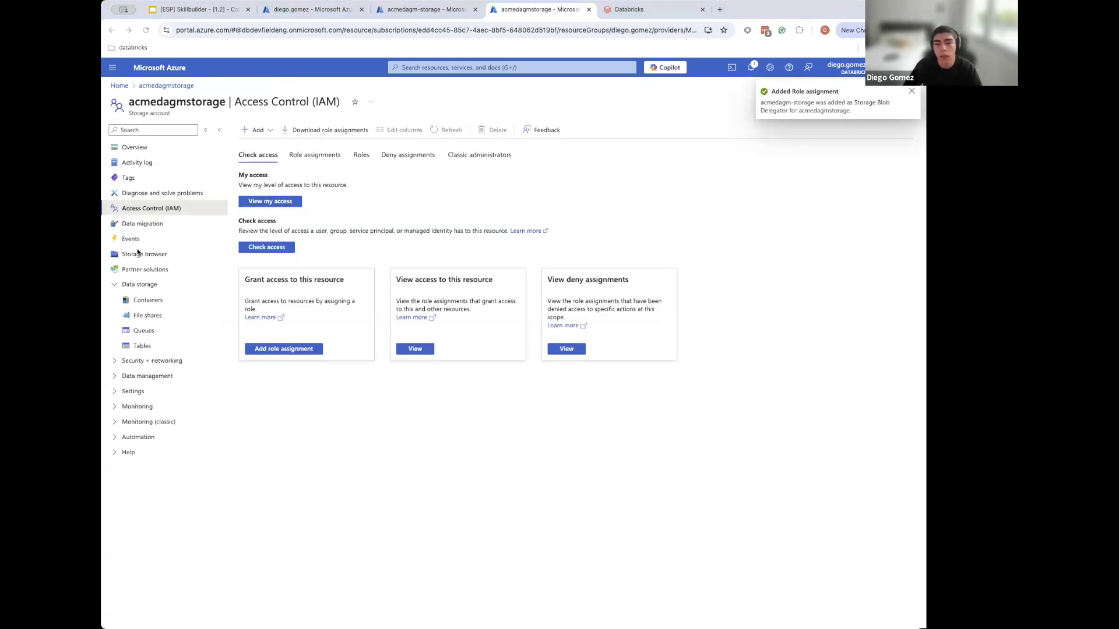
Step: Add a container named 'acme' under Containers and open its empty contents page
left_click(148, 301)
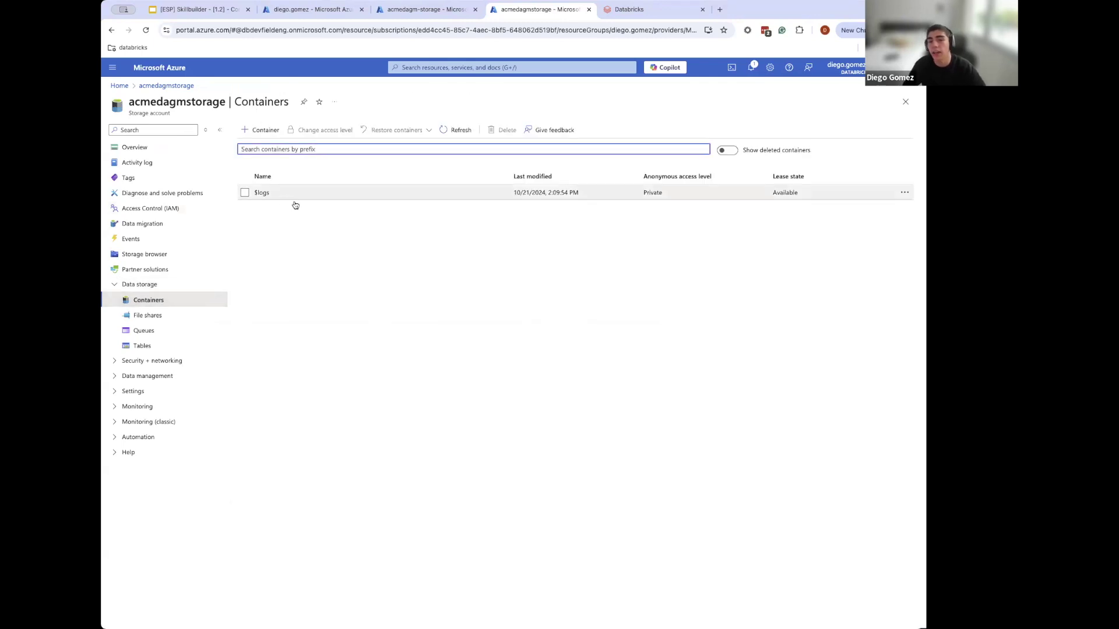
left_click(261, 130)
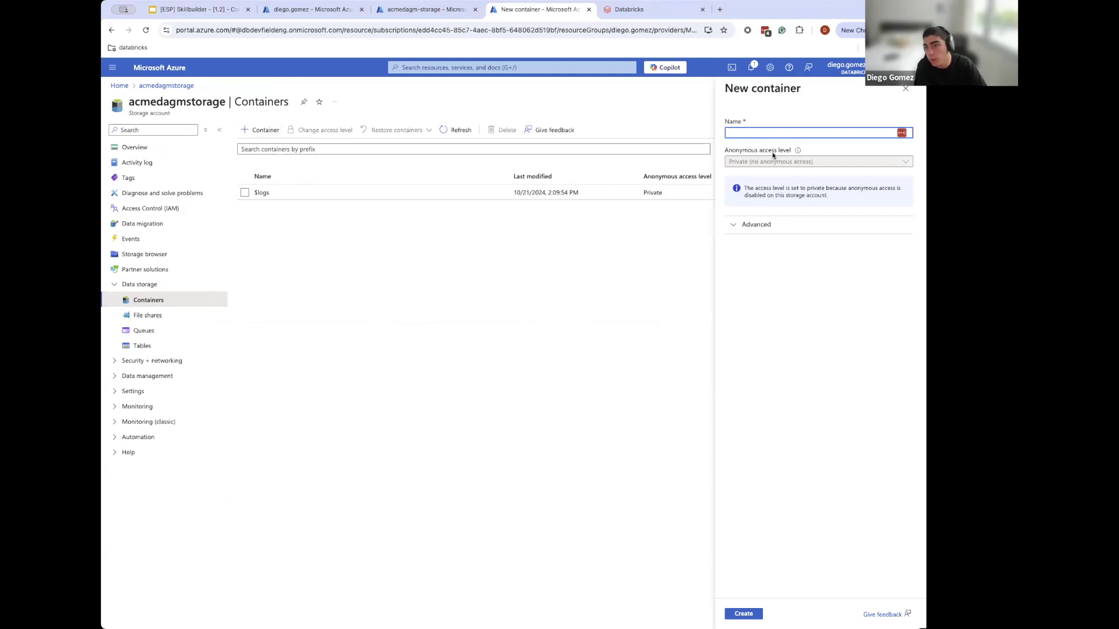
type("acme-")
key("BackSpace")
left_click(744, 614)
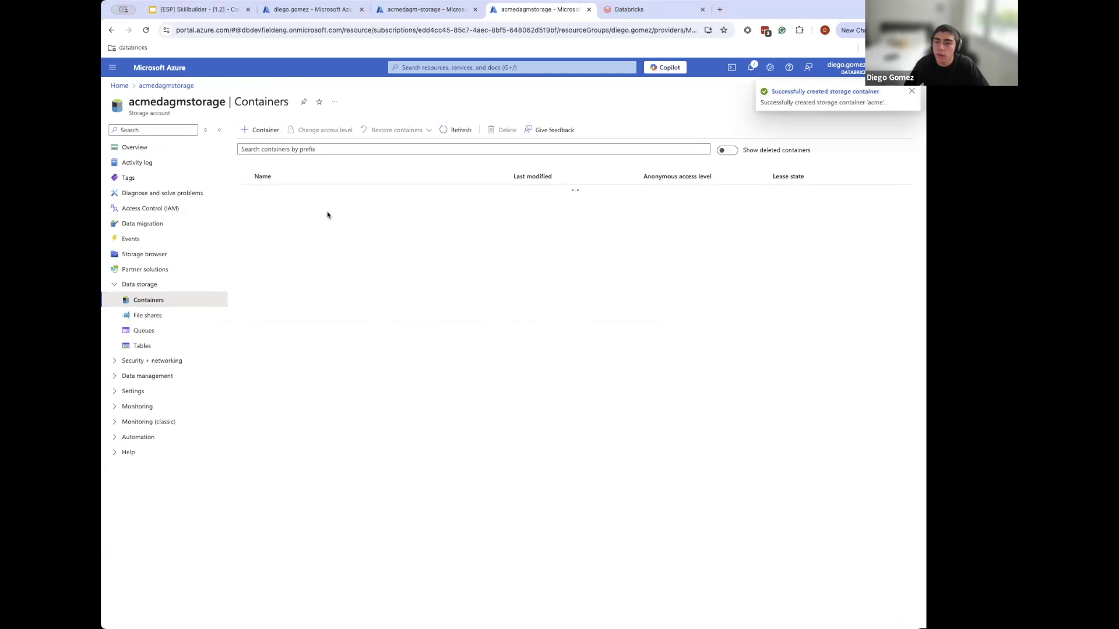
left_click(272, 208)
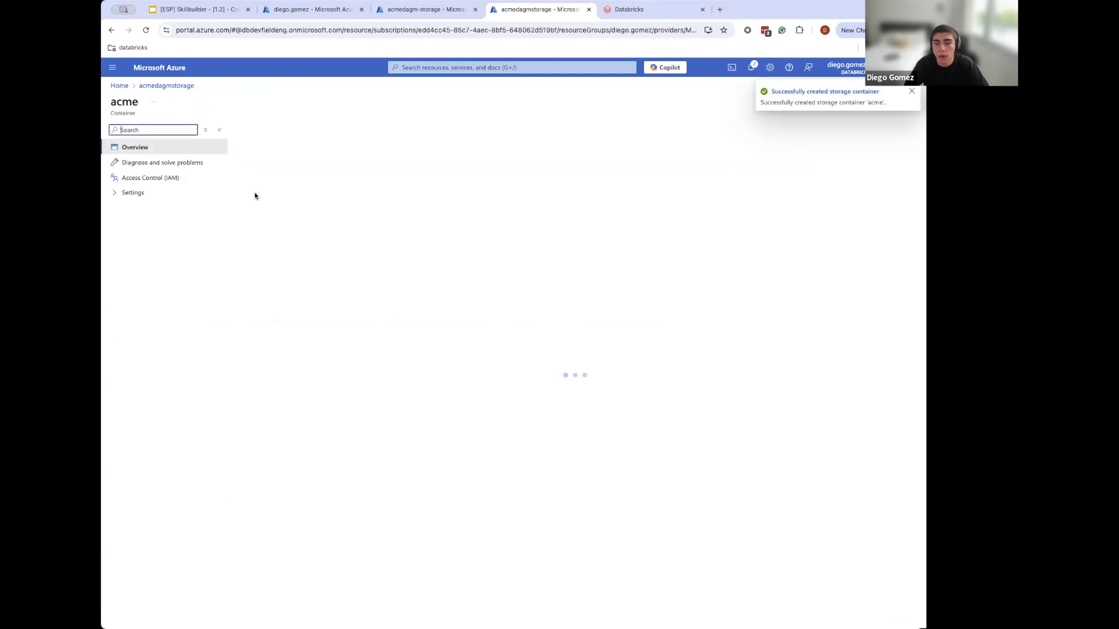
Step: Start a role assignment on the acme container and select Storage Blob Data Contributor
left_click(179, 179)
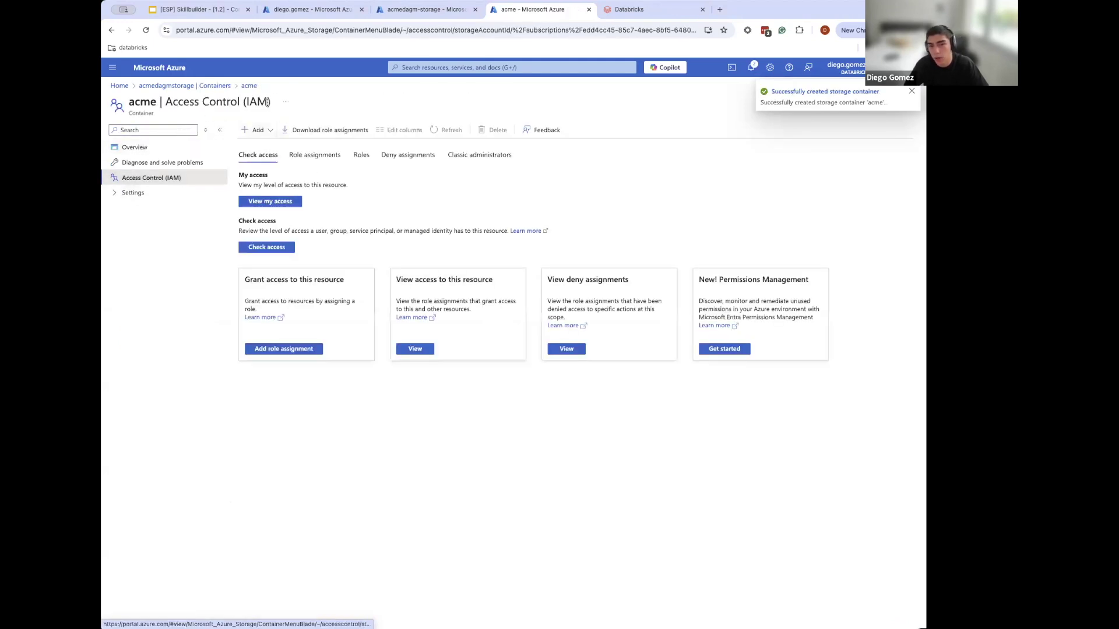
triple_click(267, 102)
left_click(271, 136)
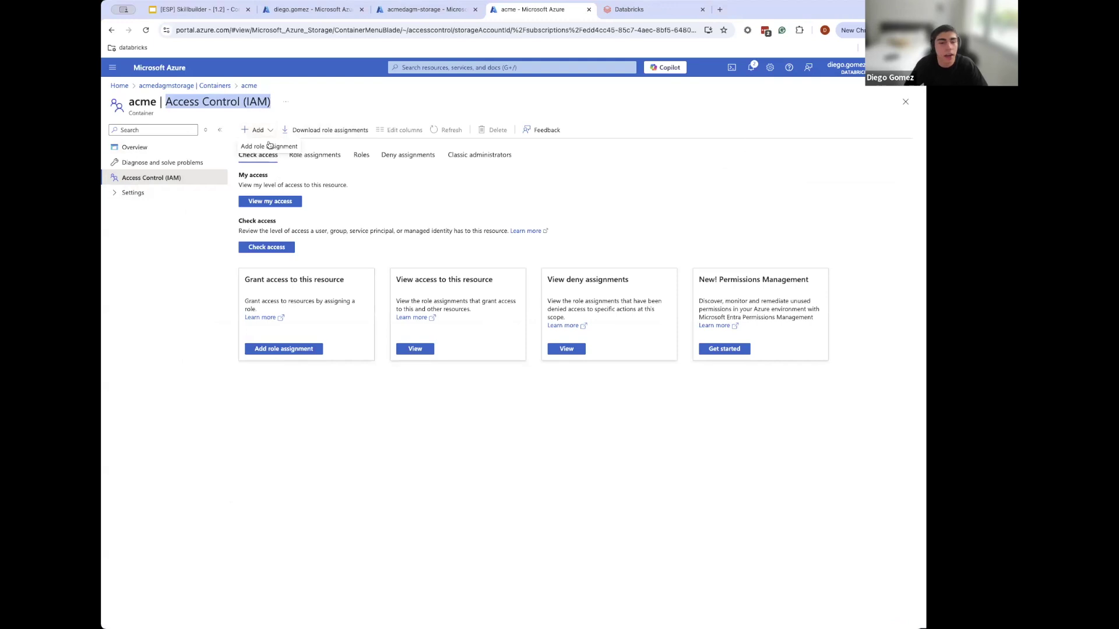
left_click(269, 146)
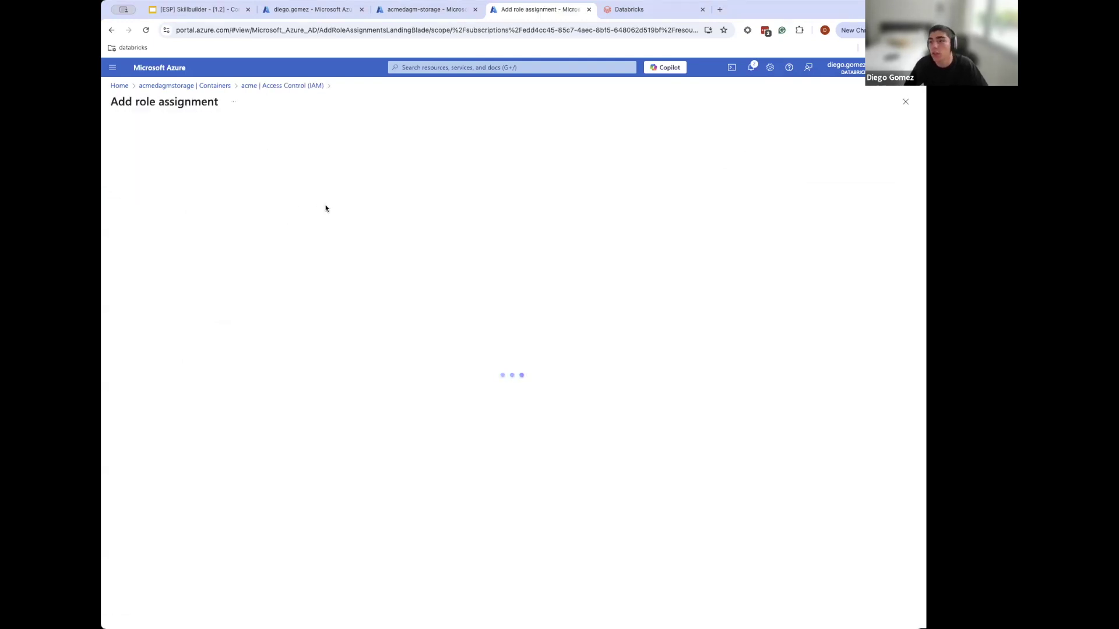
left_click(204, 219)
type("storage blob data contrib")
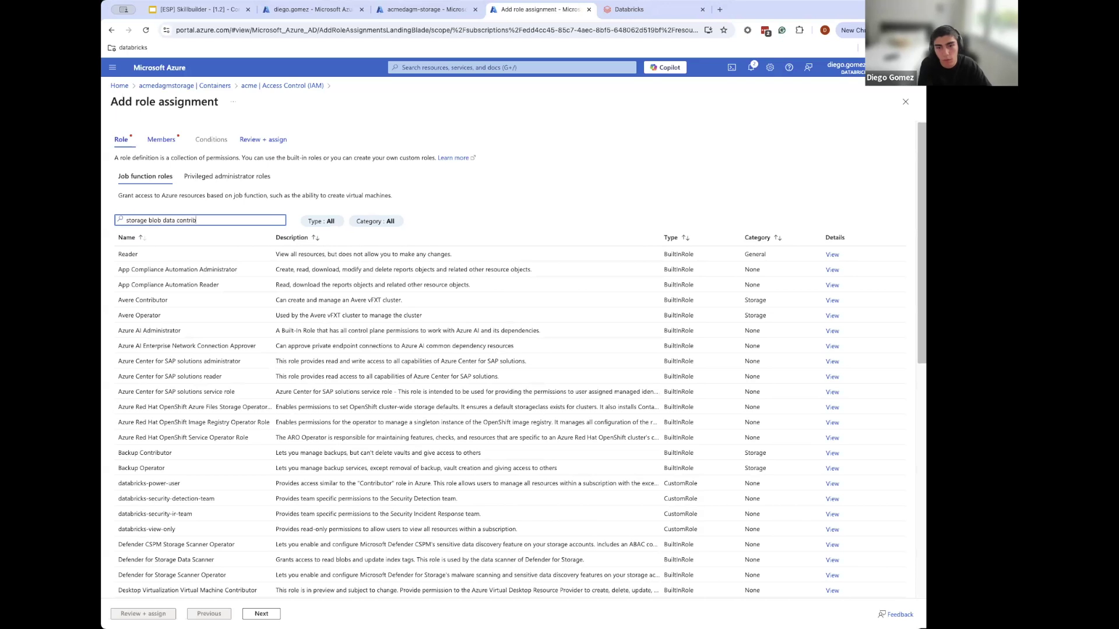
left_click(458, 201)
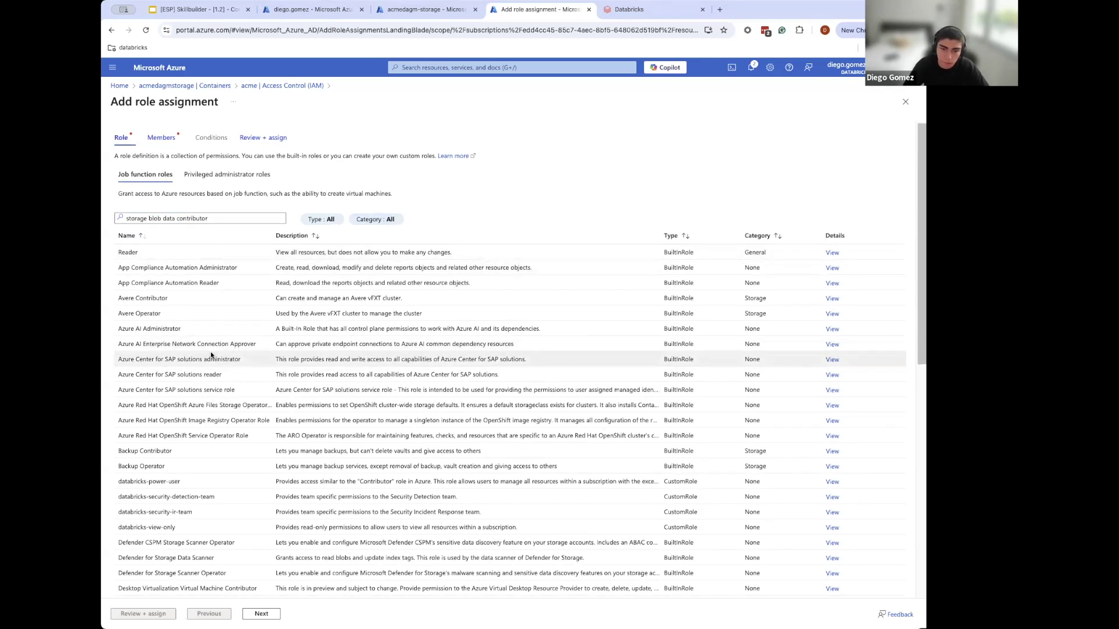
scroll(211, 356, "down", 5)
scroll(211, 356, "down", 2)
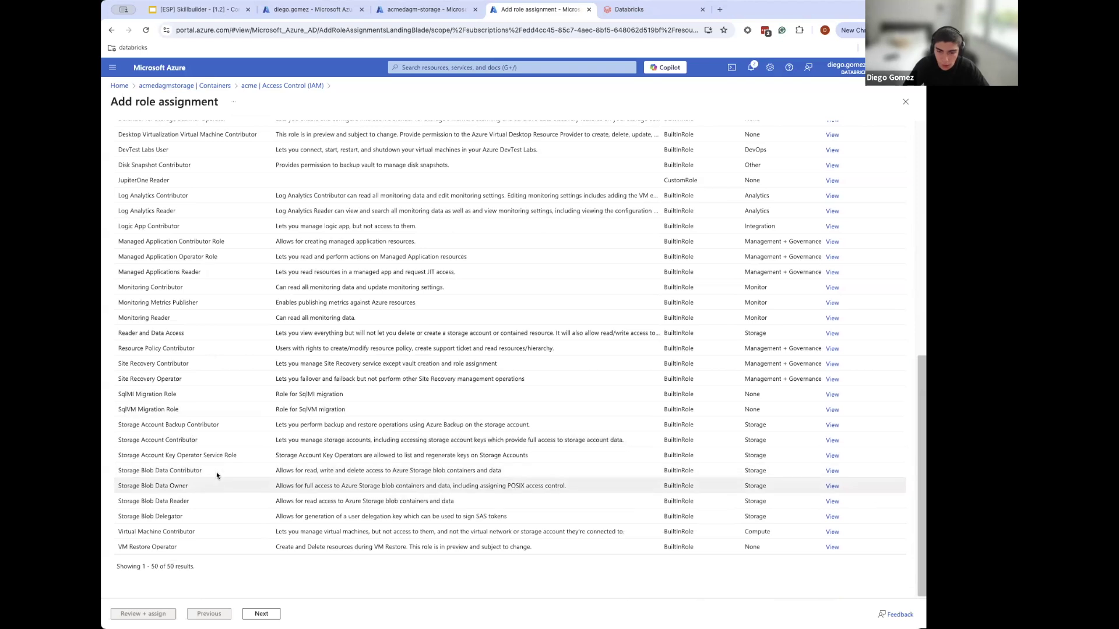
left_click(261, 614)
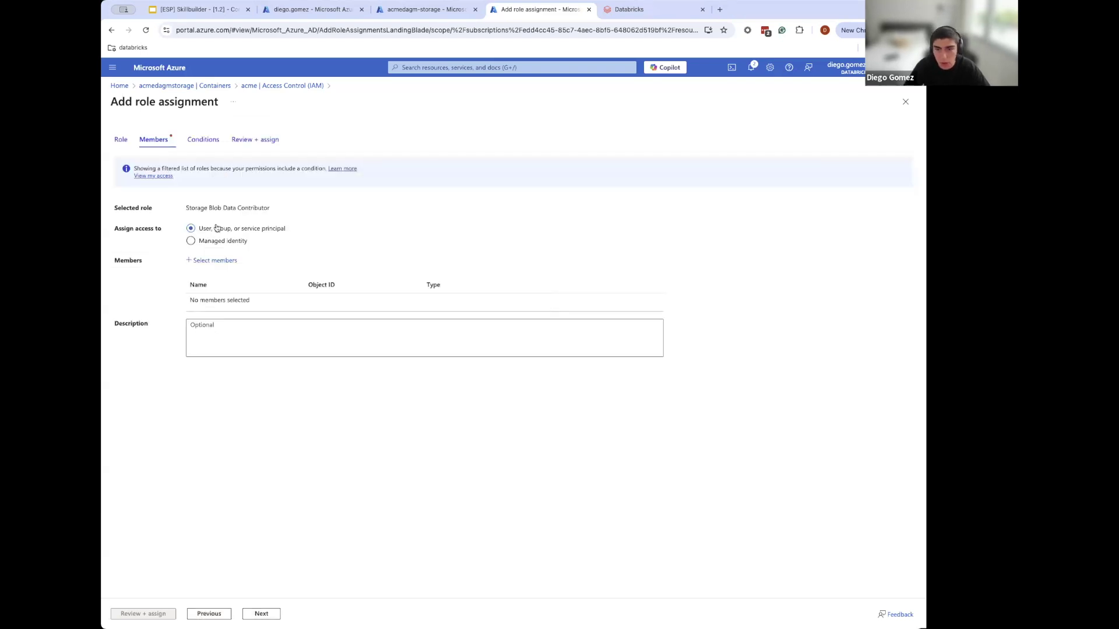
Step: Add the acmedagm-storage access connector identity as member and submit the assignment
left_click(215, 260)
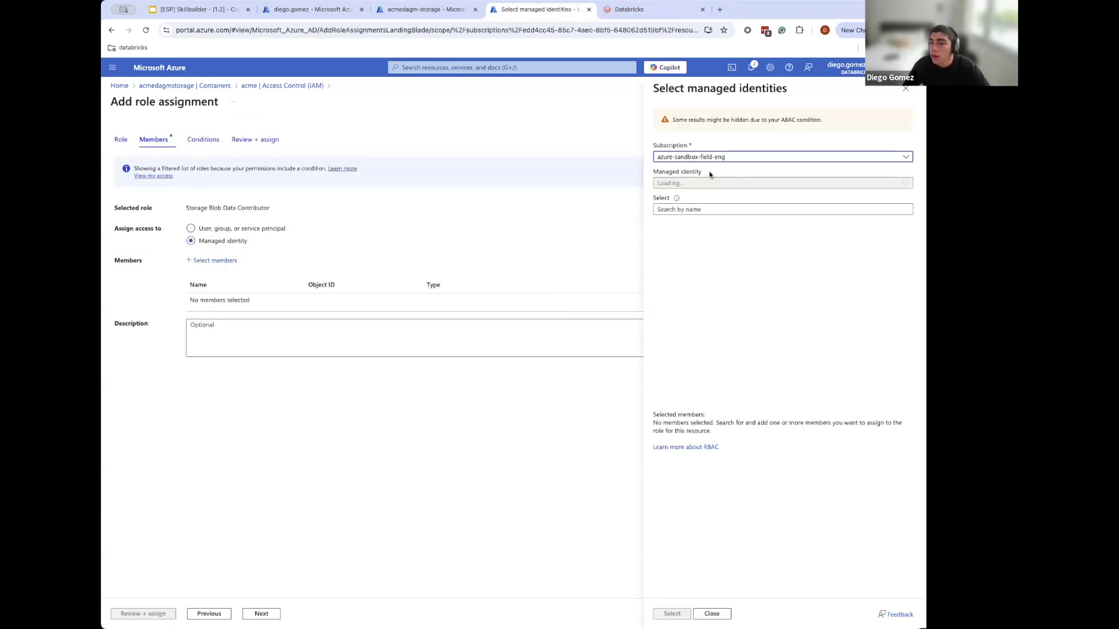
left_click(721, 184)
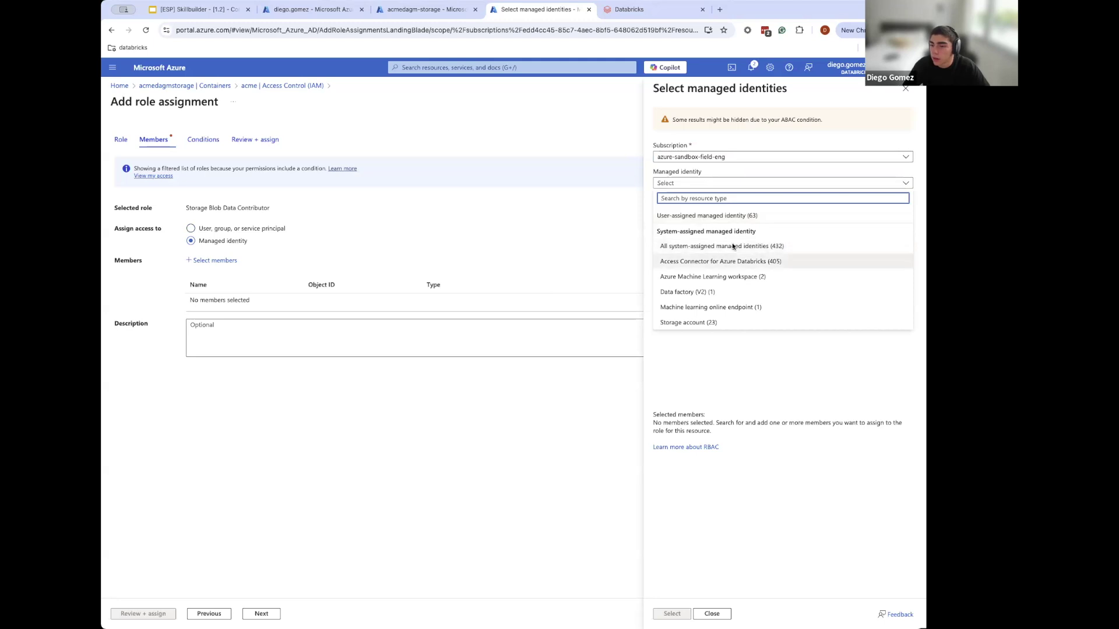
left_click(723, 262)
left_click(688, 211)
type("ac")
left_click(689, 233)
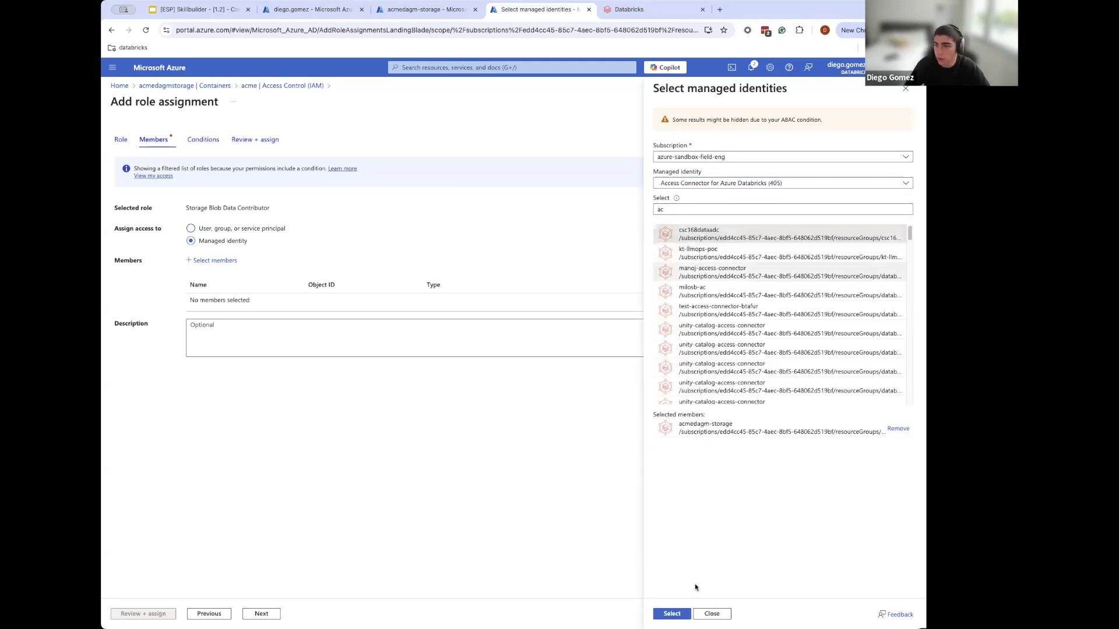
left_click(664, 615)
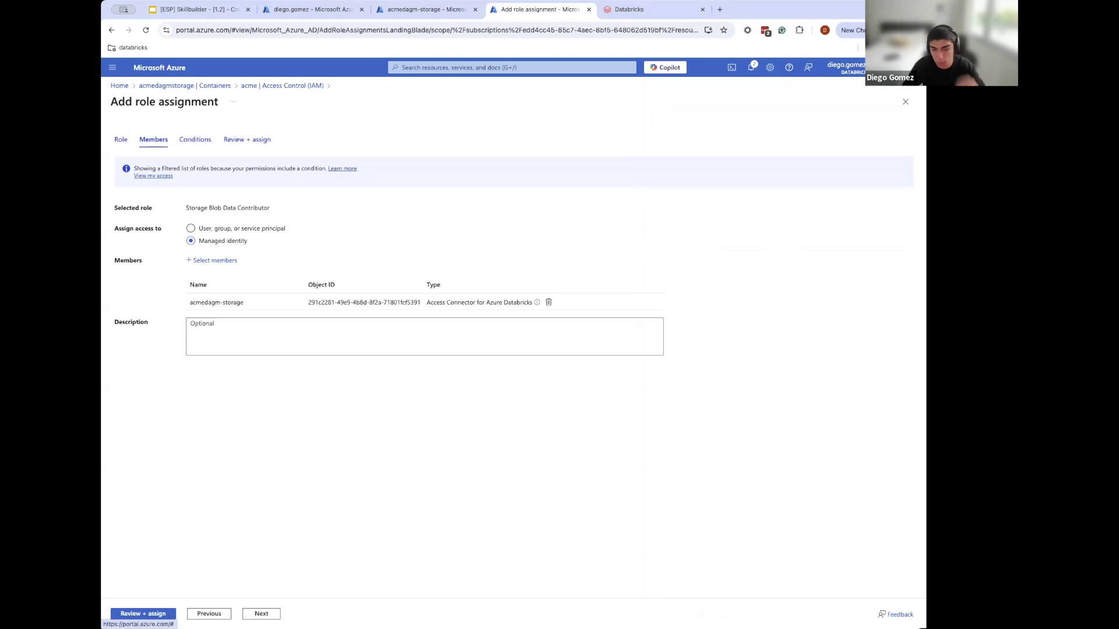
left_click(156, 615)
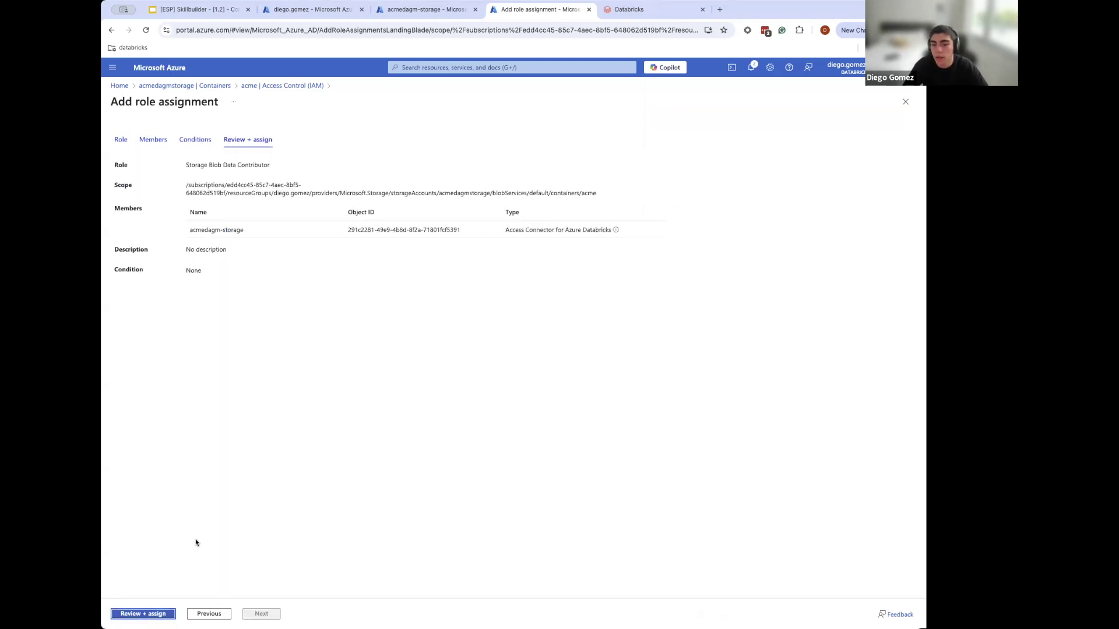
left_click(165, 613)
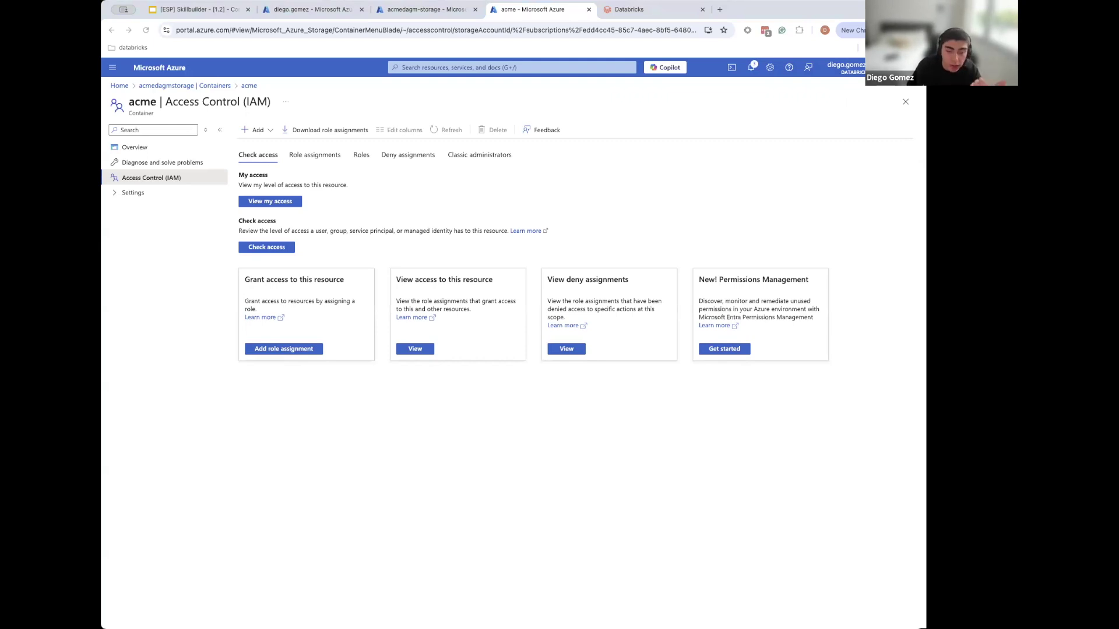
Step: Start a role assignment on acmedagmstorage and select Storage Queue Data Contributor
left_click(221, 85)
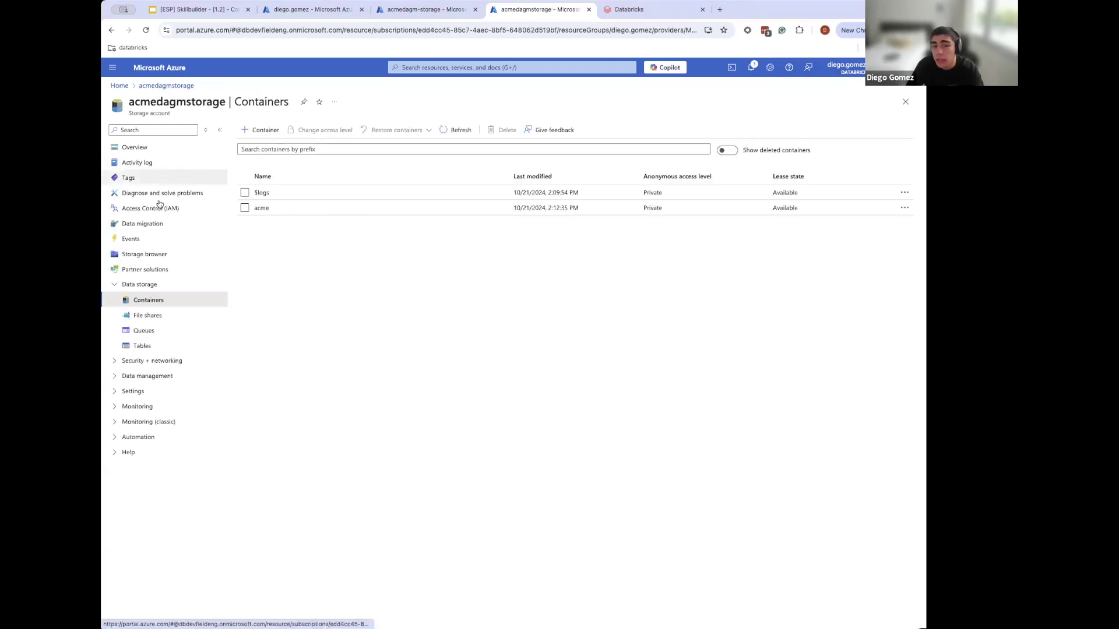
left_click(150, 208)
left_click(257, 129)
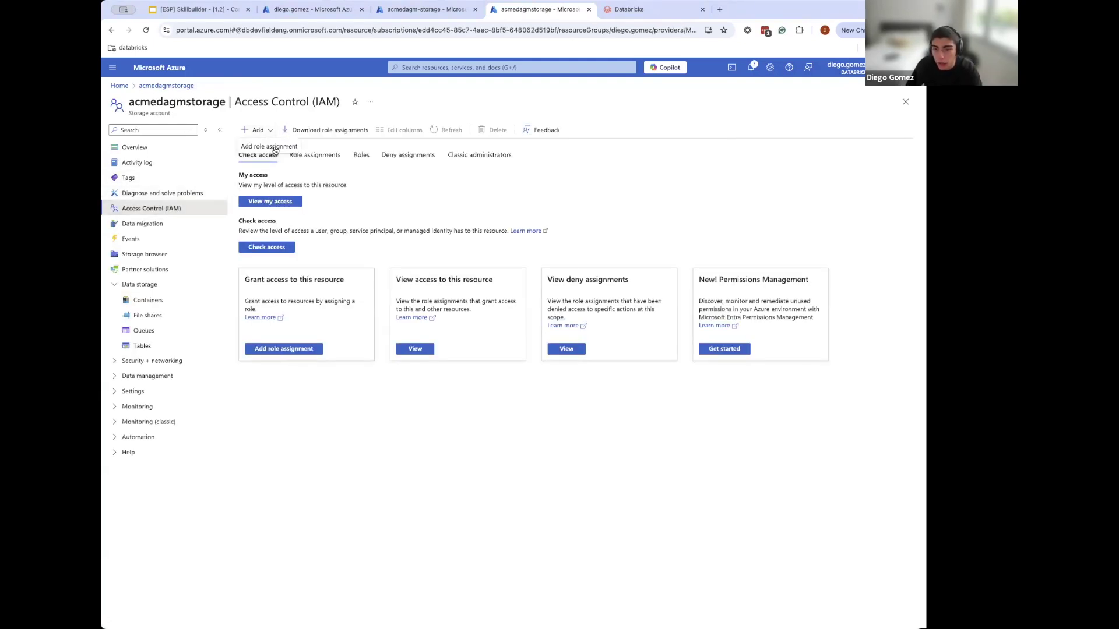
left_click(269, 143)
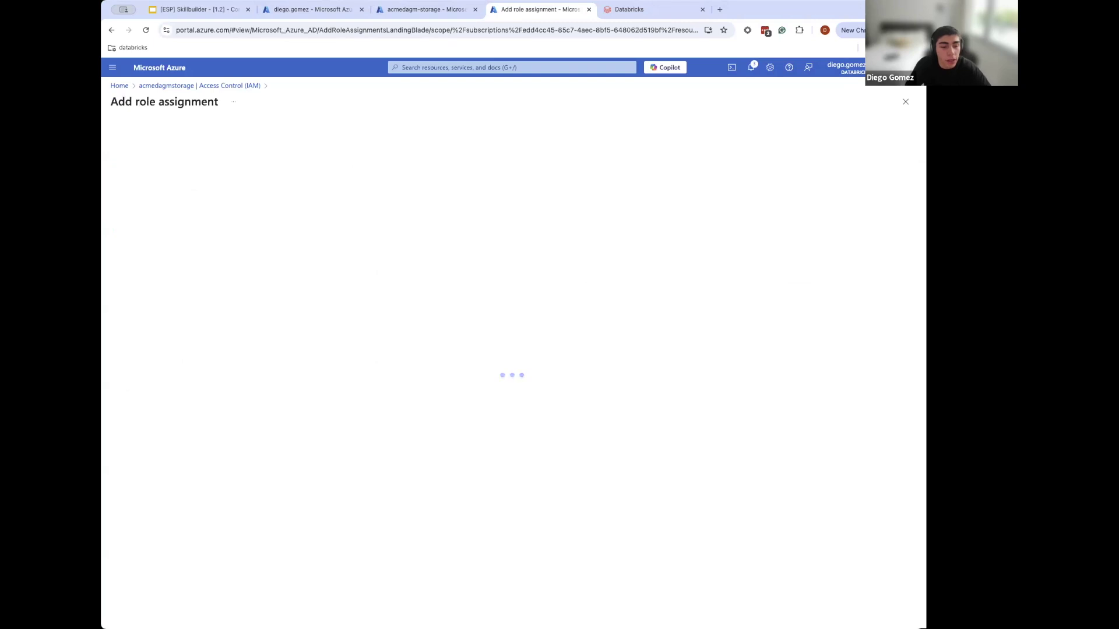
left_click(199, 220)
type("storage queue data")
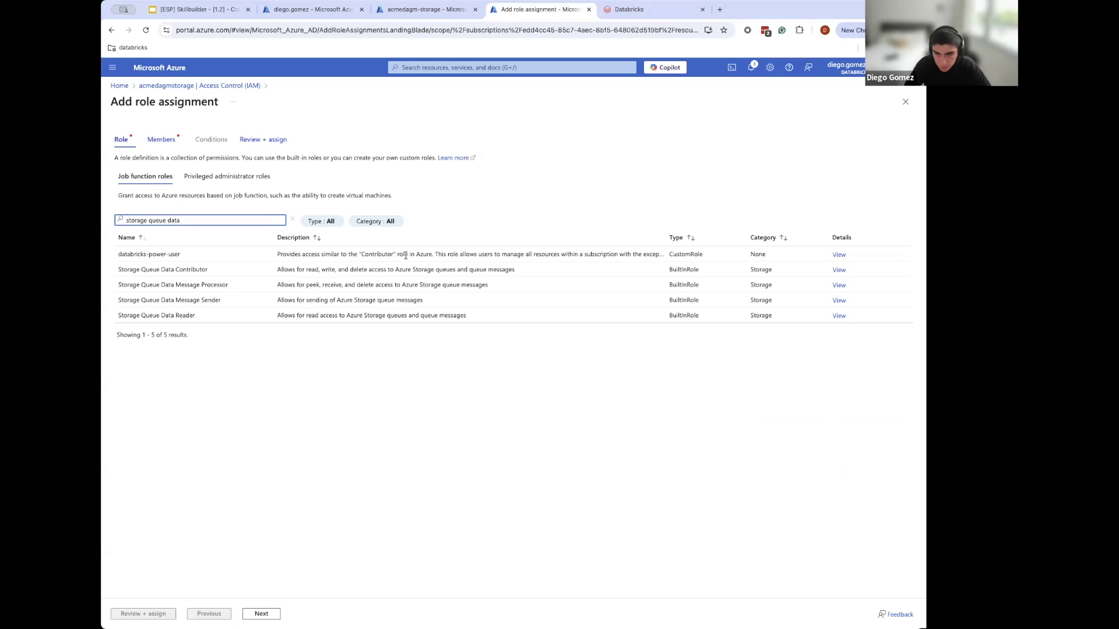
left_click(408, 269)
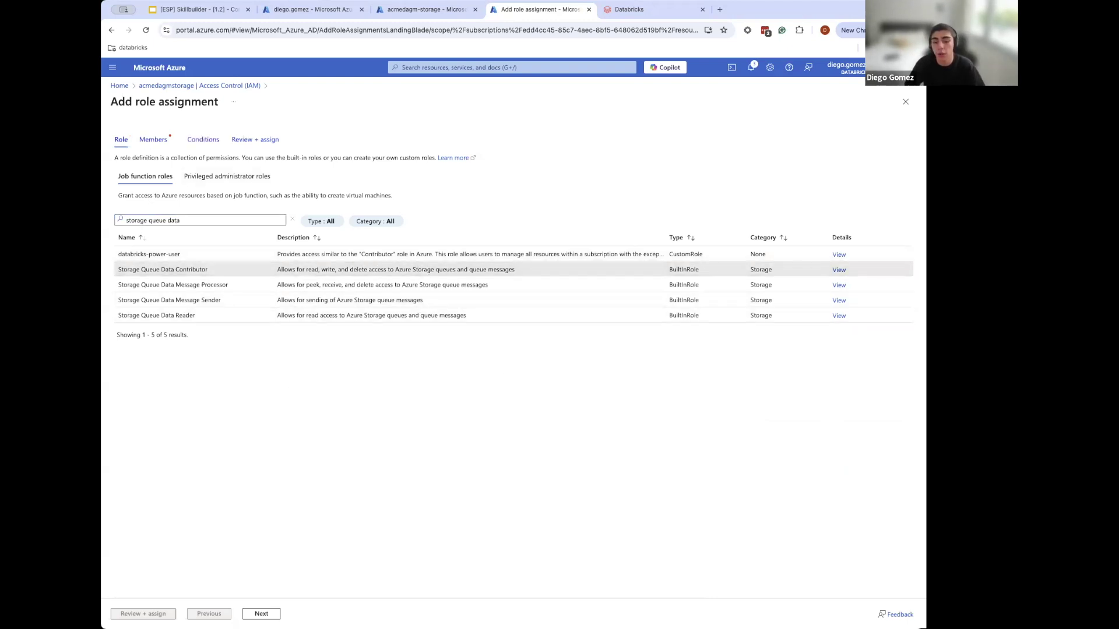
left_click(261, 613)
Step: Add the acmedagm-storage access connector managed identity as member and submit the assignment
left_click(196, 240)
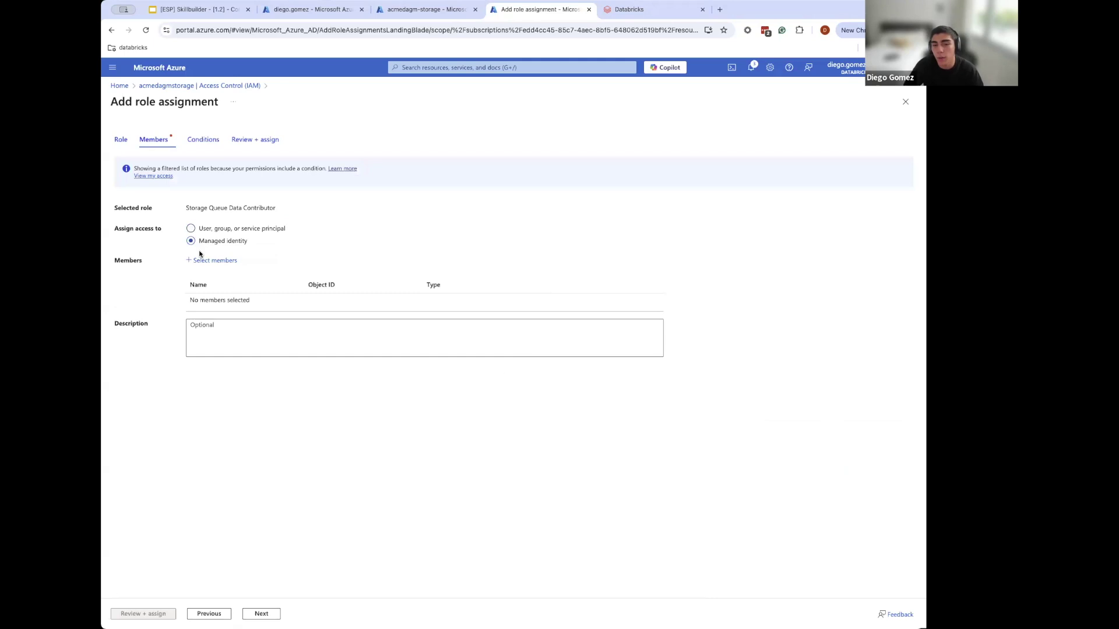
left_click(200, 260)
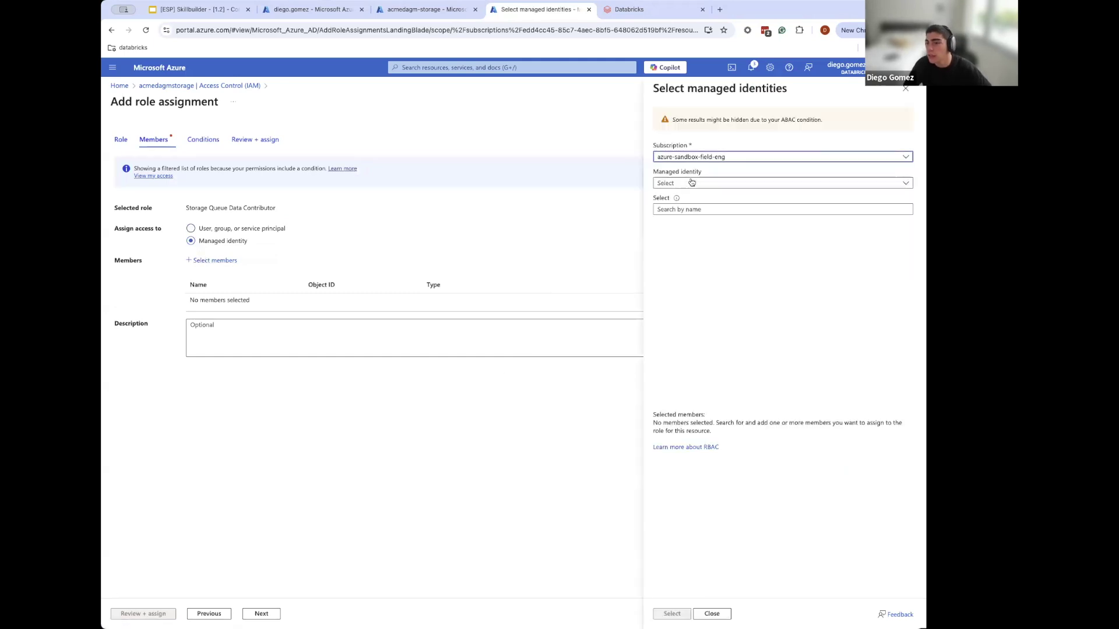
left_click(691, 183)
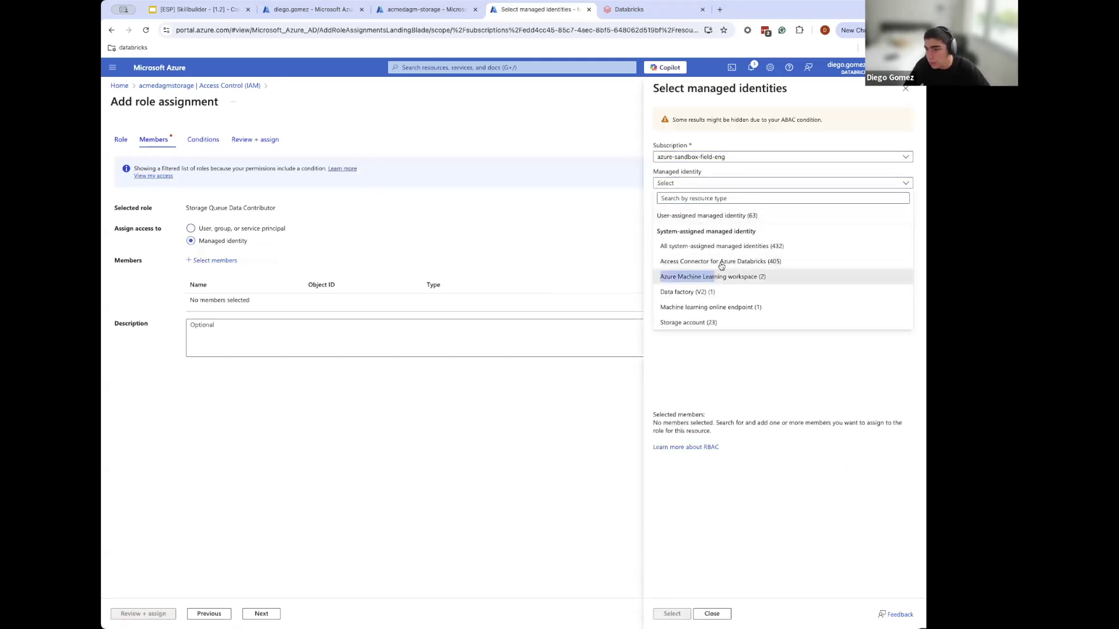
left_click(721, 262)
left_click(738, 186)
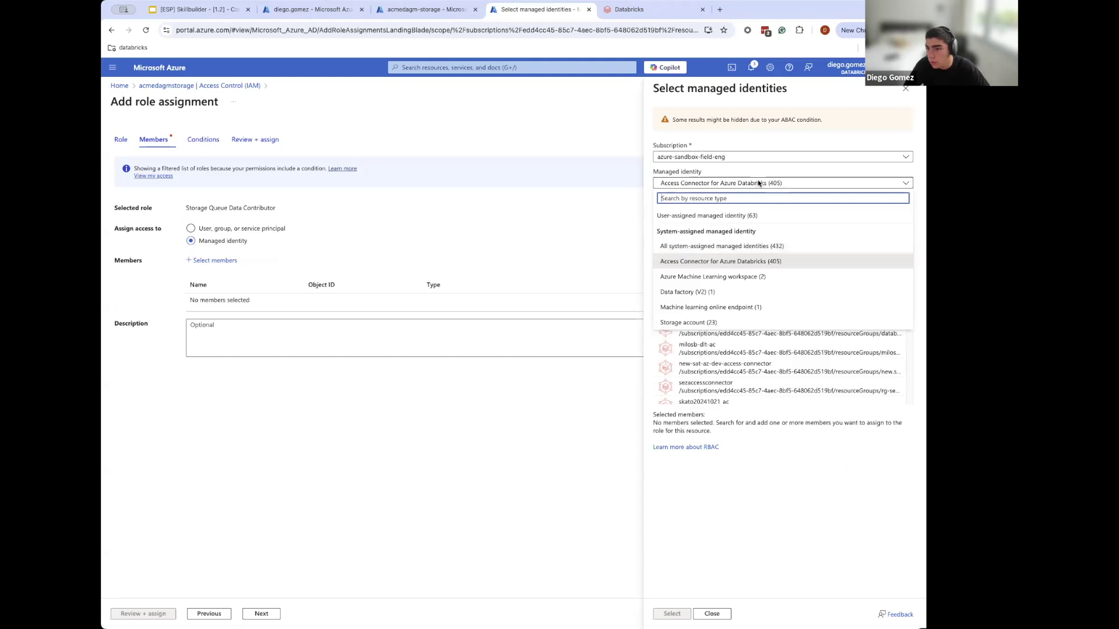
left_click(740, 263)
left_click(717, 234)
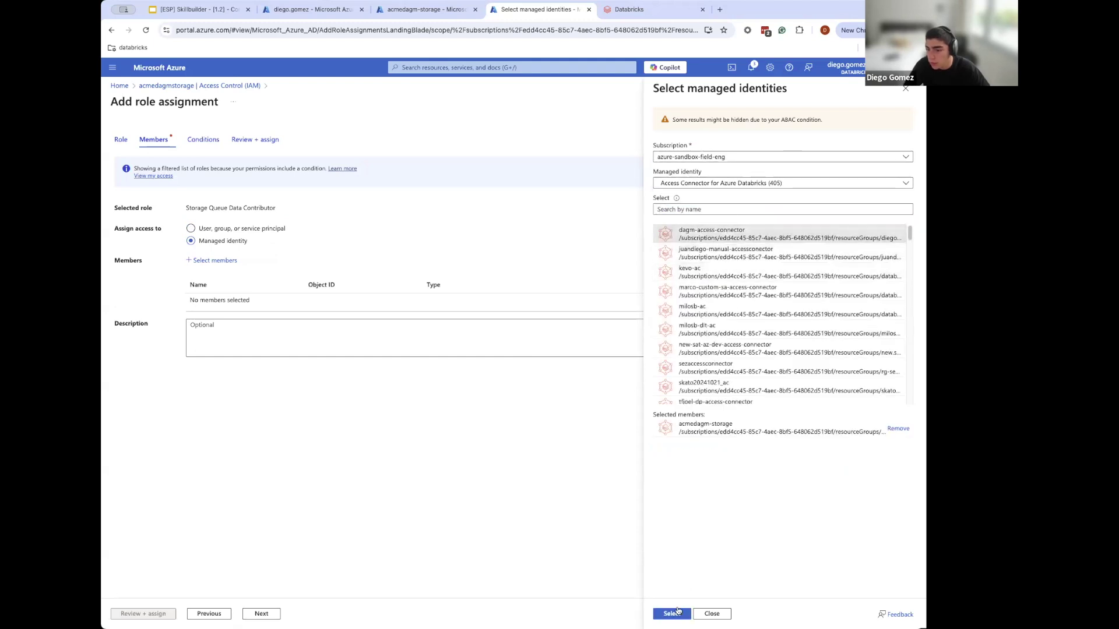
left_click(156, 615)
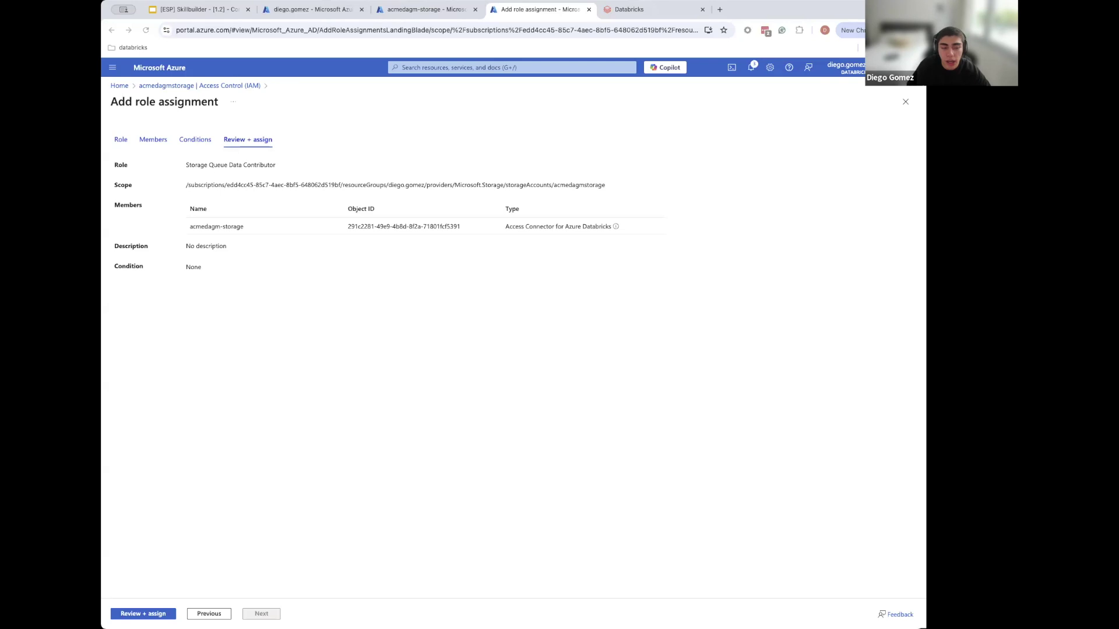
left_click(155, 615)
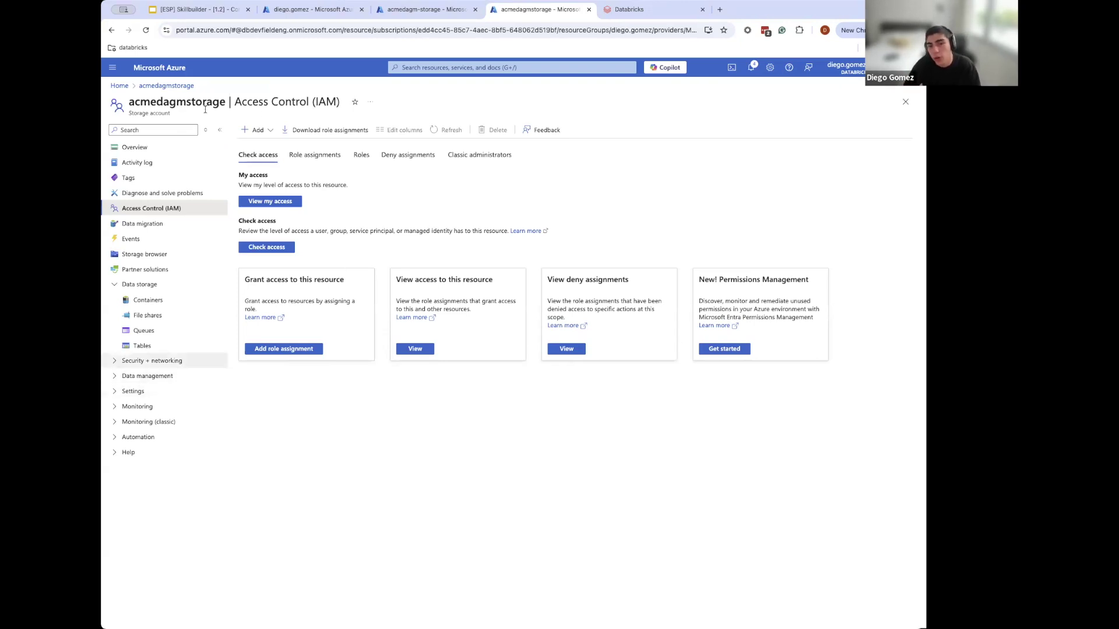
Step: Start another role assignment on acmedagmstorage and select Storage Account Contributor
triple_click(155, 103)
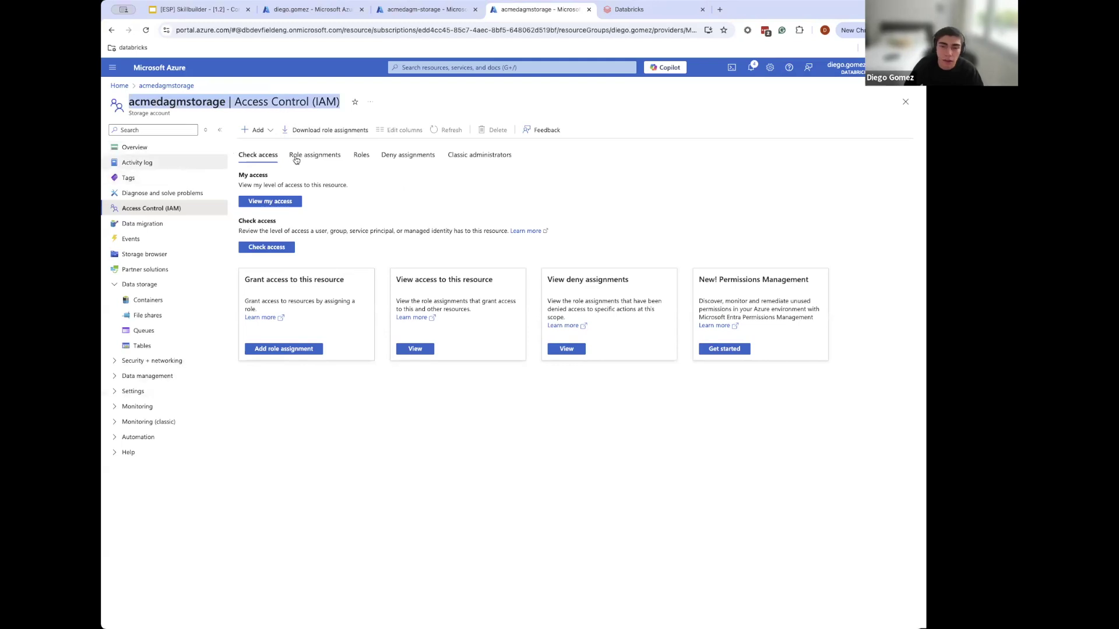
left_click(266, 134)
left_click(268, 145)
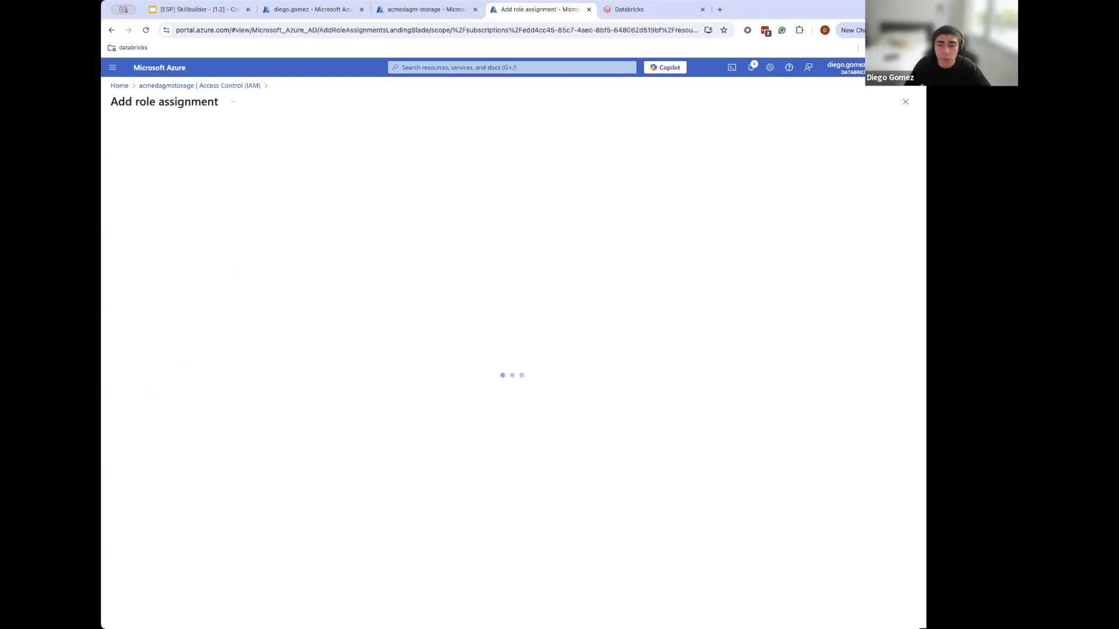
left_click(218, 220)
type("storage account")
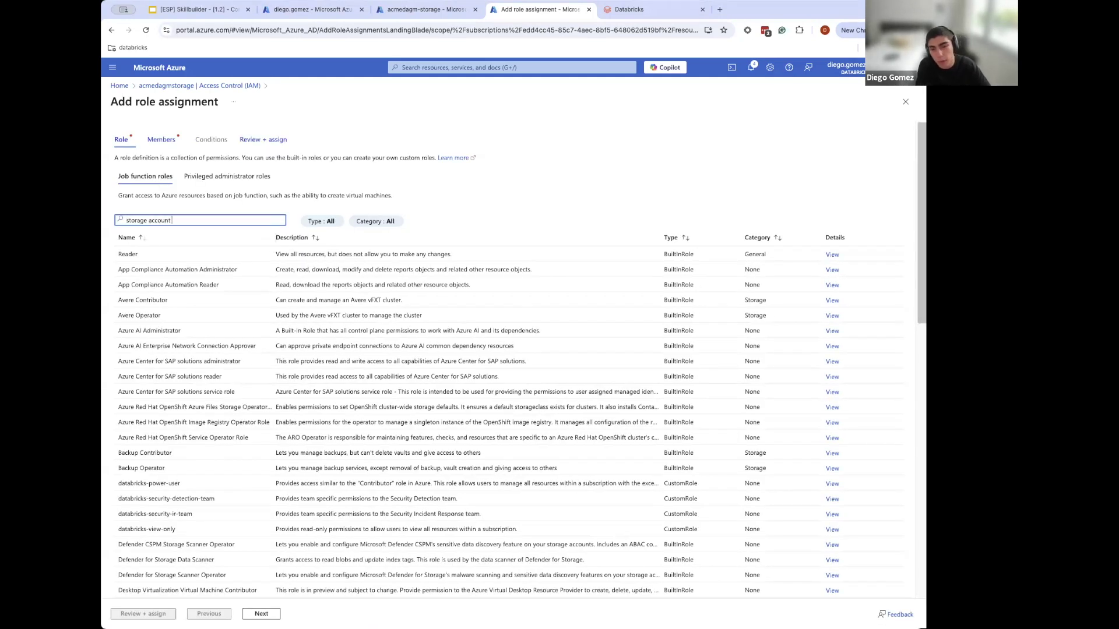
type(" contribut")
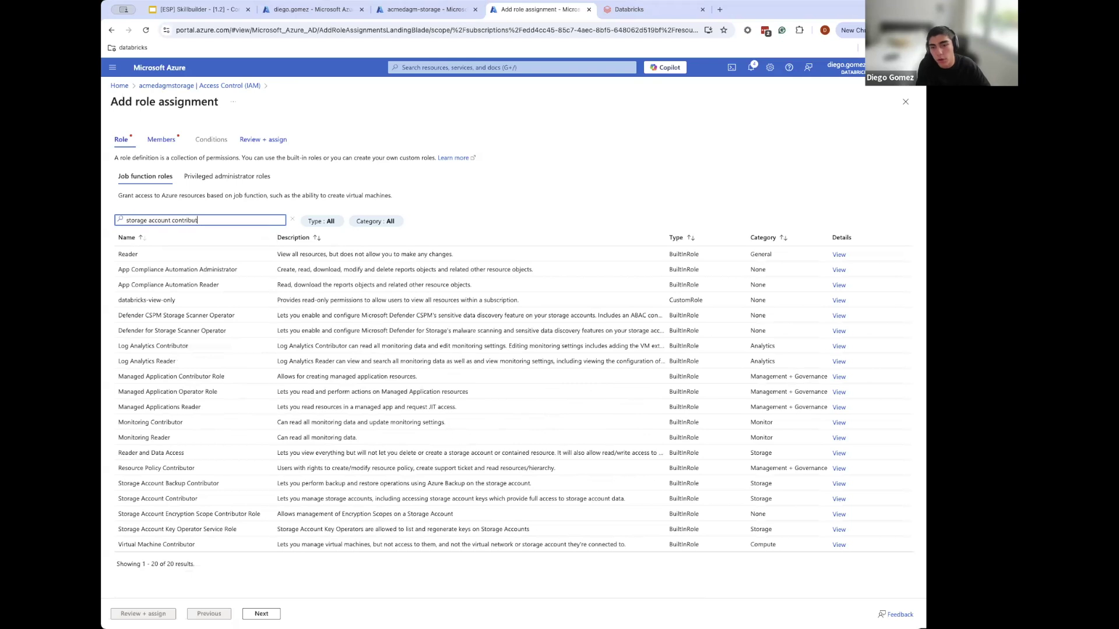
left_click(201, 328)
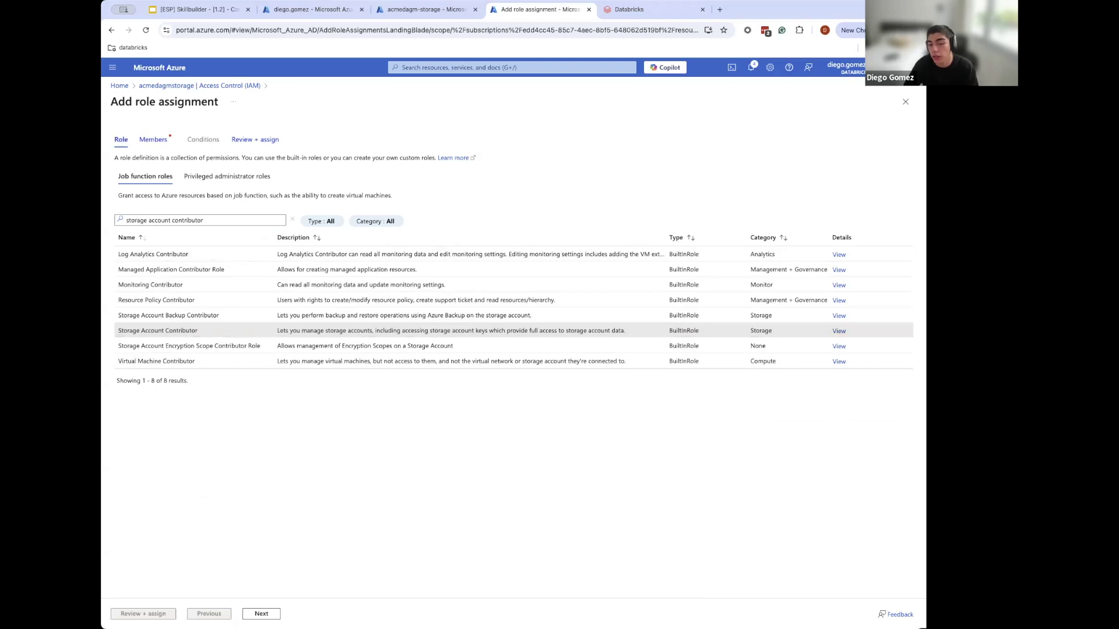
left_click(262, 613)
Step: Make acmedagm-storage the only member, dropping new-sat-az-dev-access-connector, and create the assignment
left_click(200, 242)
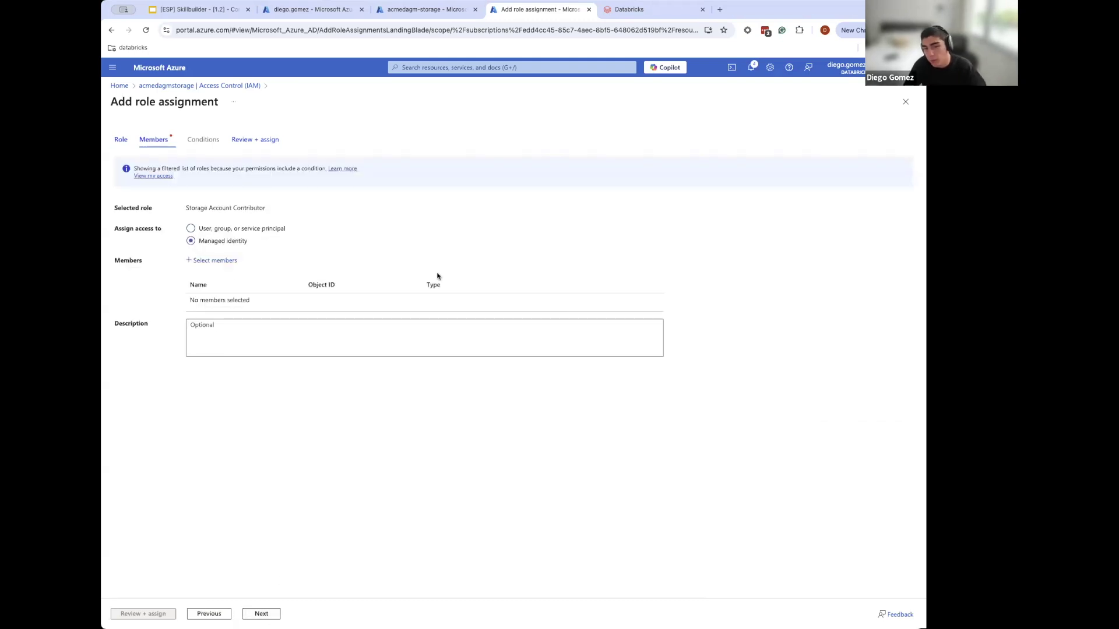
left_click(211, 260)
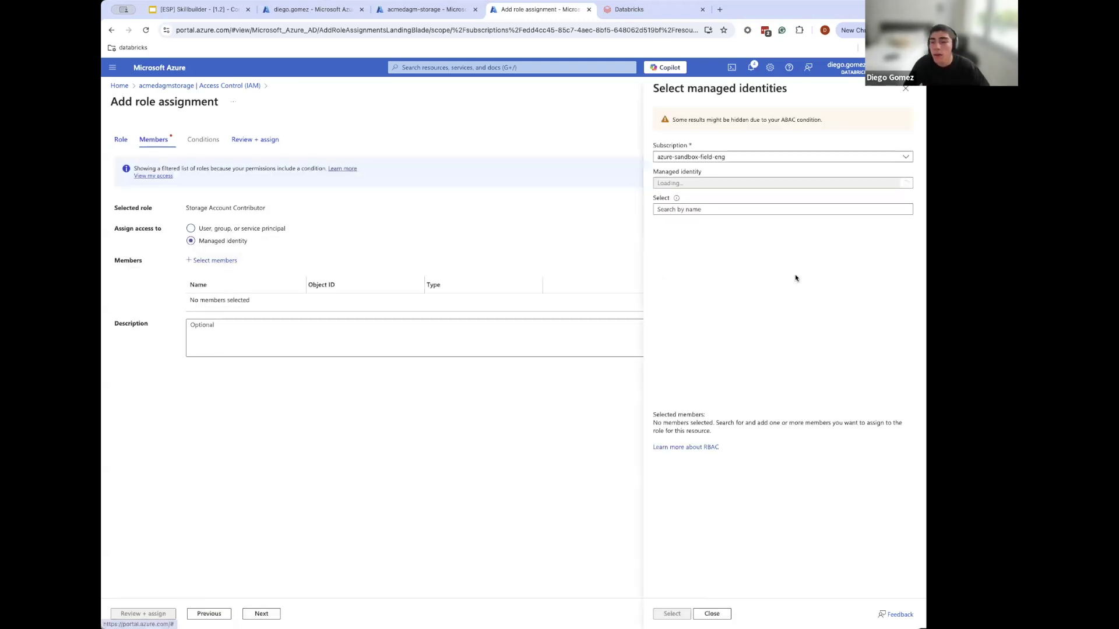
left_click(690, 184)
left_click(697, 260)
left_click(688, 209)
left_click(670, 257)
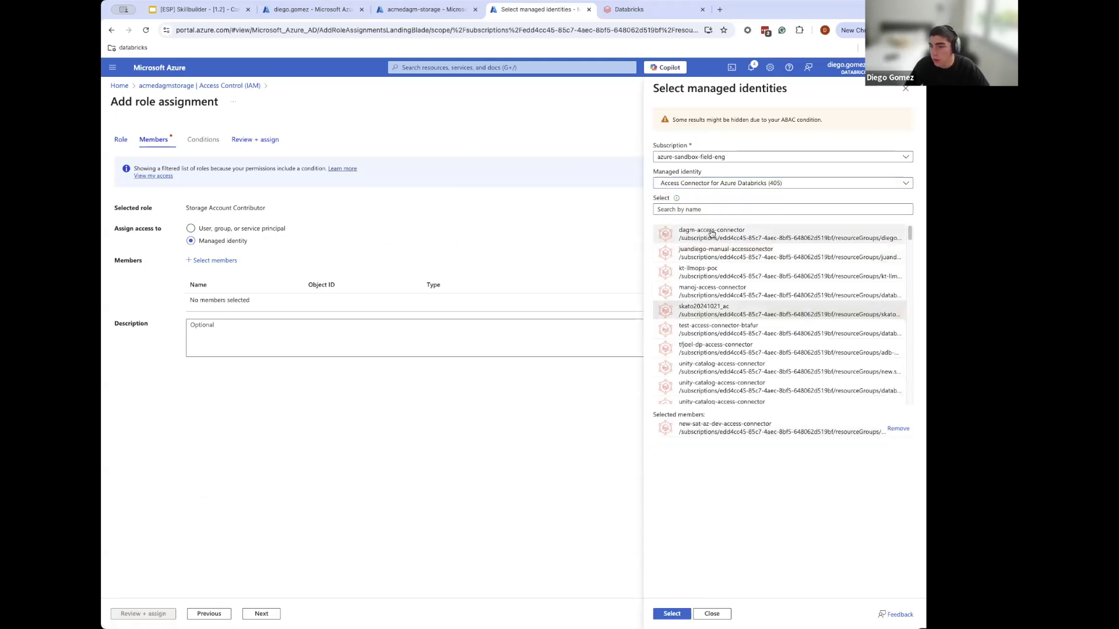
left_click(688, 209)
type("acme")
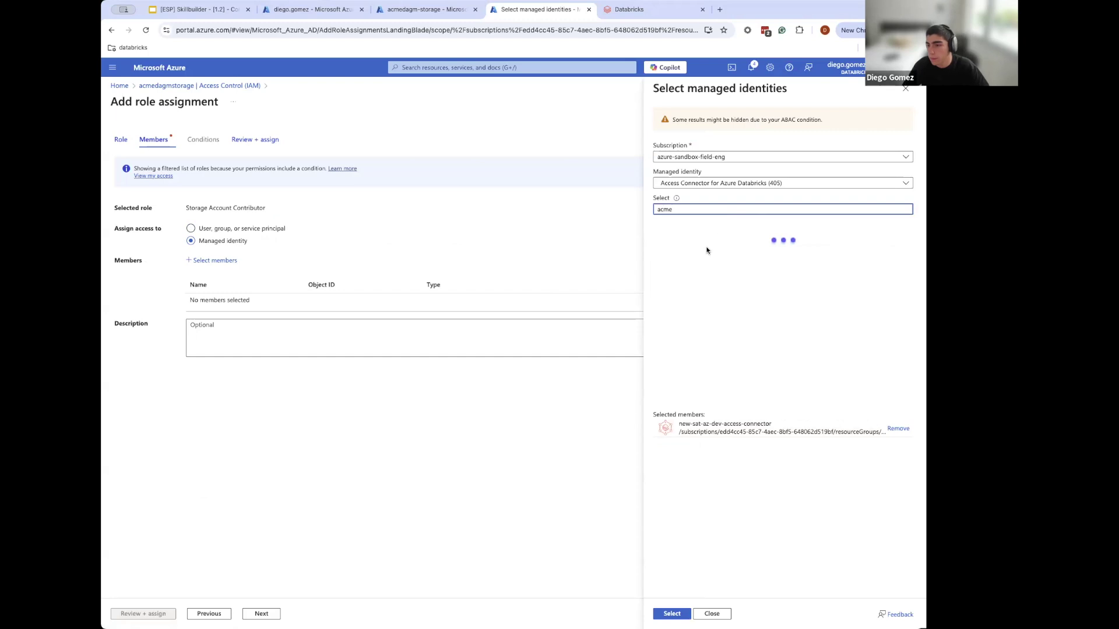
left_click(708, 236)
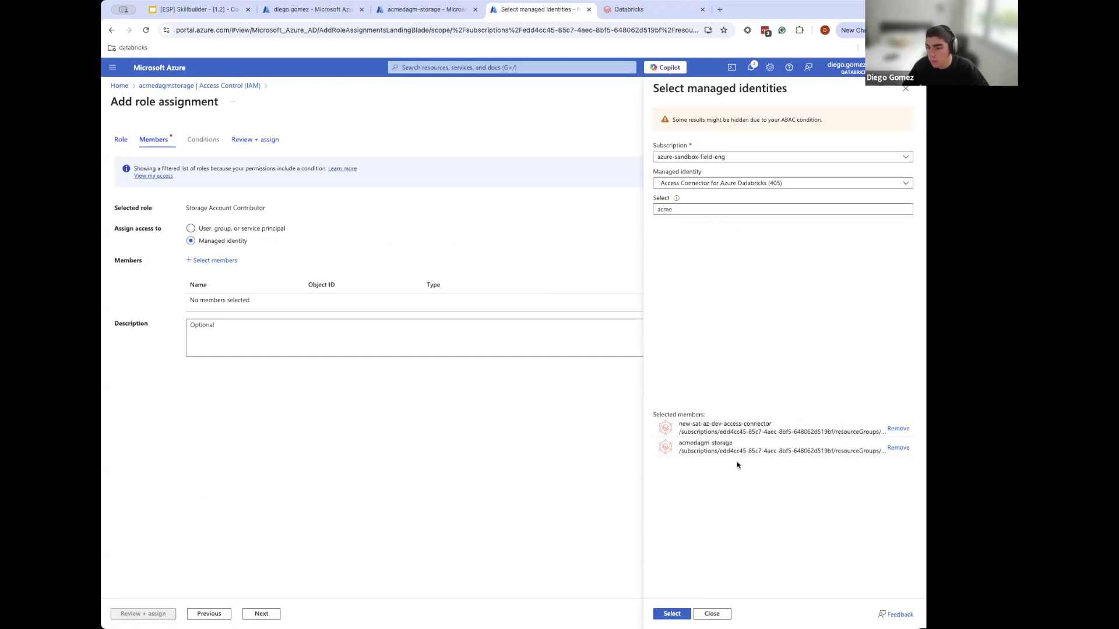
left_click(898, 429)
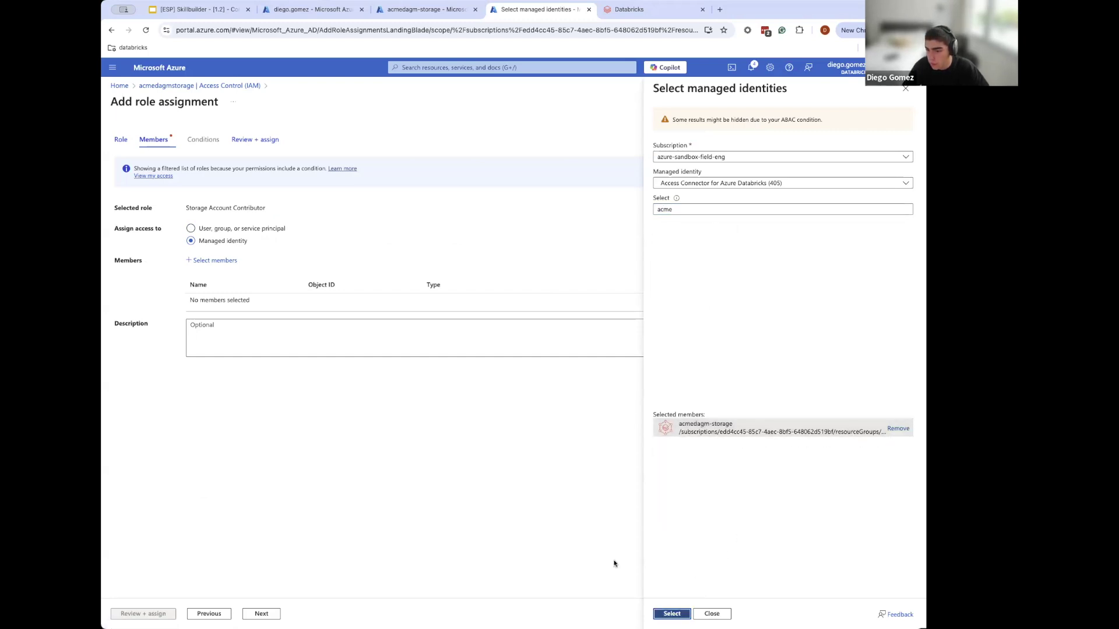
left_click(672, 614)
left_click(156, 616)
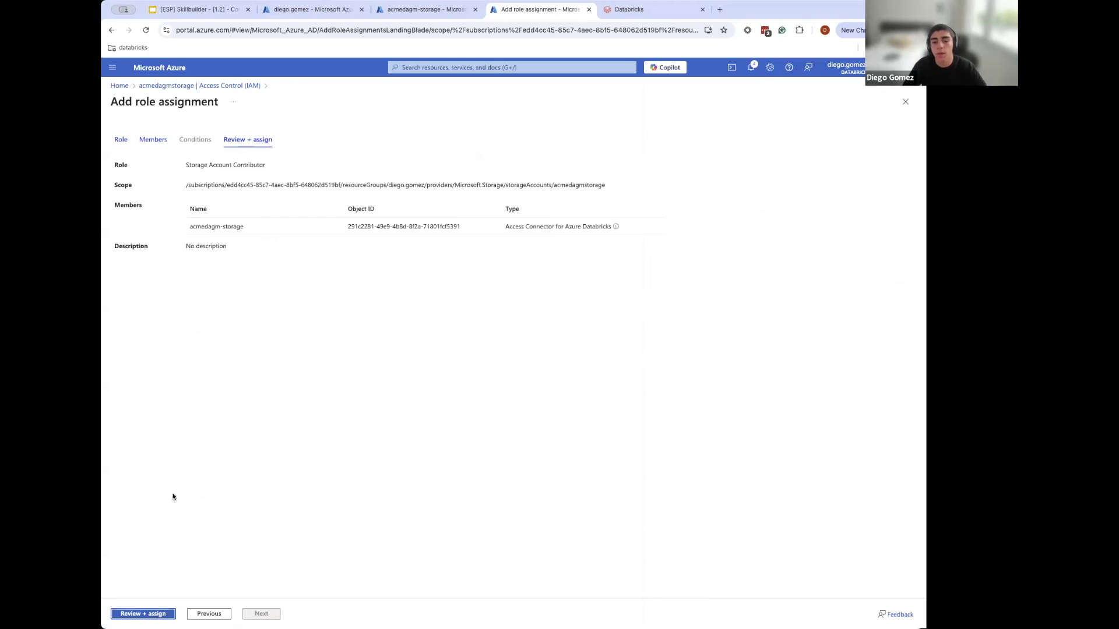
left_click(144, 615)
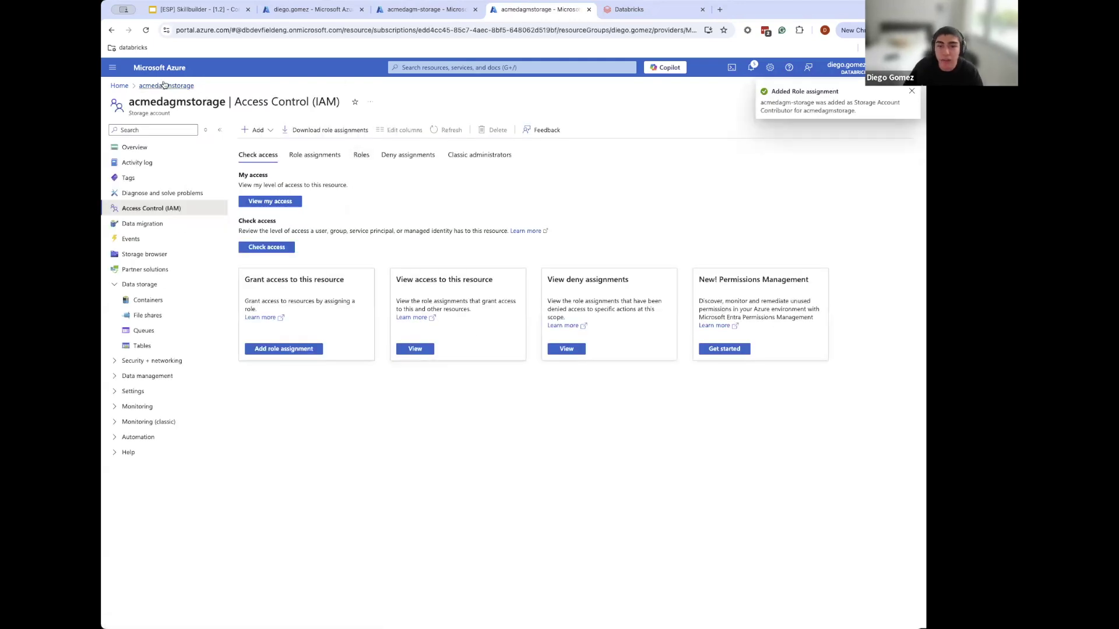
Step: Go to the resource group's Access control (IAM) and start an Add role assignment
left_click(425, 10)
left_click(262, 9)
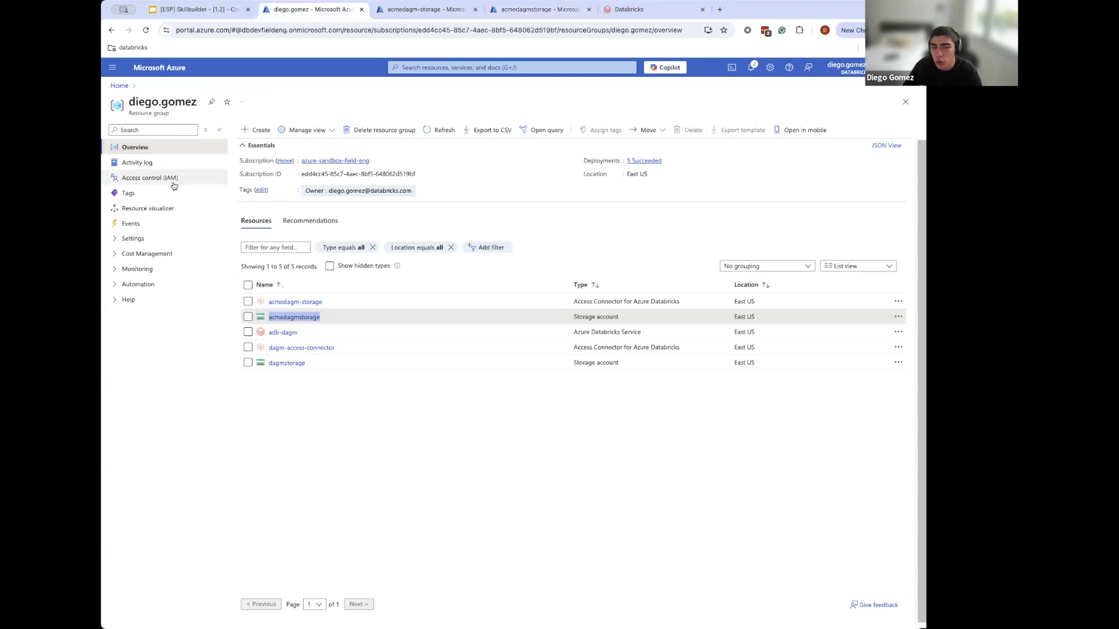
left_click_drag(135, 103, 192, 114)
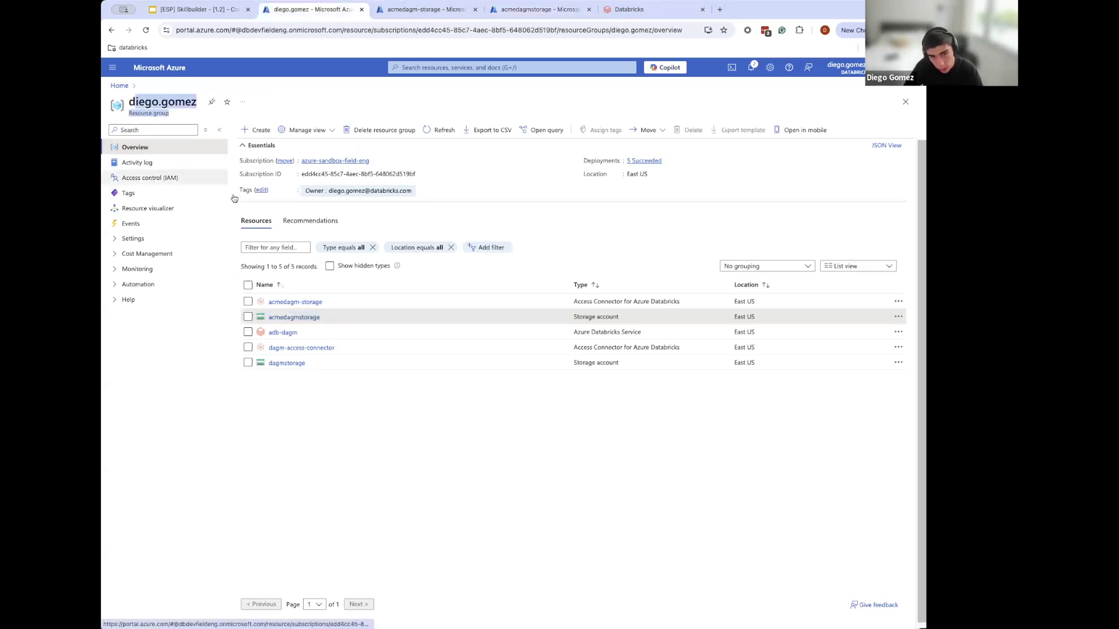
left_click(149, 178)
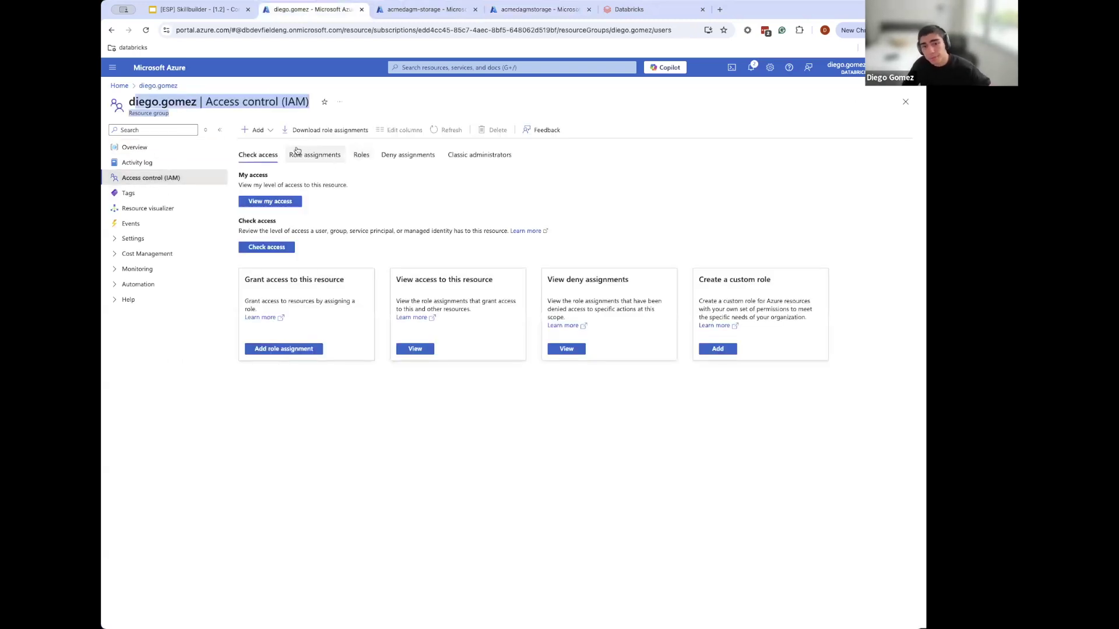
left_click(303, 155)
left_click(264, 131)
left_click(275, 146)
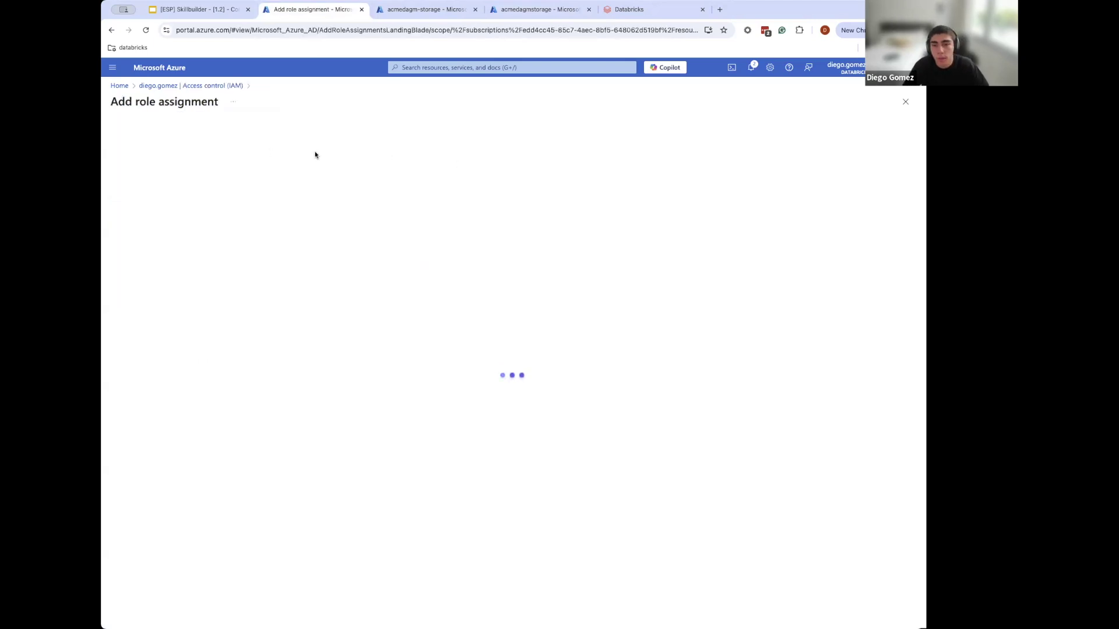
Step: Search 'EventG' and select the EventGrid EventSubscription Contributor role
left_click(164, 220)
type("E")
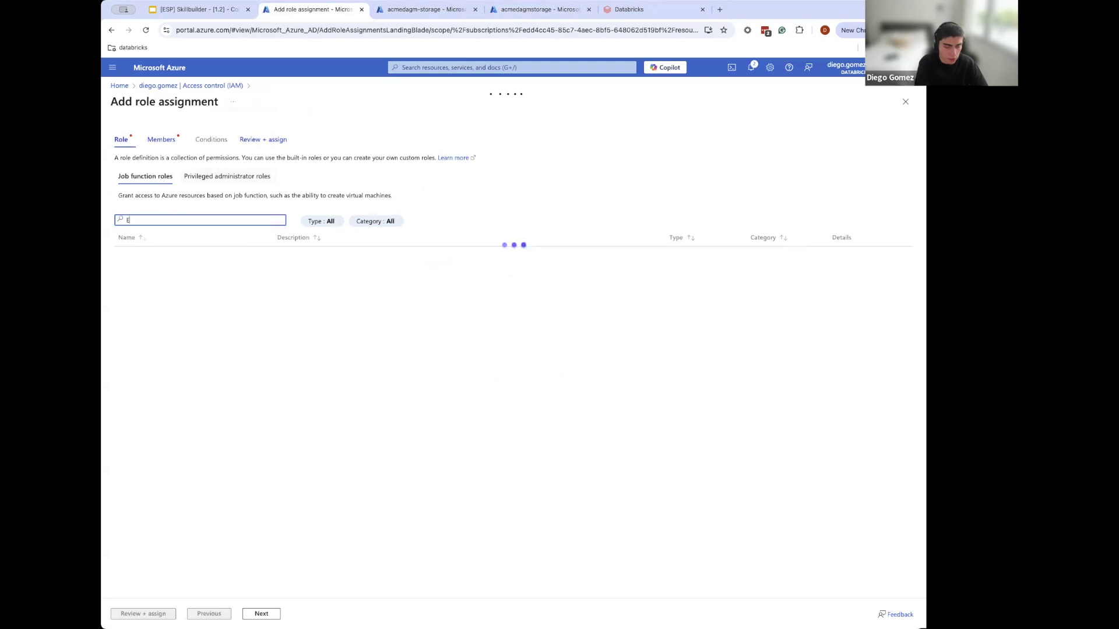
scroll(267, 445, "down", 7)
scroll(395, 462, "down", 8)
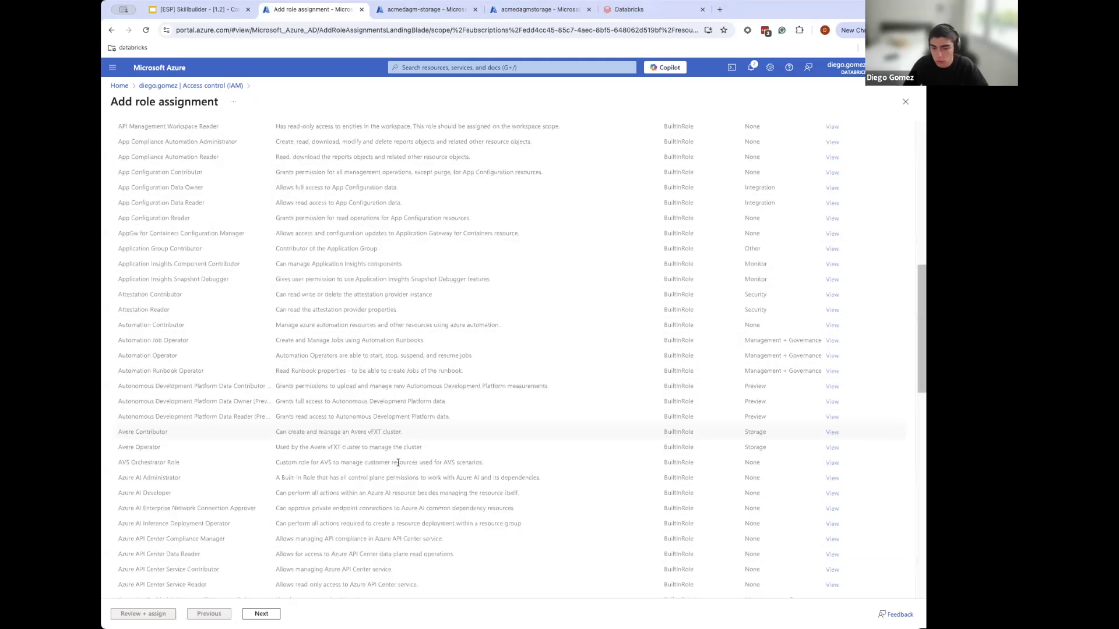
scroll(500, 535, "down", 5)
left_click(508, 558)
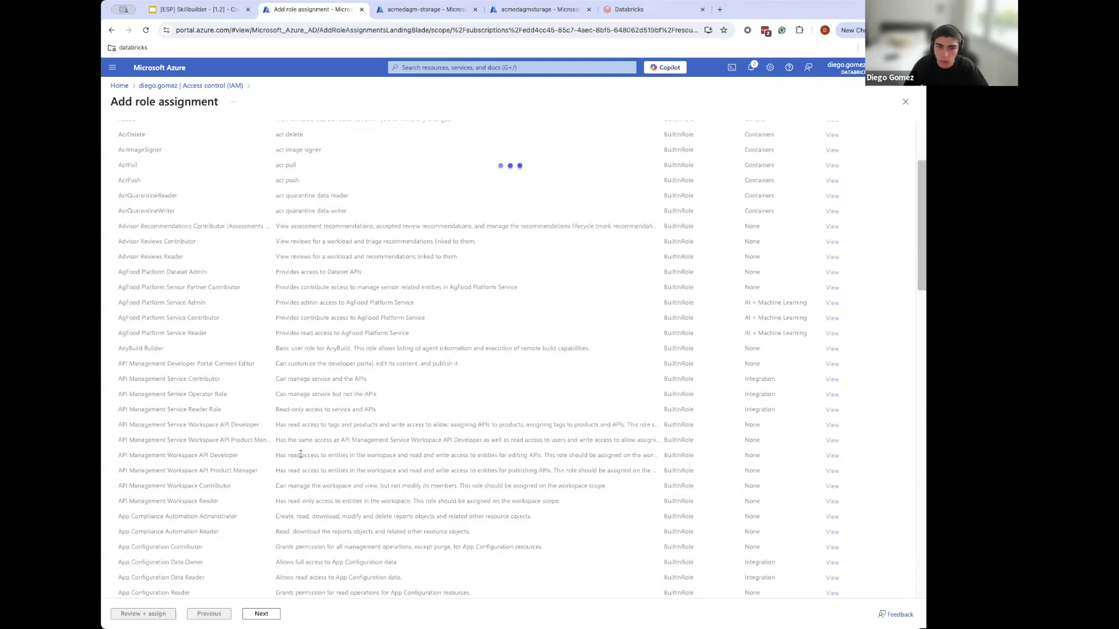
scroll(299, 455, "up", 10)
type("ventGrid")
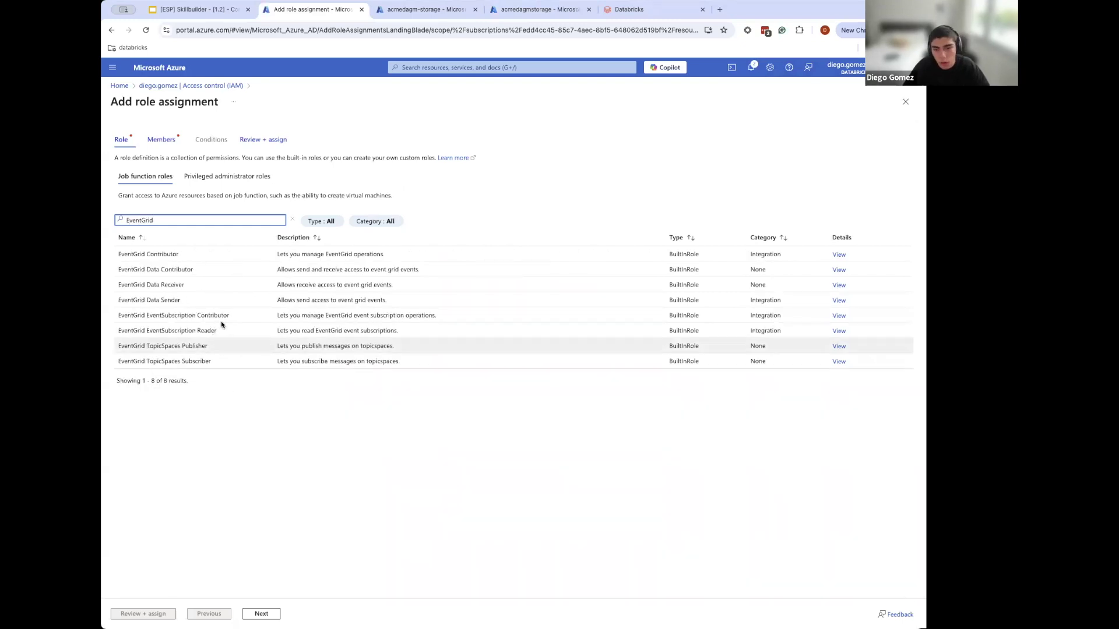
left_click(236, 315)
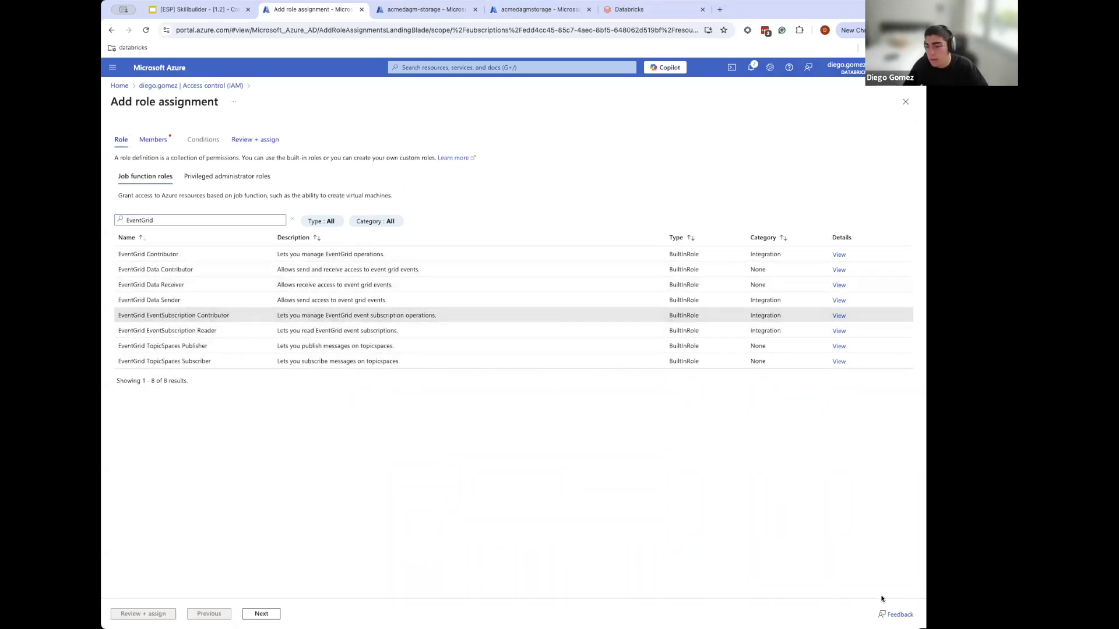
left_click(261, 614)
Step: Add the acmedagm-storage Databricks access connector as member and submit the assignment
left_click(206, 241)
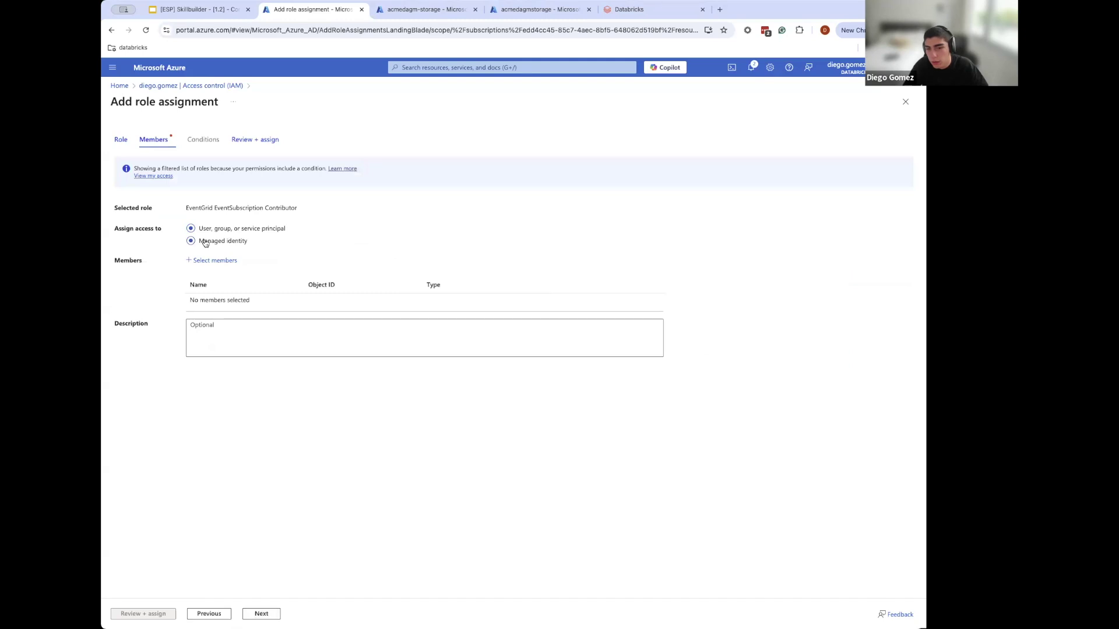
left_click(222, 260)
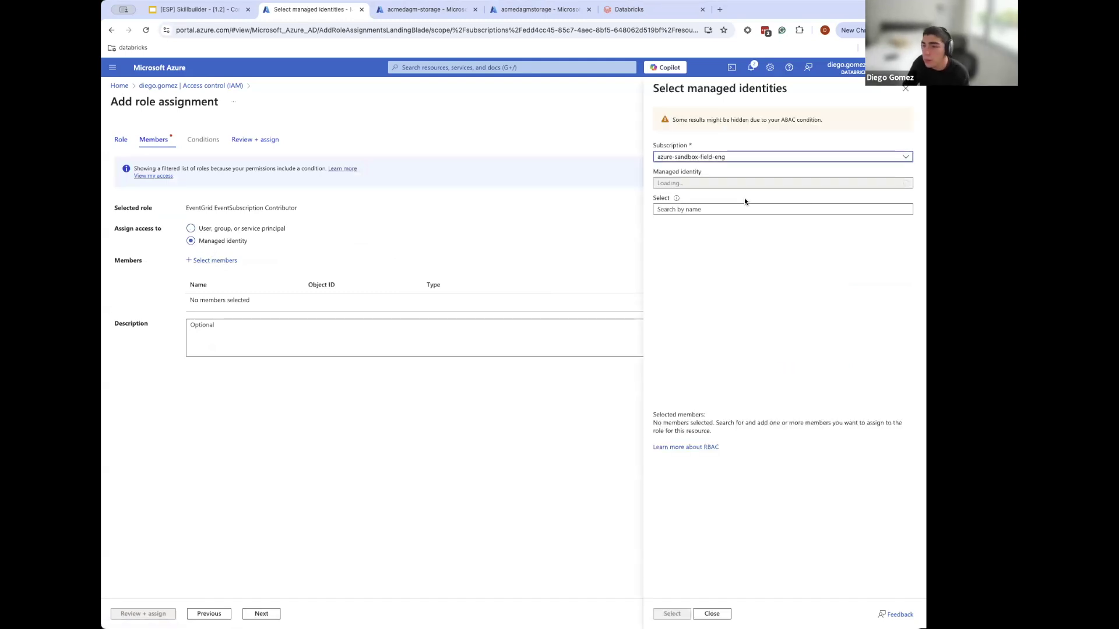
left_click(706, 185)
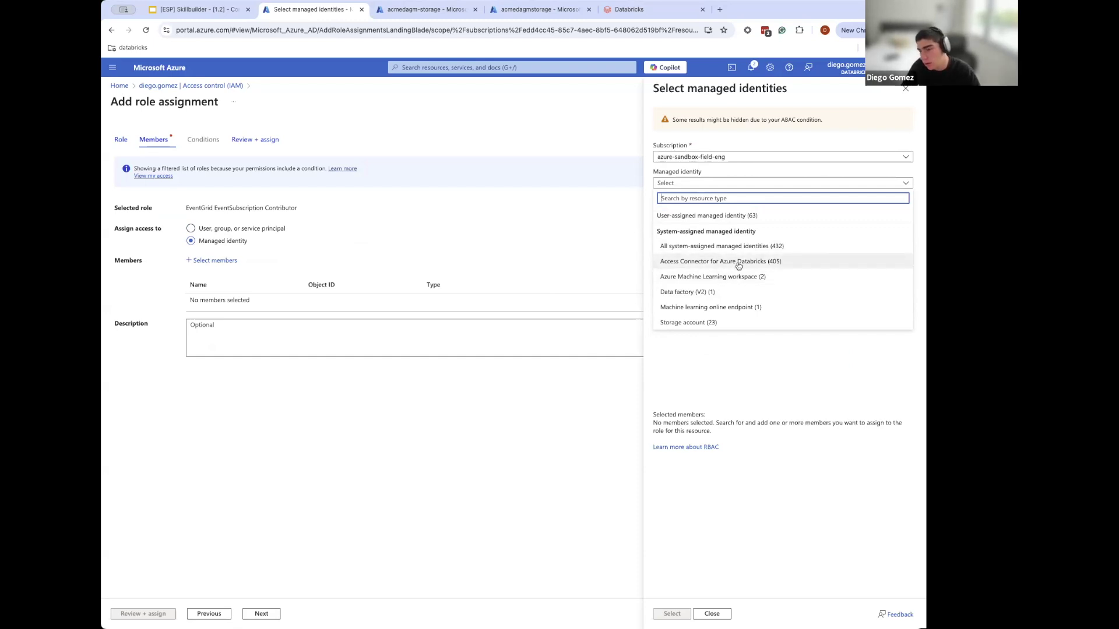
left_click(739, 262)
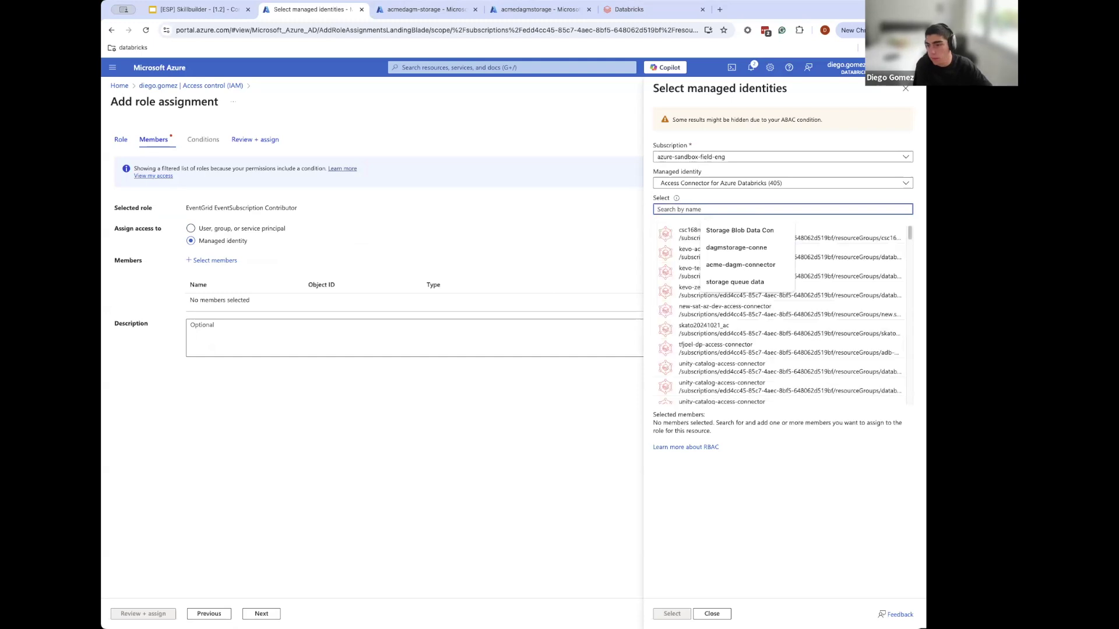
type("acme")
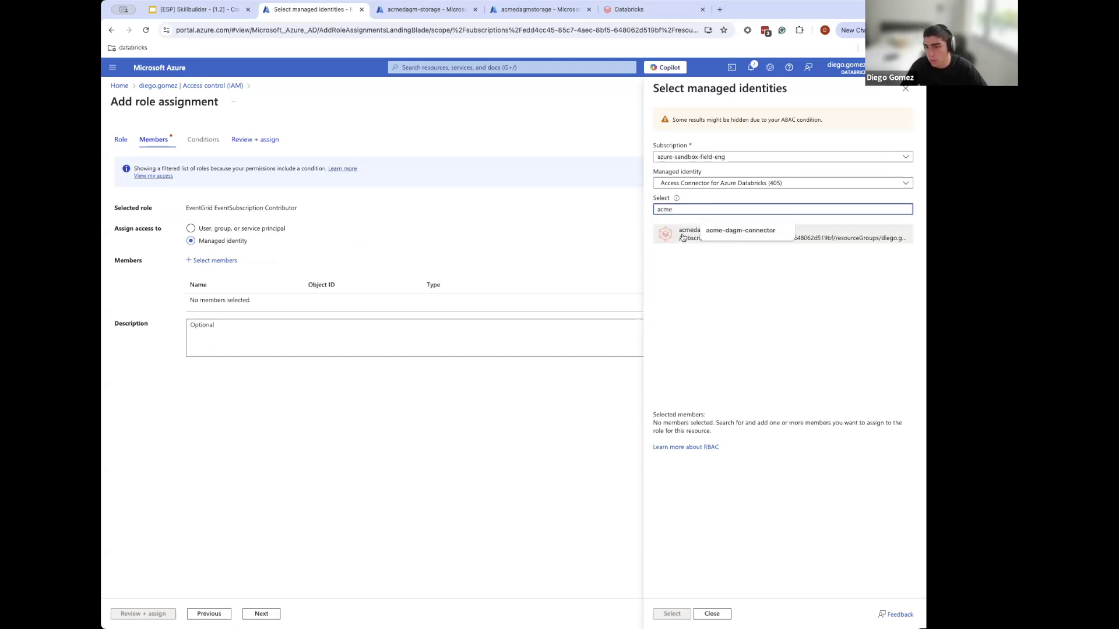
left_click(683, 237)
left_click(677, 614)
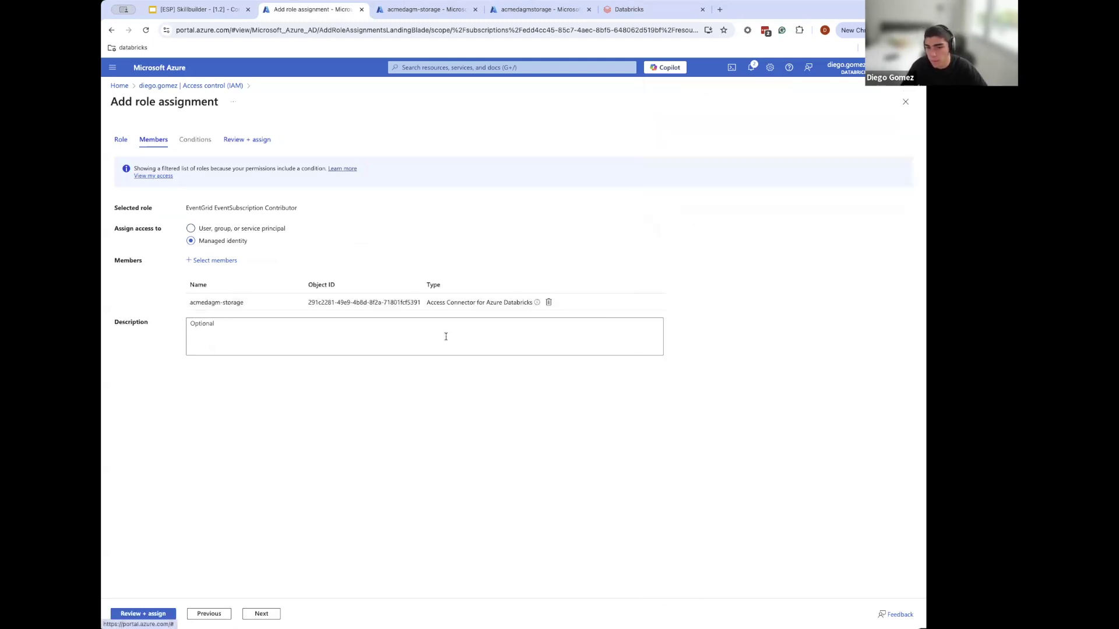
left_click(165, 615)
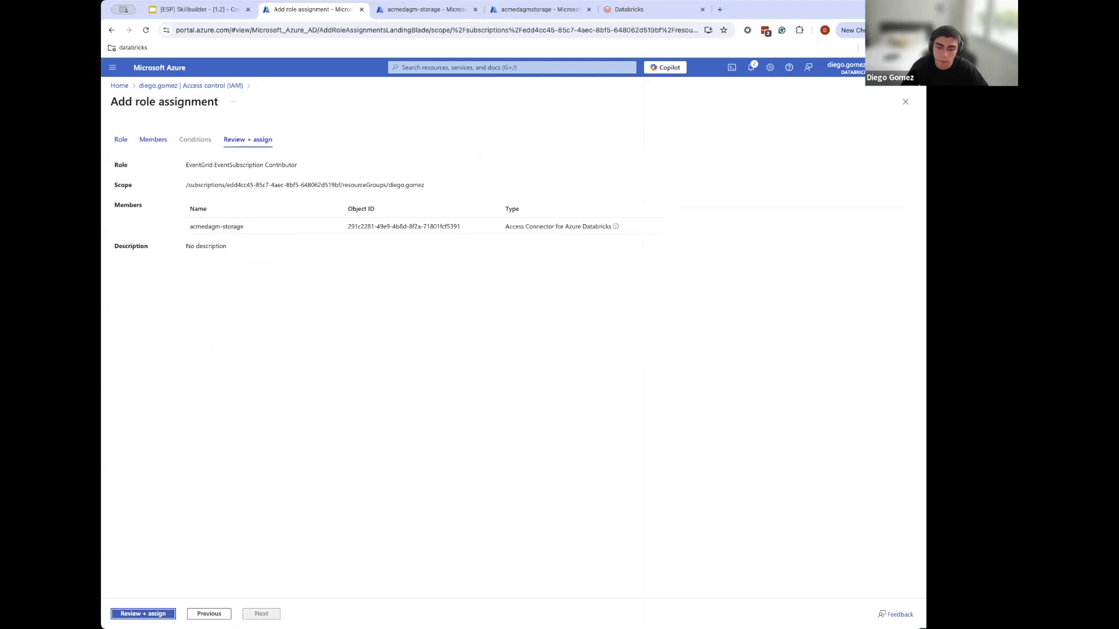
left_click(153, 617)
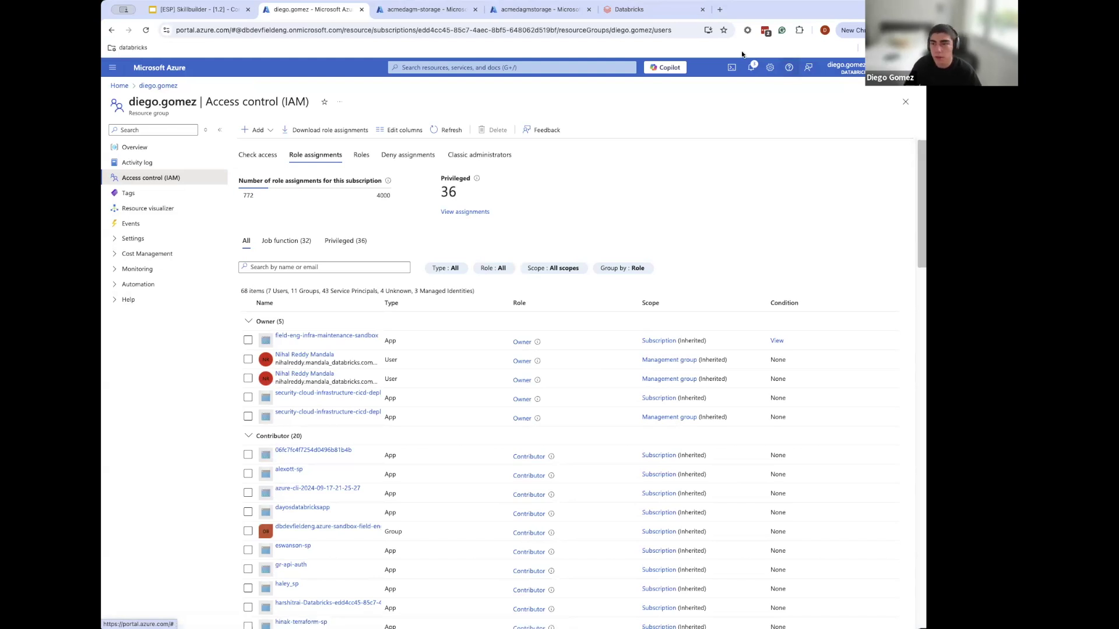
Step: Close the Azure portal browser tabs and return to the Databricks workspace
left_click(532, 15)
key("ctrl+w")
key("ctrl+w")
key("ctrl+w")
left_click(215, 10)
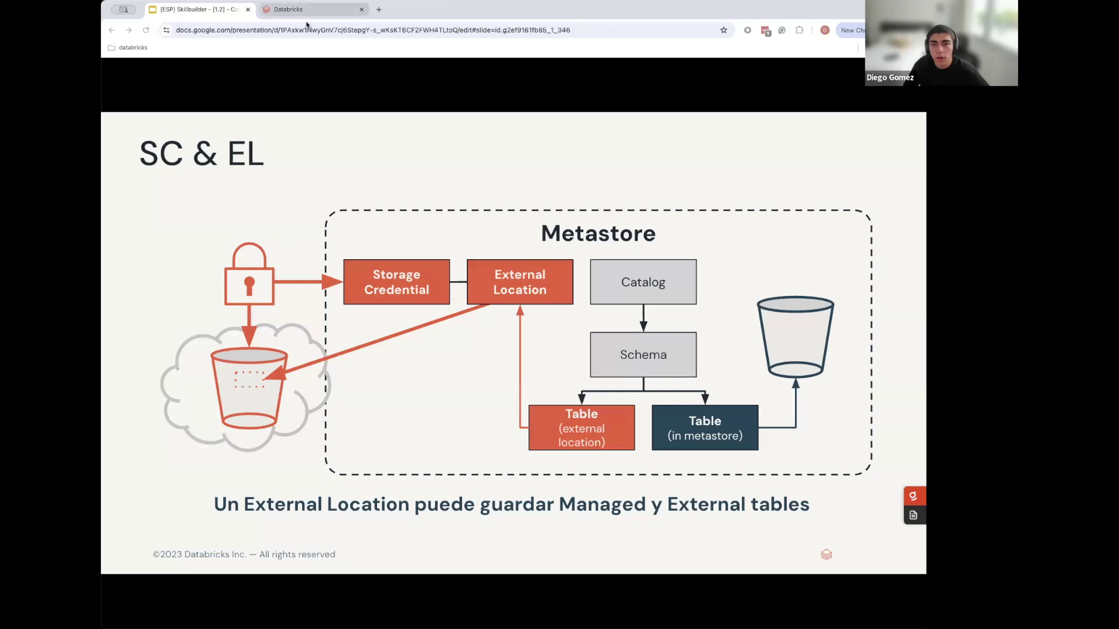
left_click(297, 11)
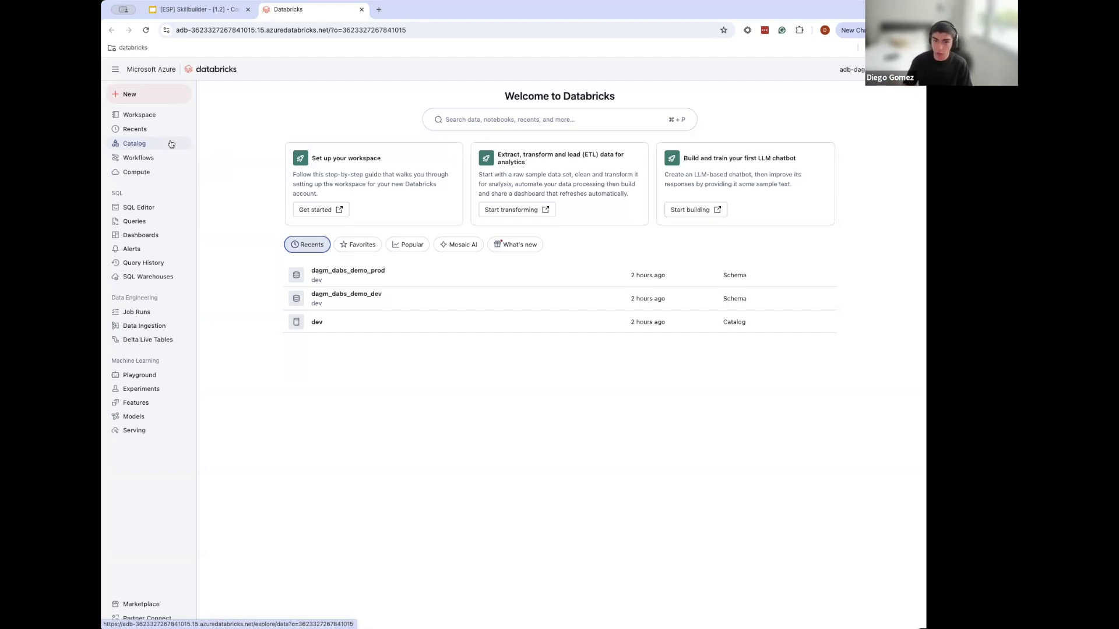
Step: Check the existing storage credential's access connector ID under Catalog > External Data
left_click(171, 144)
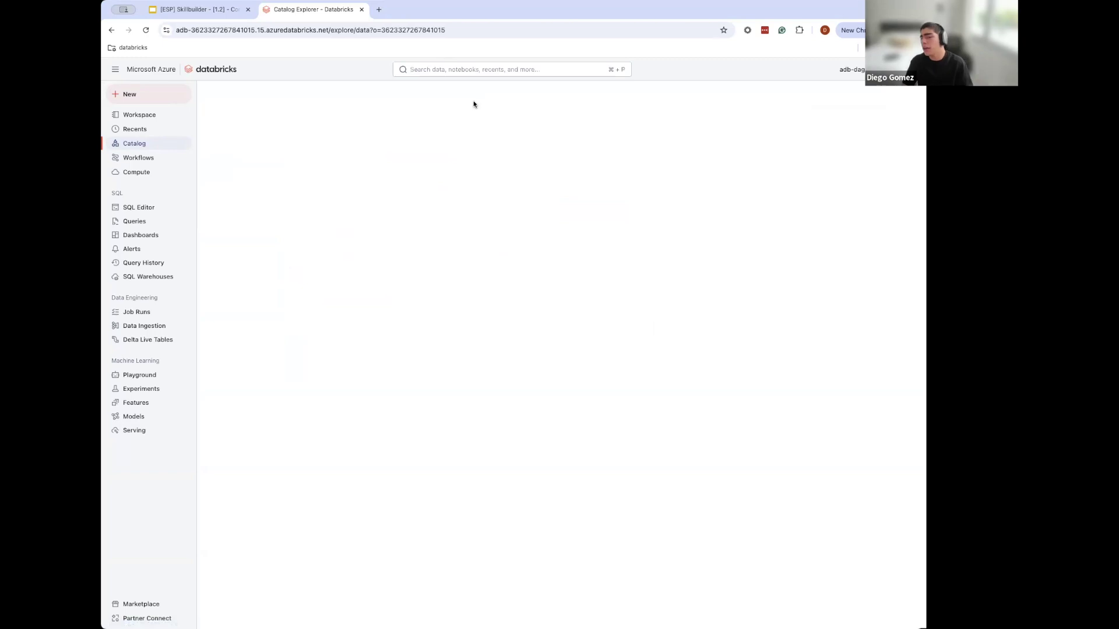
left_click(507, 96)
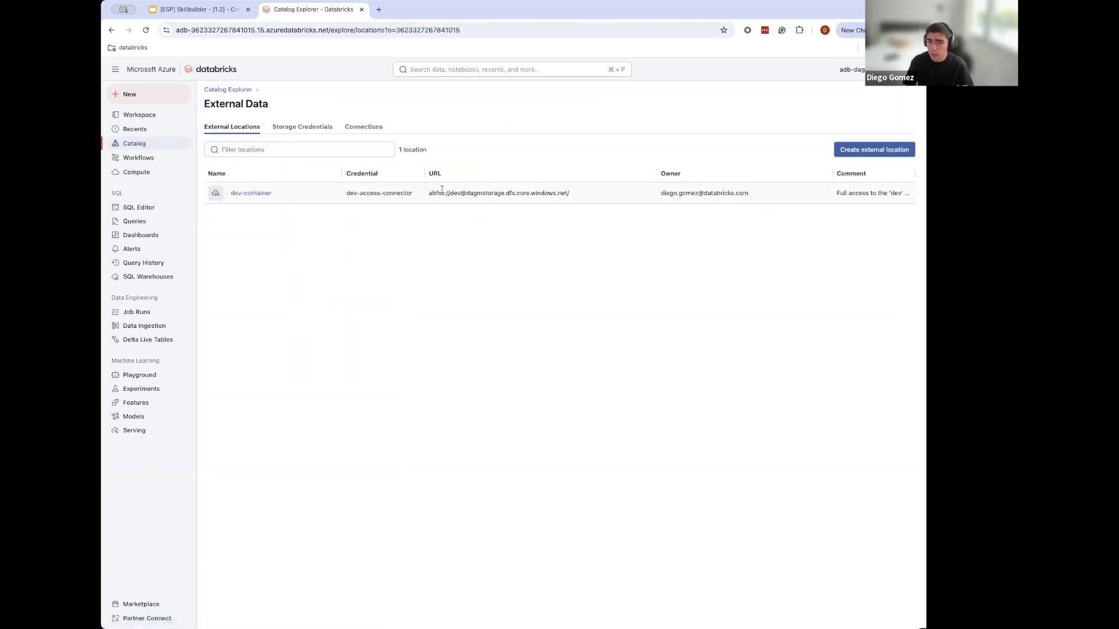
left_click(308, 128)
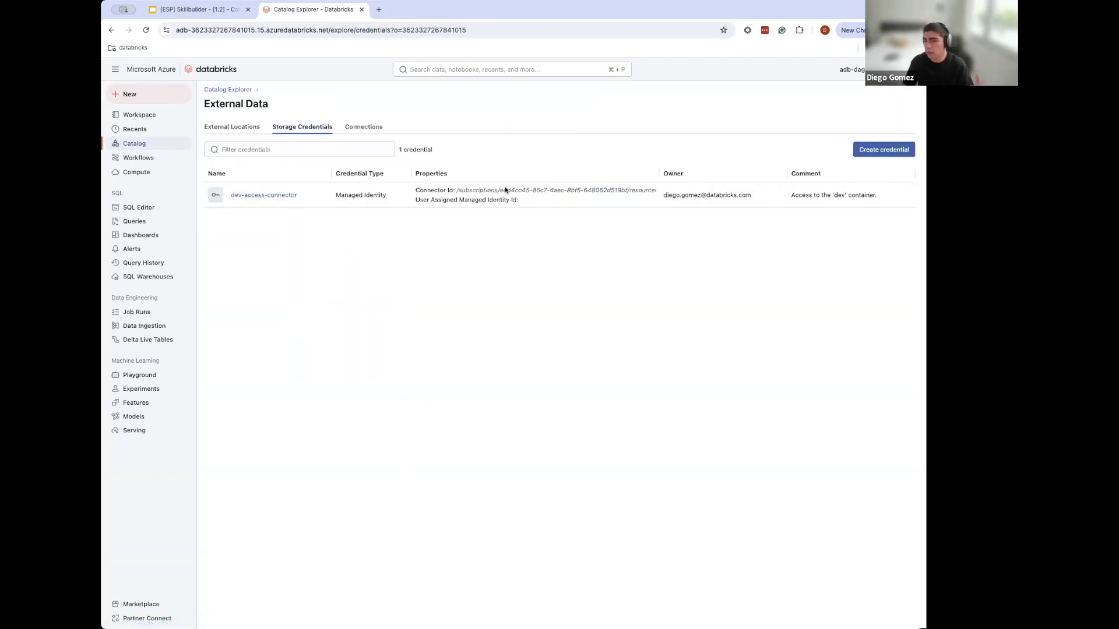
left_click_drag(456, 191, 655, 190)
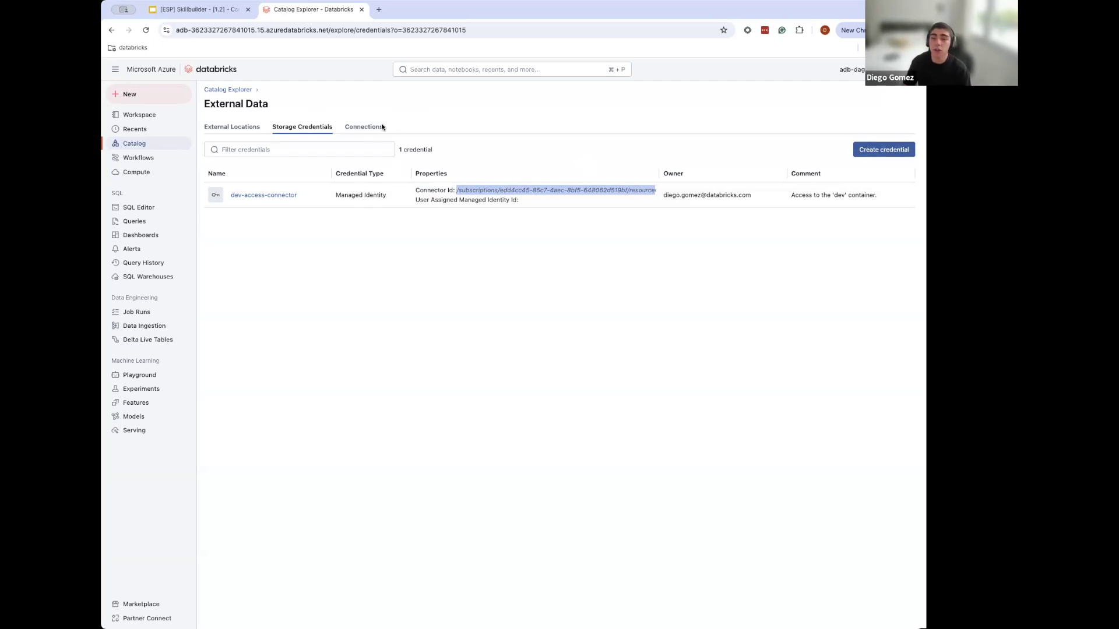
Step: Return to the Storage Credentials list and start creating a new credential
left_click(139, 146)
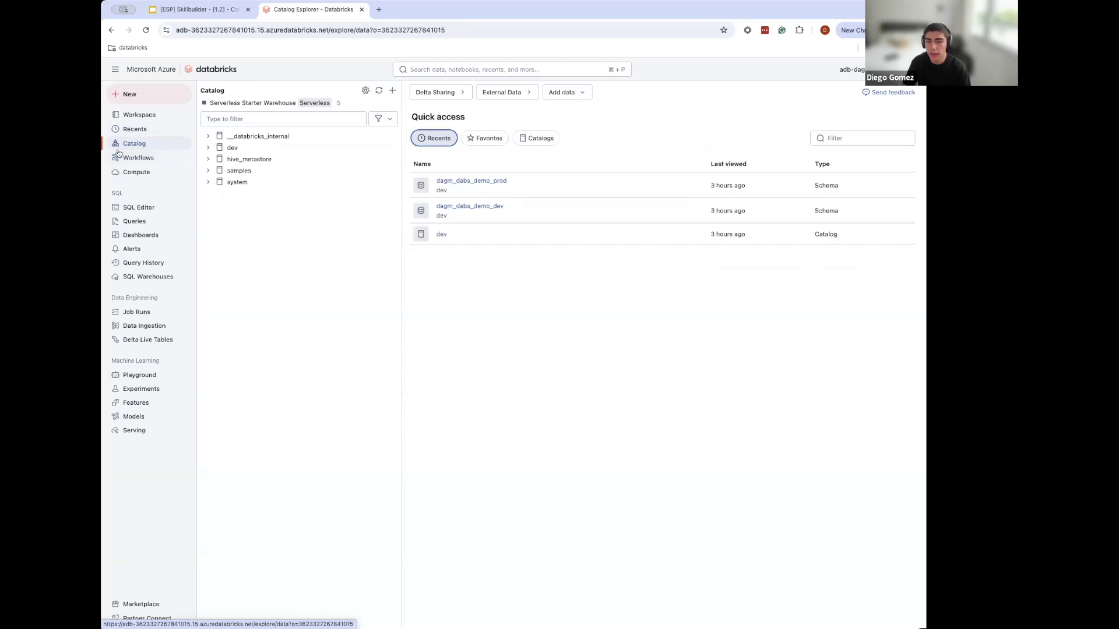
left_click(506, 92)
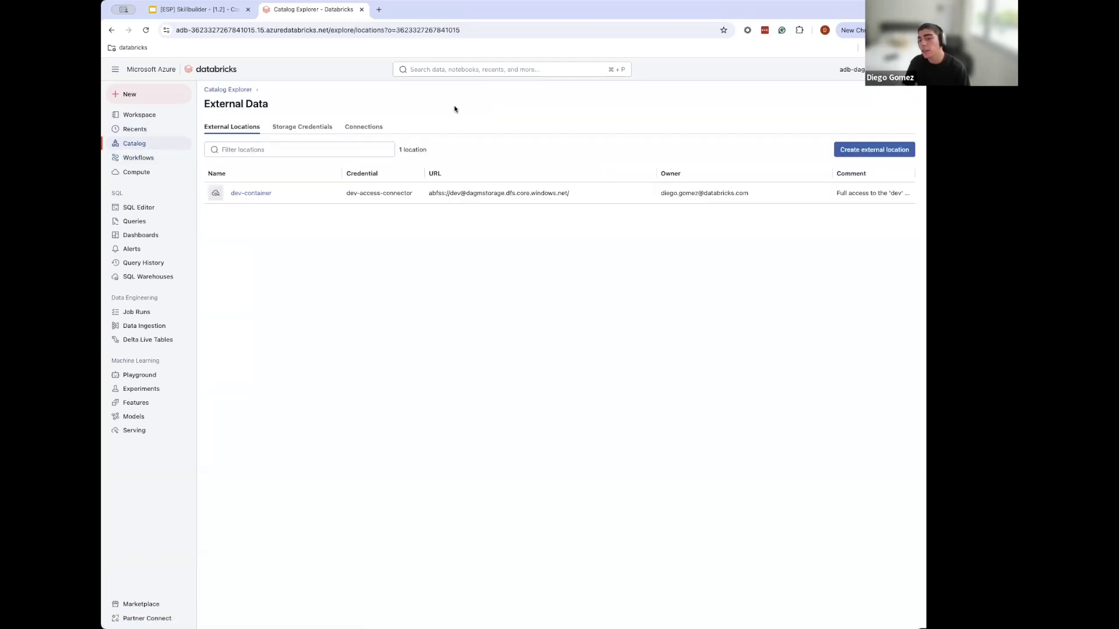
left_click(302, 126)
left_click(883, 149)
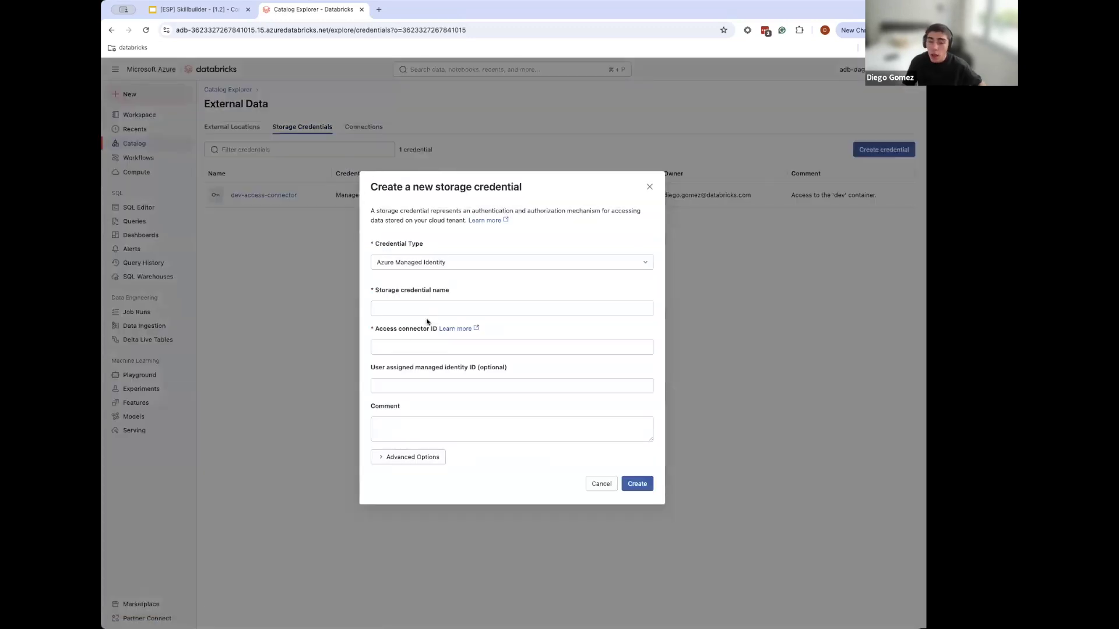
Step: Create the Azure Managed Identity credential 'acmedagm-storage' with the pasted access connector ID
left_click(449, 264)
left_click(525, 285)
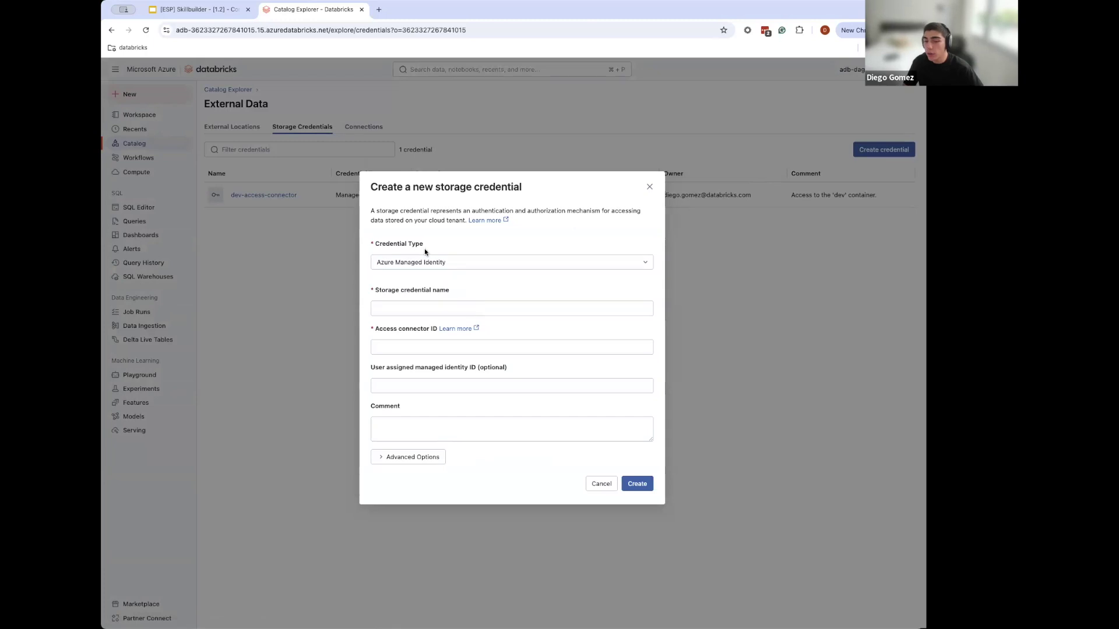
left_click_drag(425, 245, 383, 245)
left_click(436, 265)
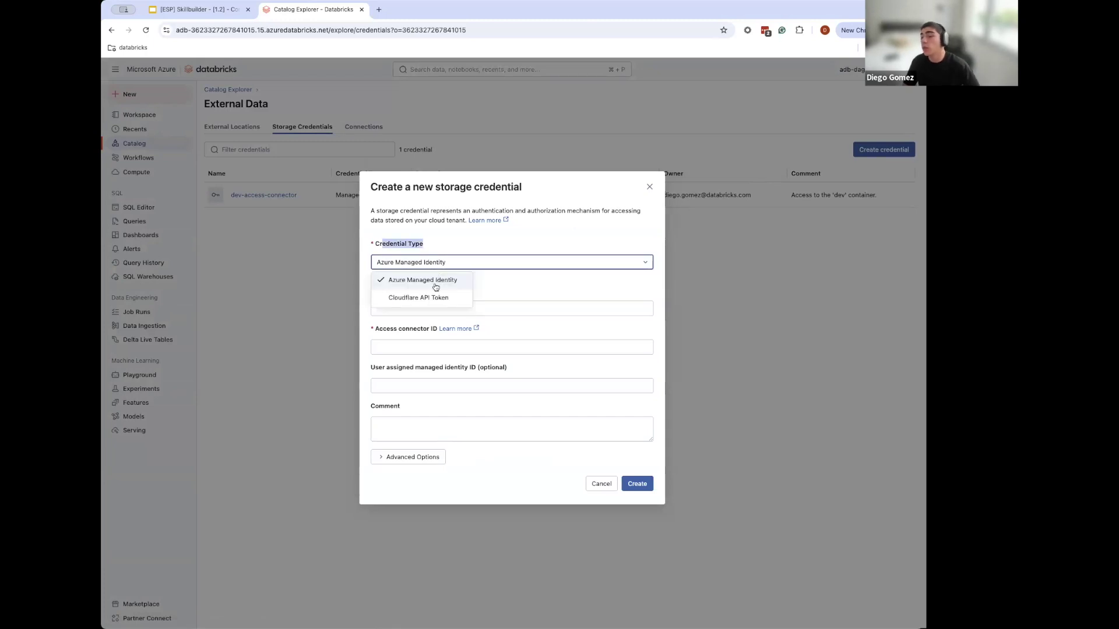
left_click(418, 281)
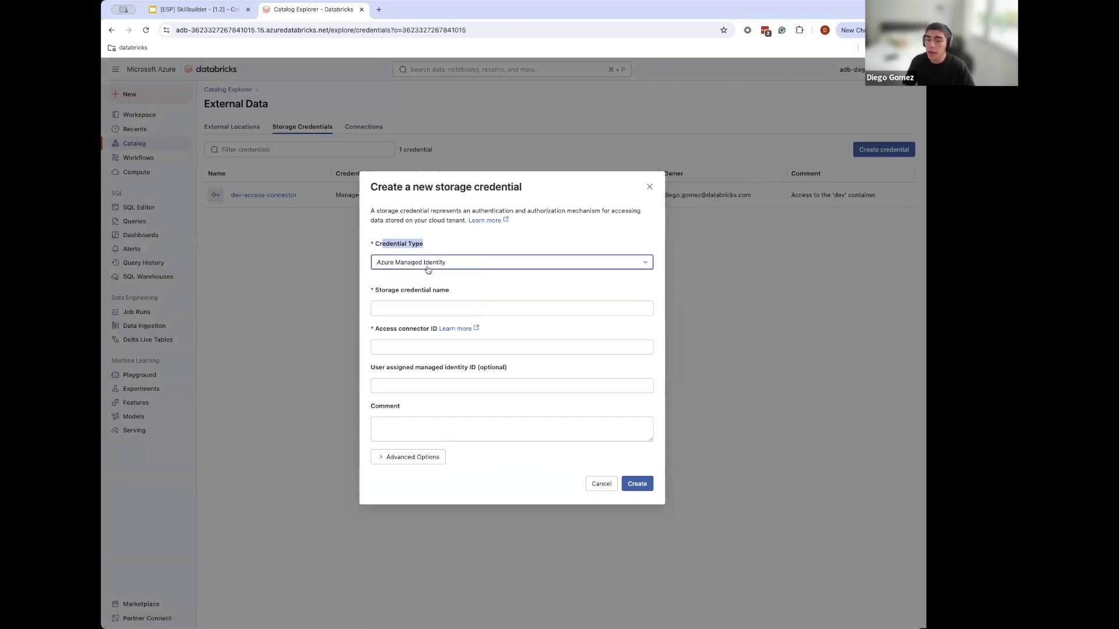
left_click(395, 309)
type("acmedagm-storage")
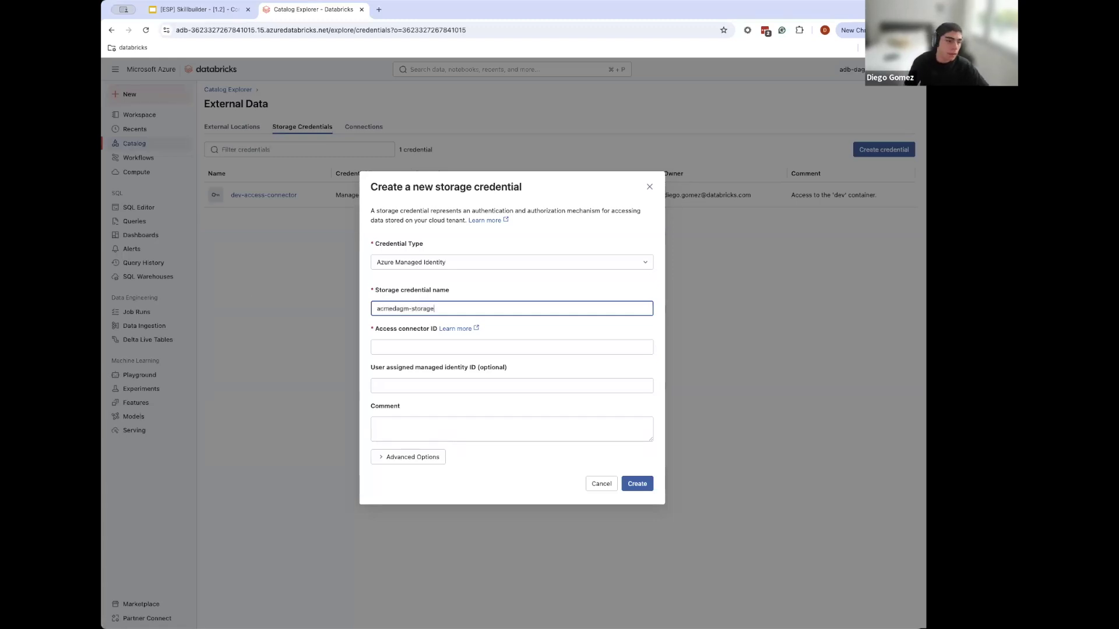
key("super+Tab")
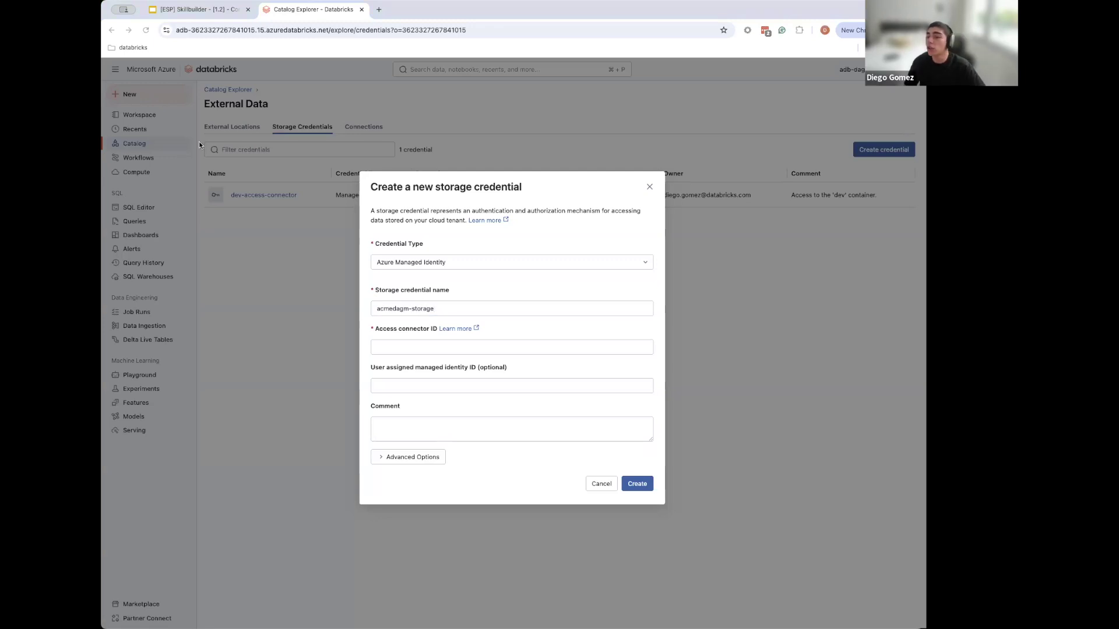
left_click(429, 350)
key("ctrl+v")
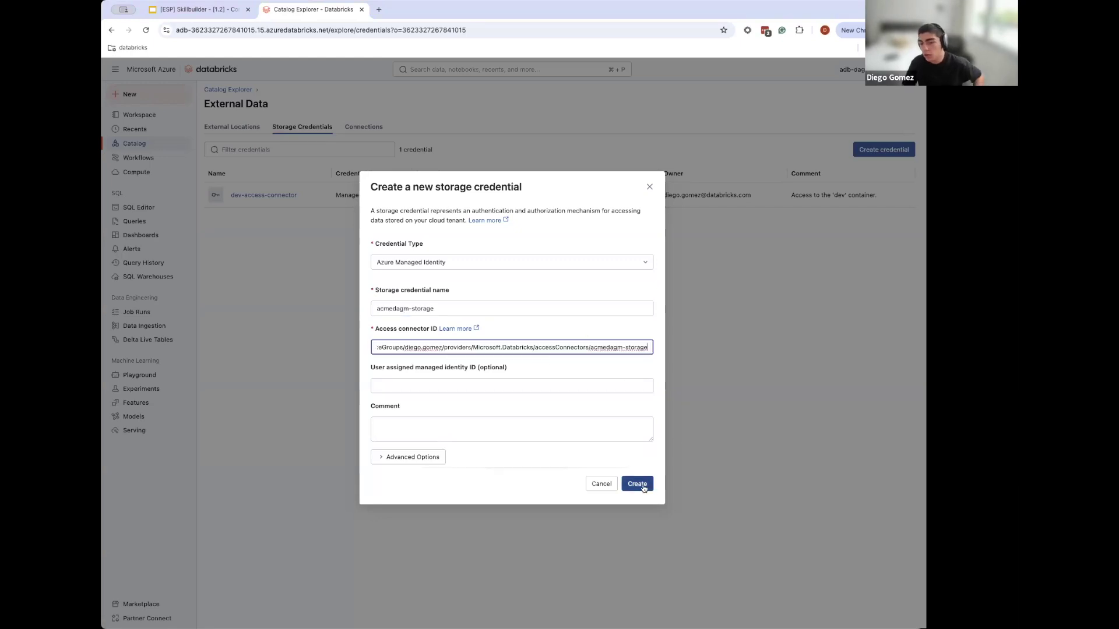
left_click(642, 488)
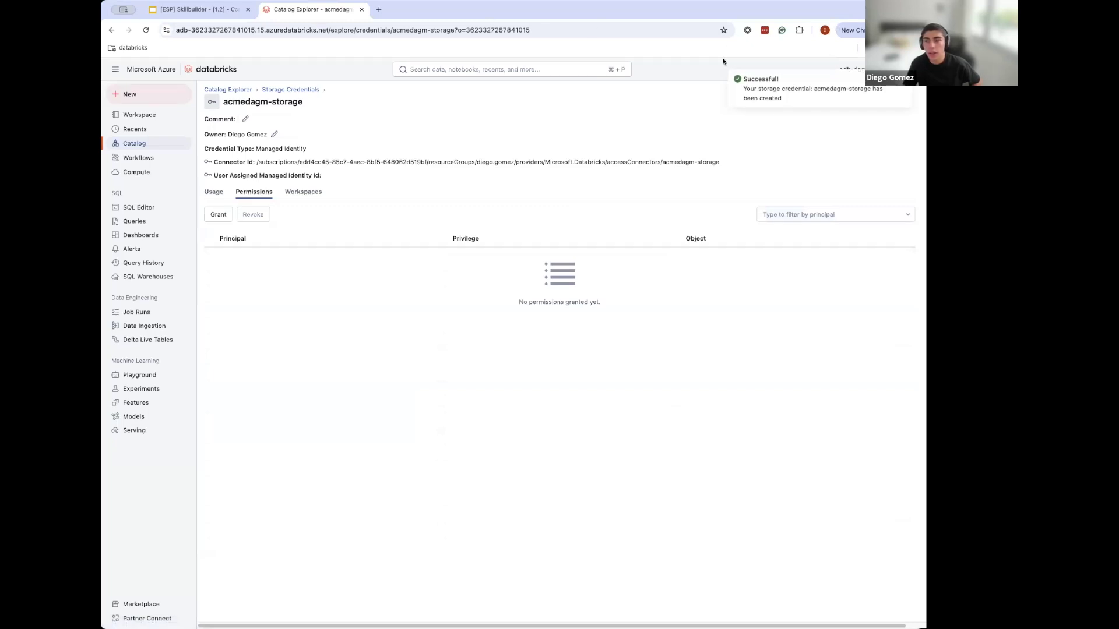
Step: Leave the acmedagm-storage details and return to the storage credentials list, now showing two credentials
left_click(908, 101)
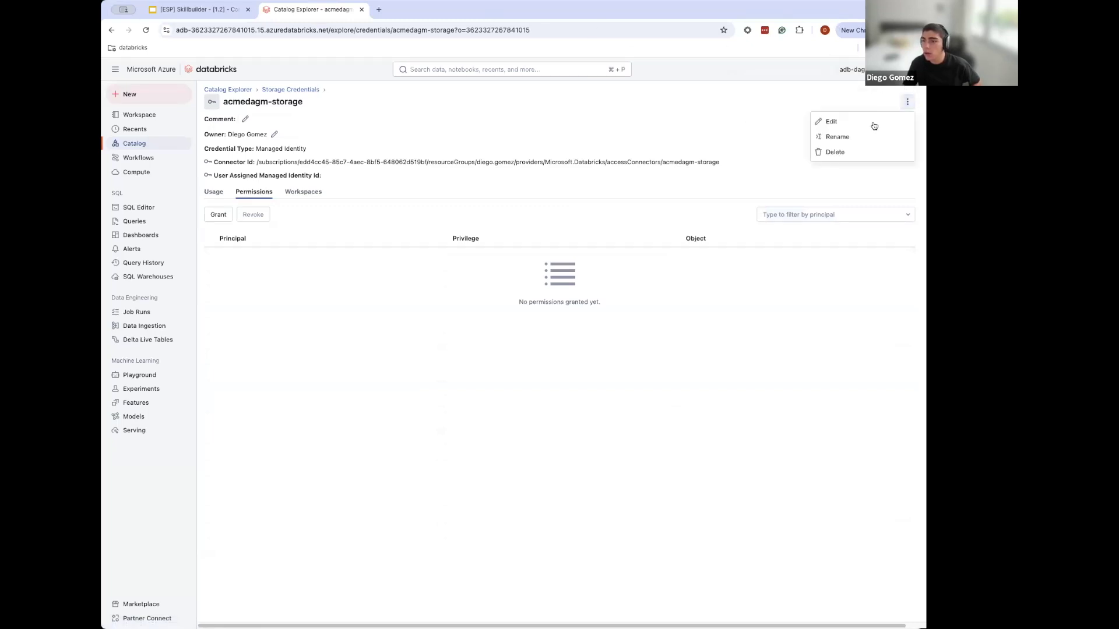
left_click(307, 99)
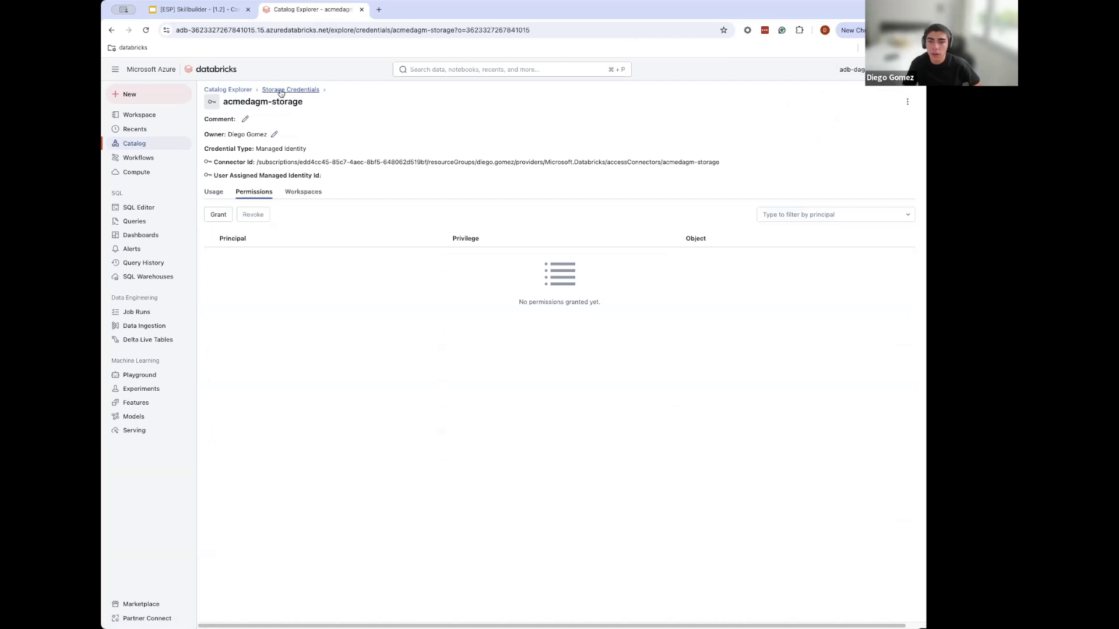
left_click(280, 89)
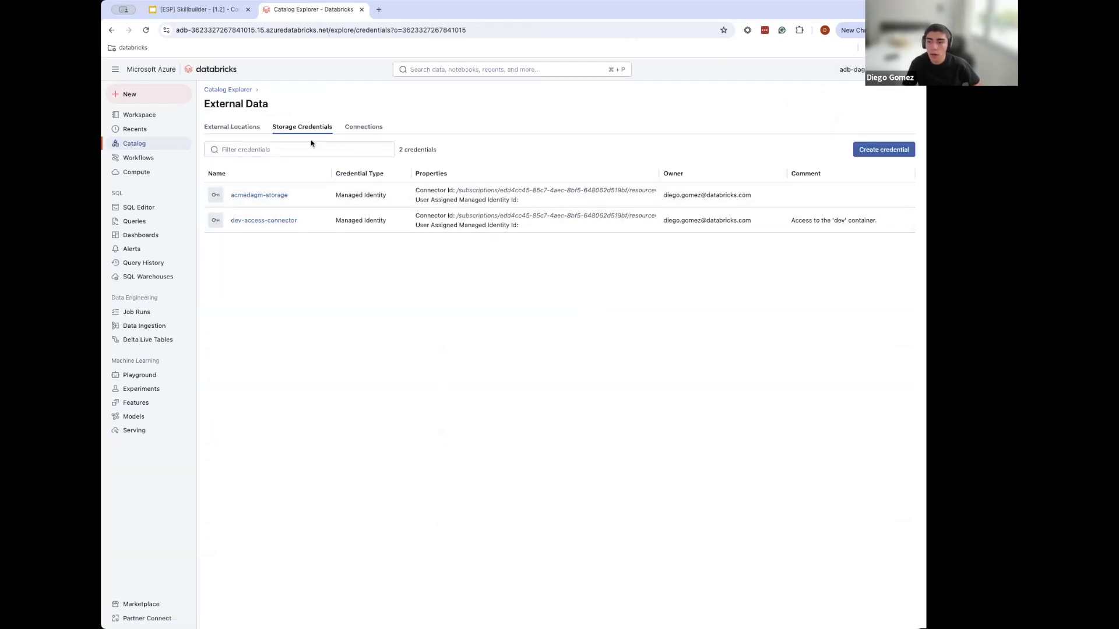
Step: Open a new external location form, cancel it, and return to the external locations list
left_click(236, 133)
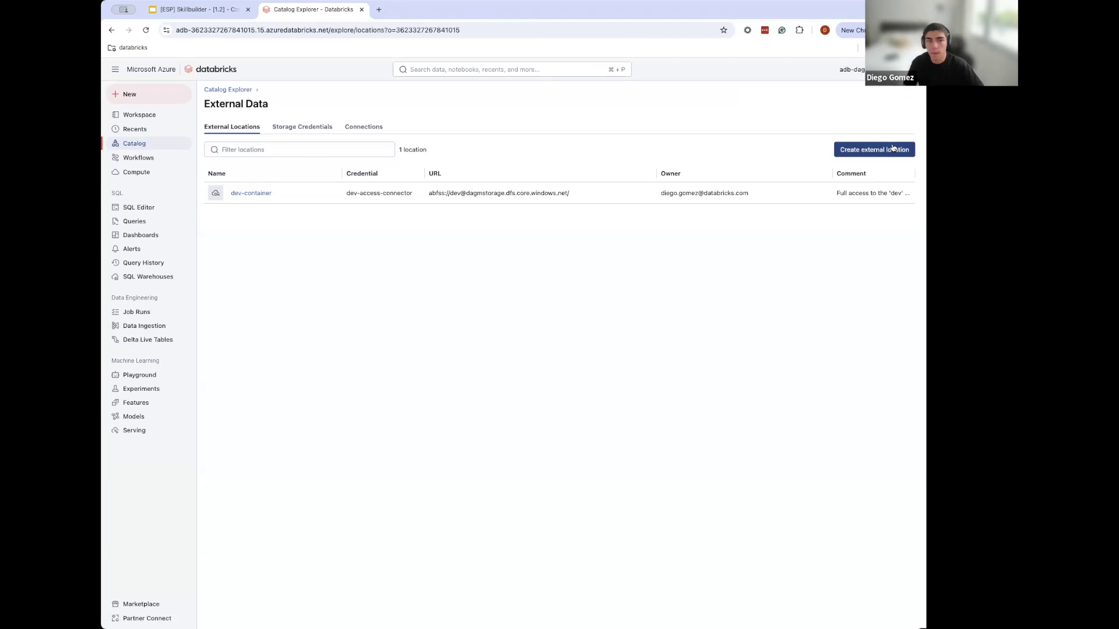
left_click(874, 150)
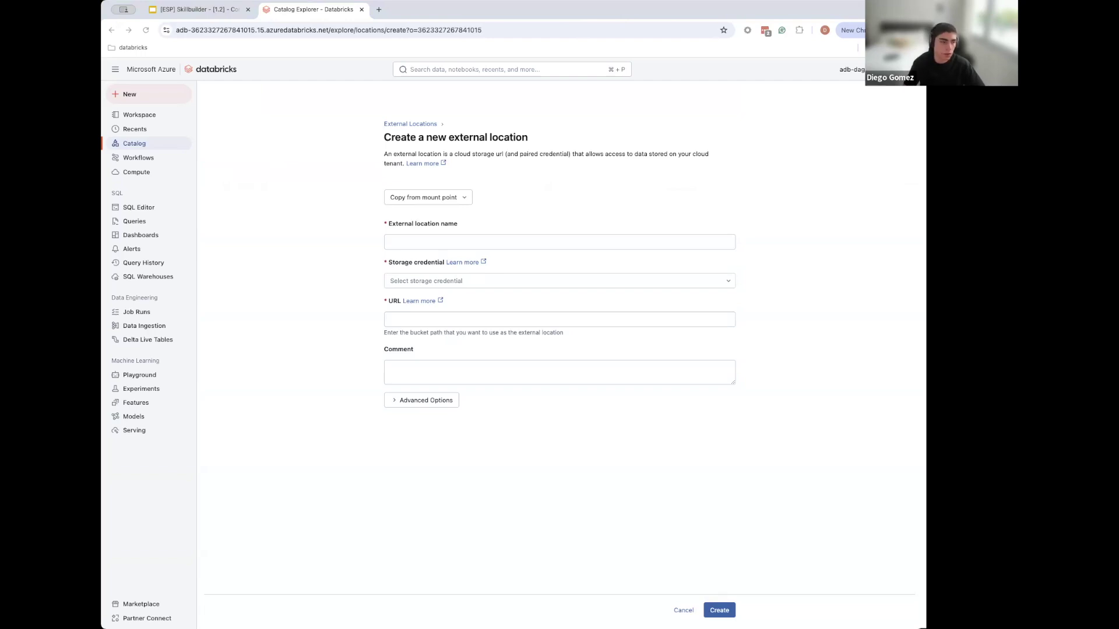
left_click(415, 124)
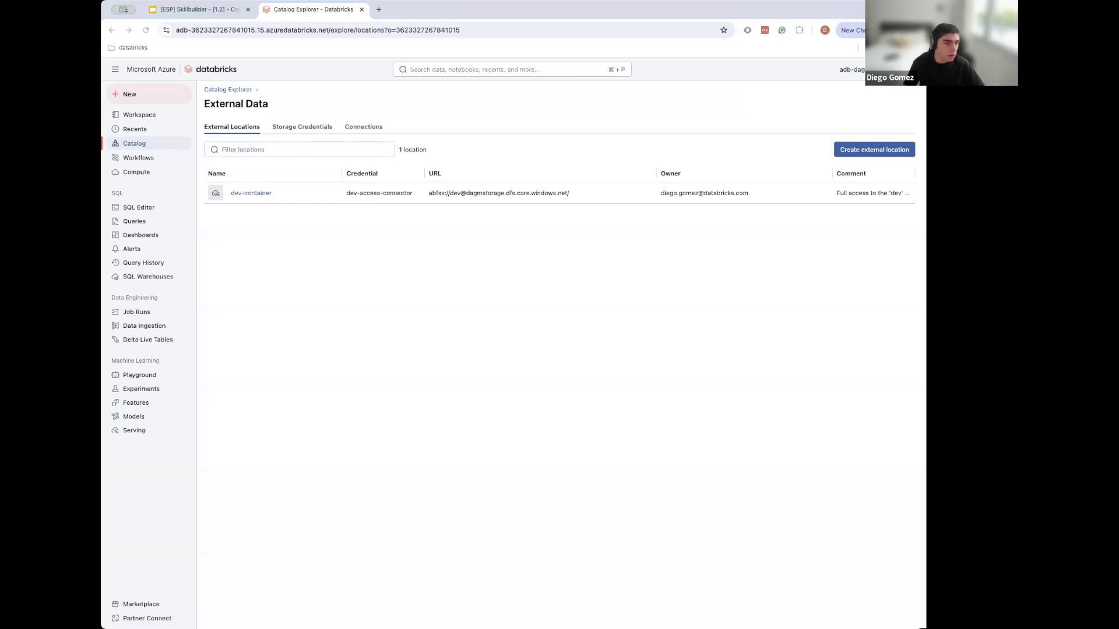
left_click(301, 130)
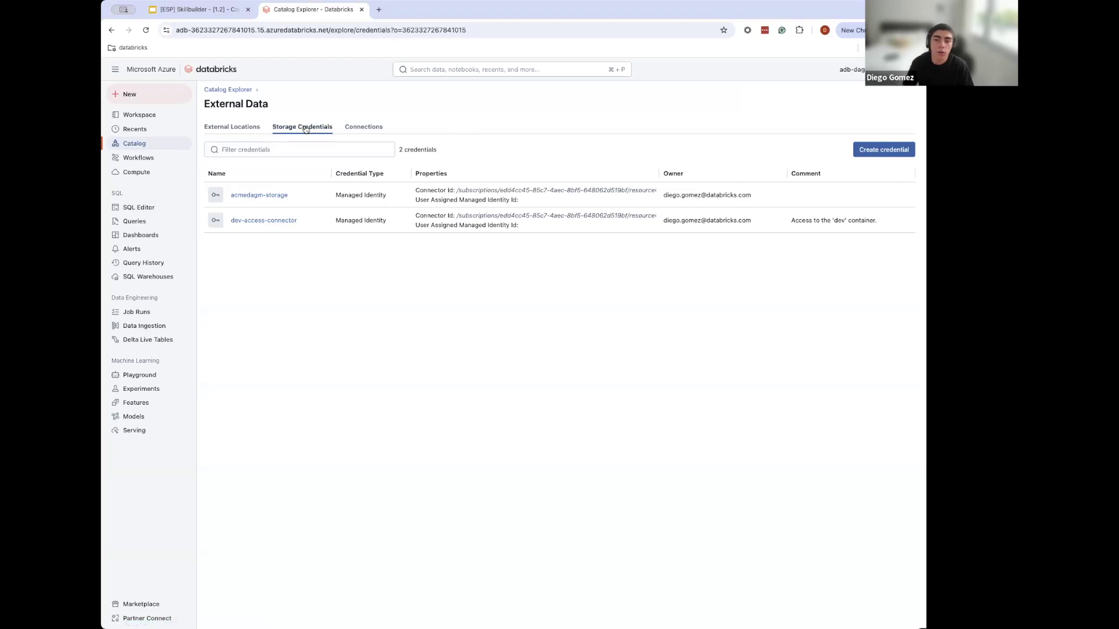
left_click(242, 131)
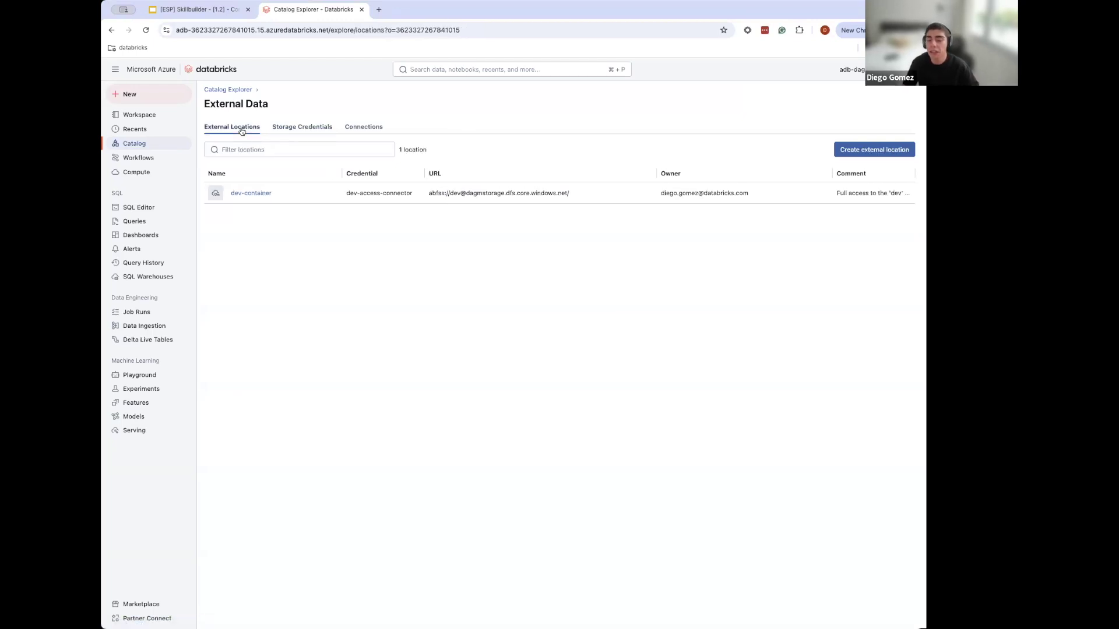
Step: Start a new external location named acme-container using the acmedagm-storage credential
left_click(865, 150)
left_click(437, 242)
type("acme-")
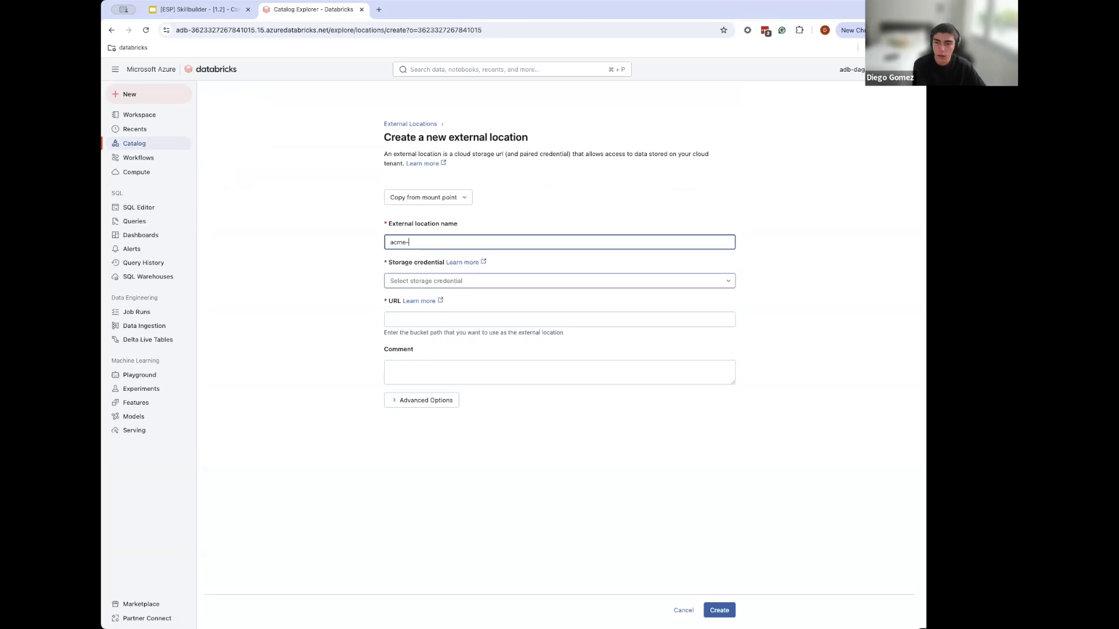
type("container")
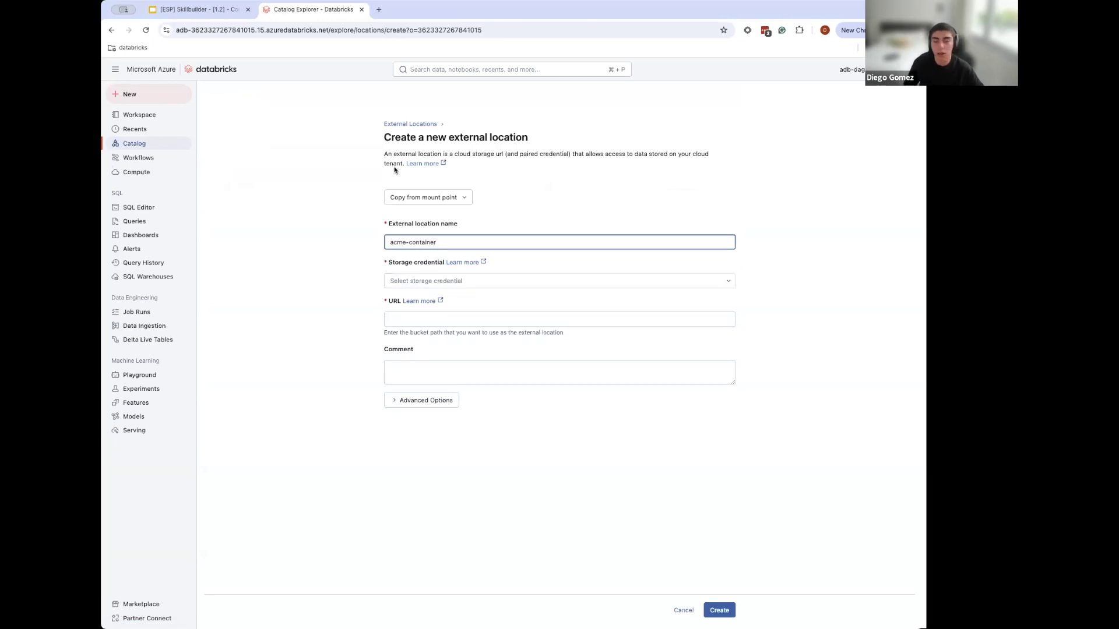
left_click(469, 281)
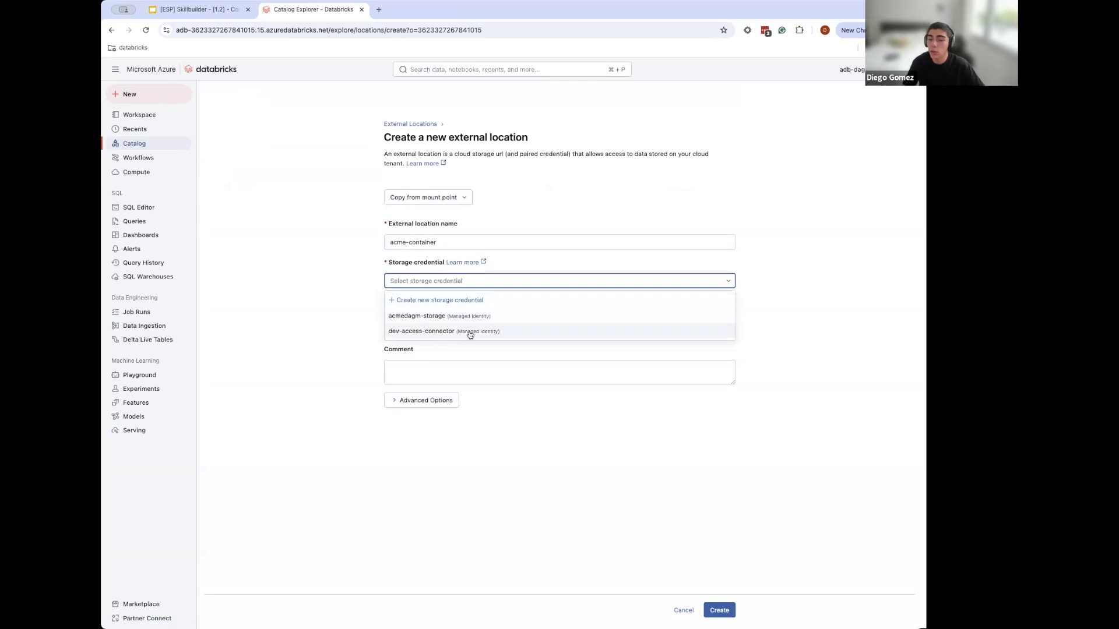
left_click(462, 319)
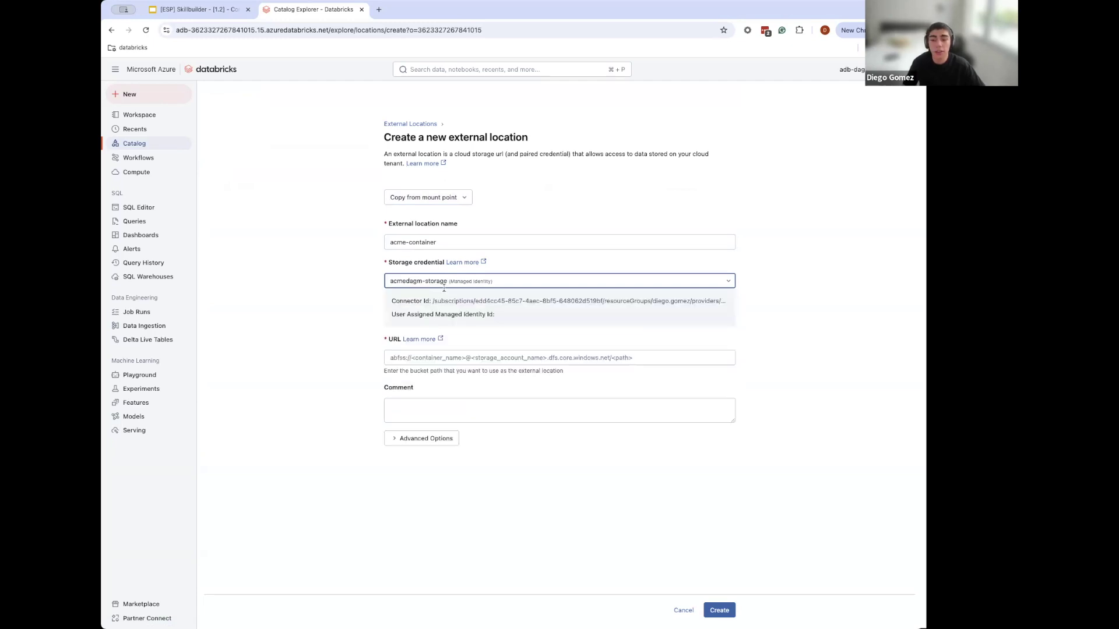
mouse_move(446, 301)
left_mouse_down()
mouse_move(389, 315)
mouse_move(425, 412)
left_mouse_up()
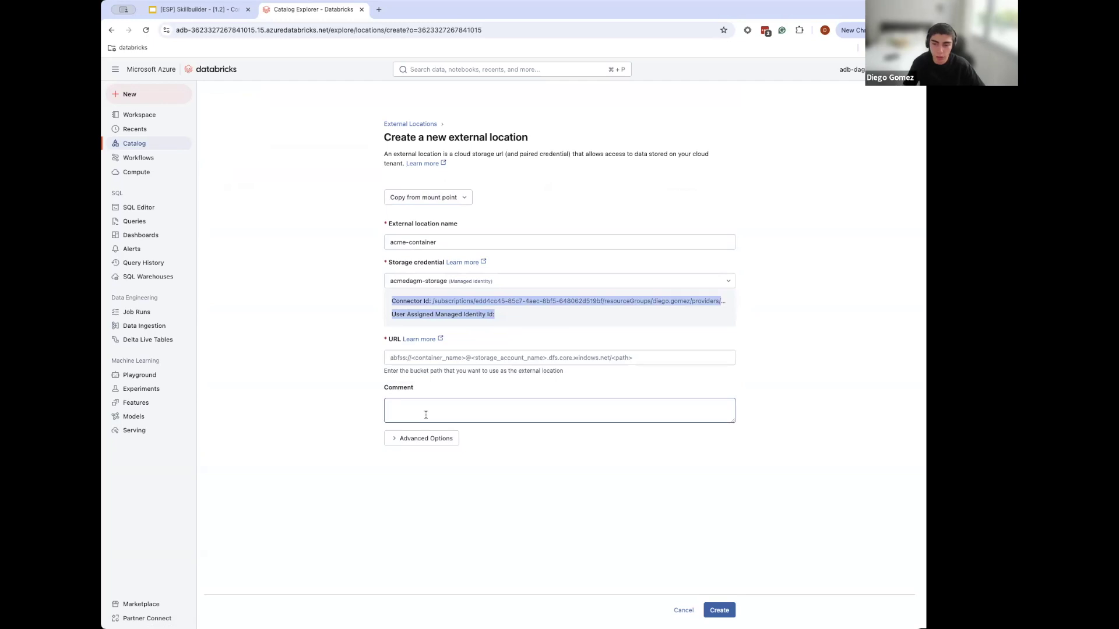
left_click(425, 412)
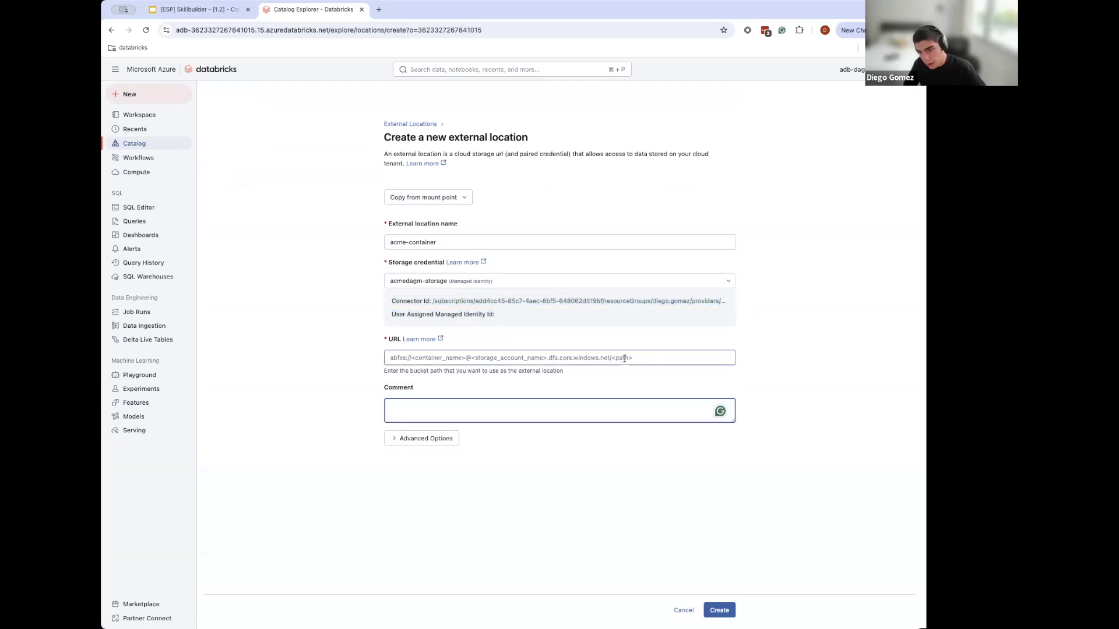
left_click(388, 359)
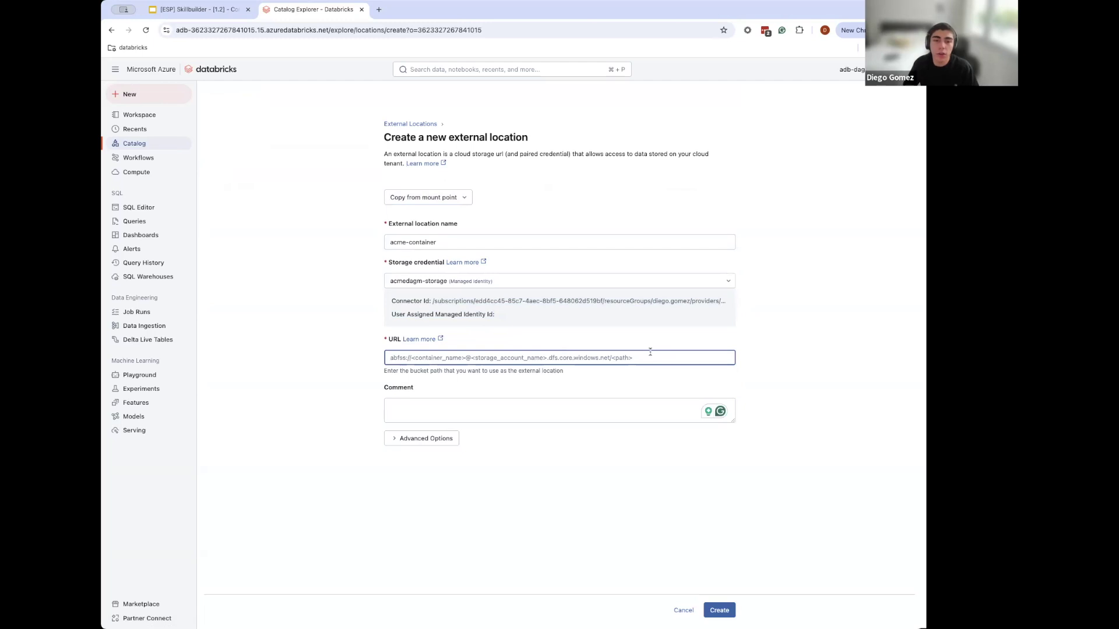
left_click(441, 412)
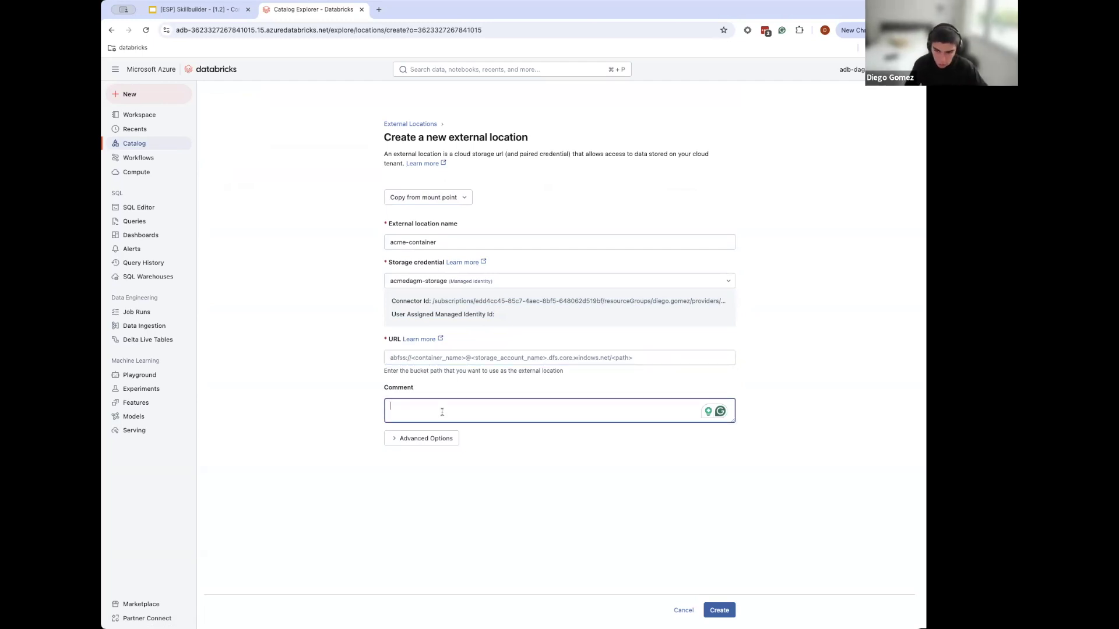
type("abfss://")
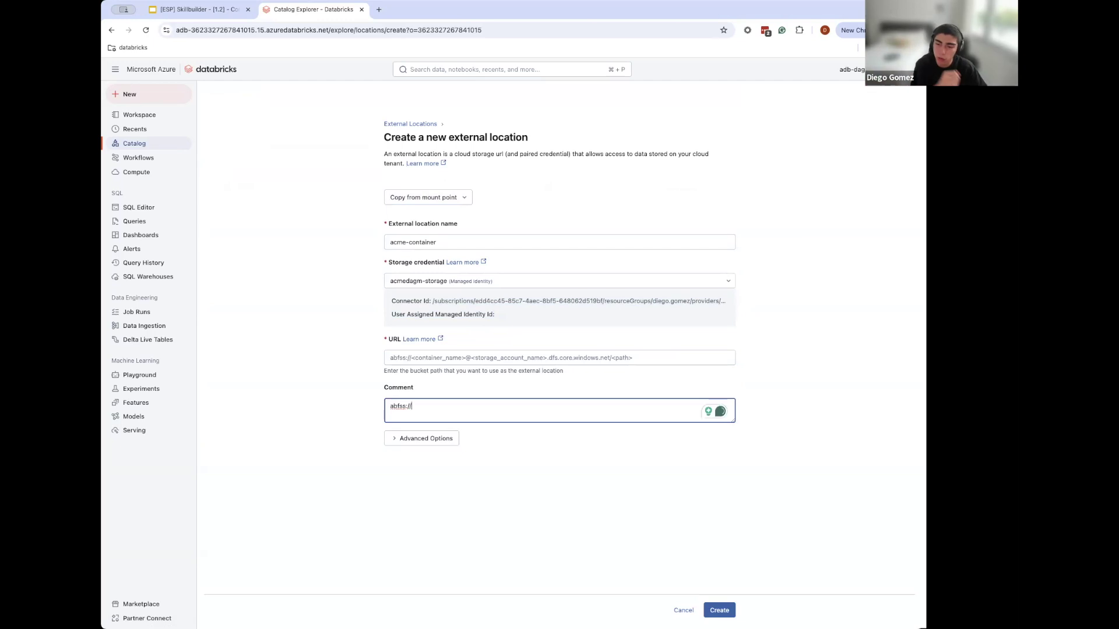
type("acme@")
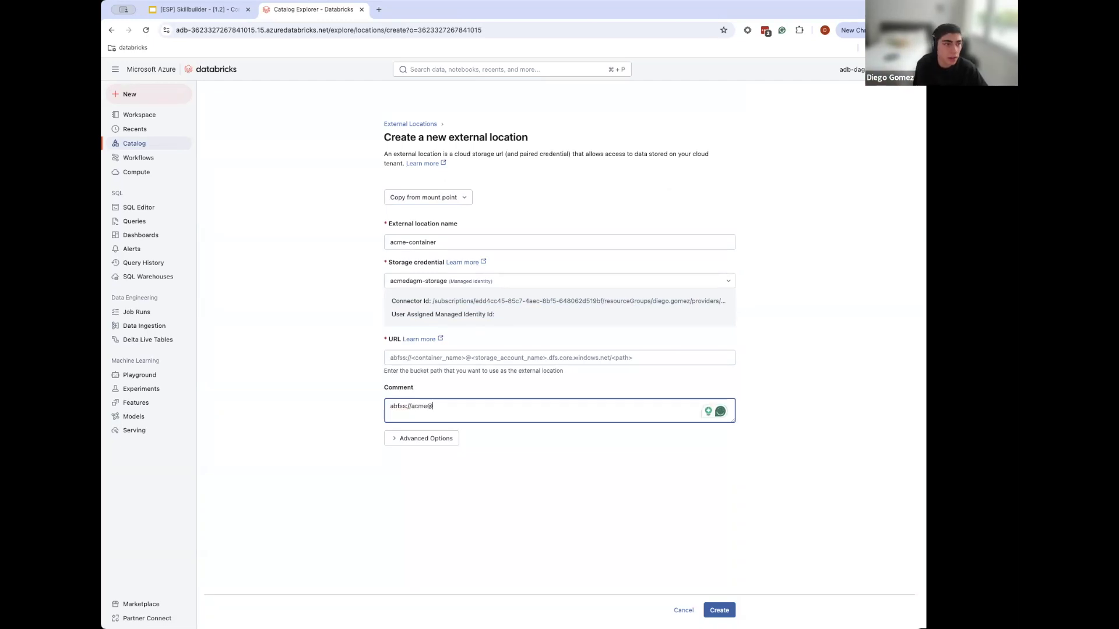
type("acmedagmsto")
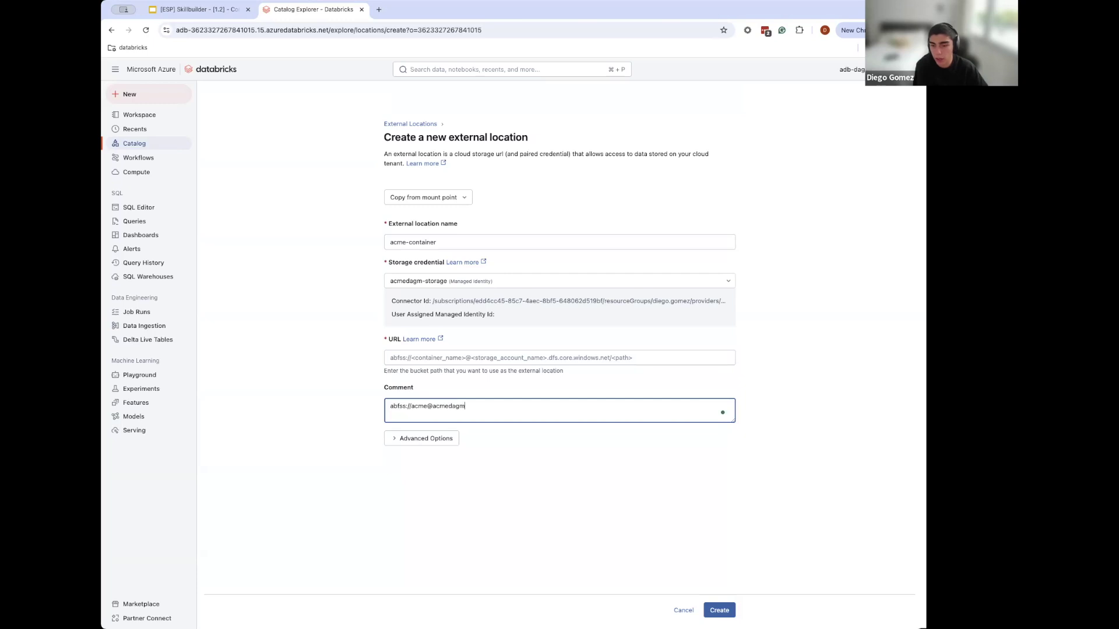
type("rage.")
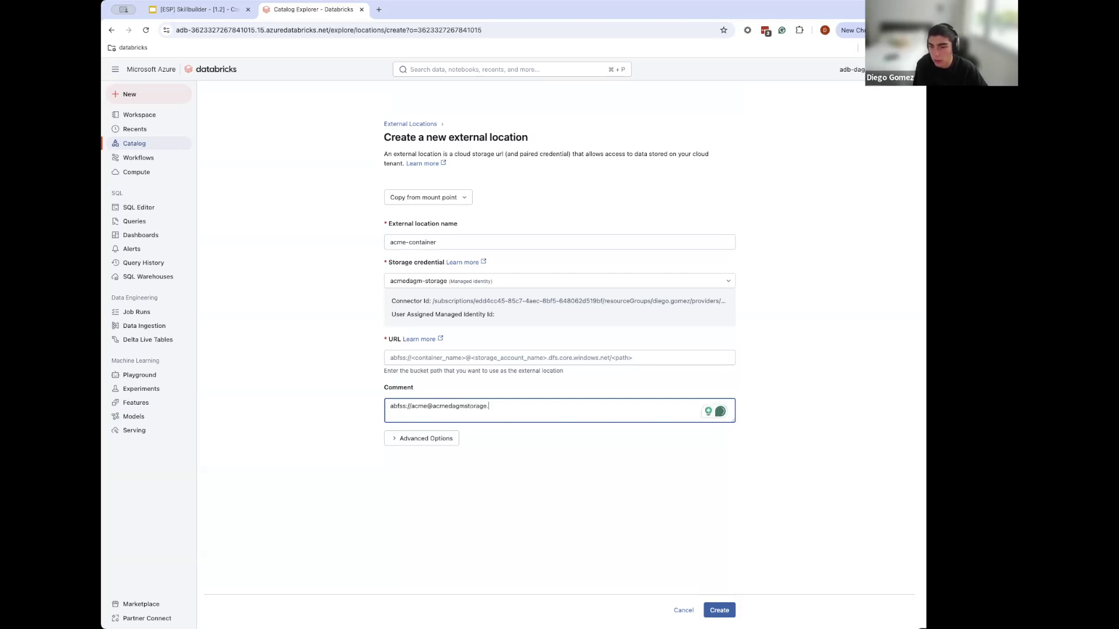
type("dfs.core.windows.net/")
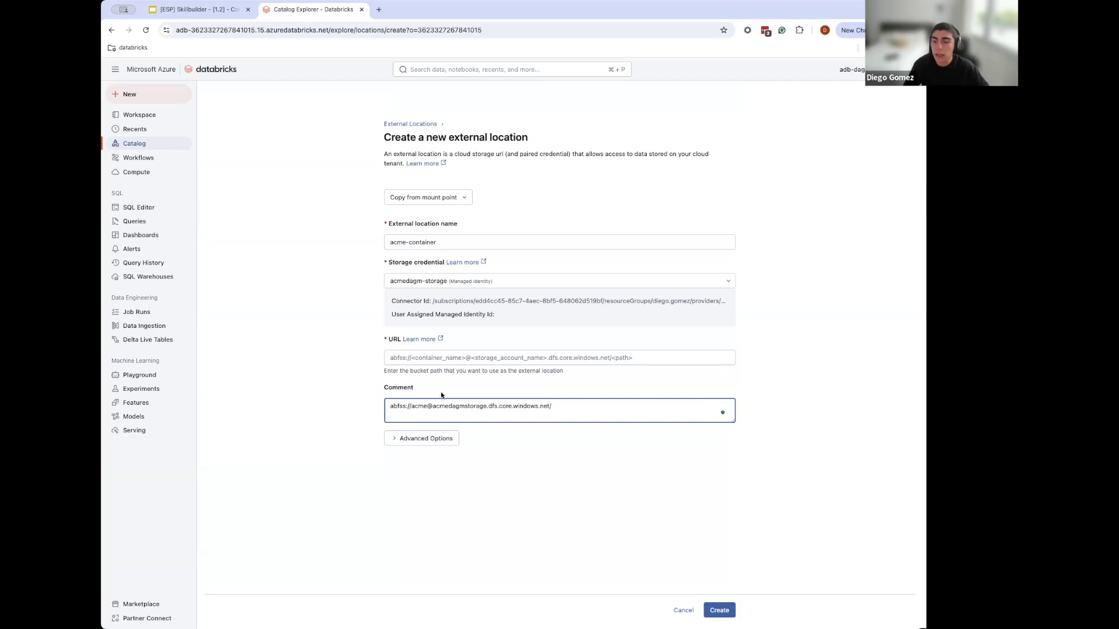
triple_click(527, 402)
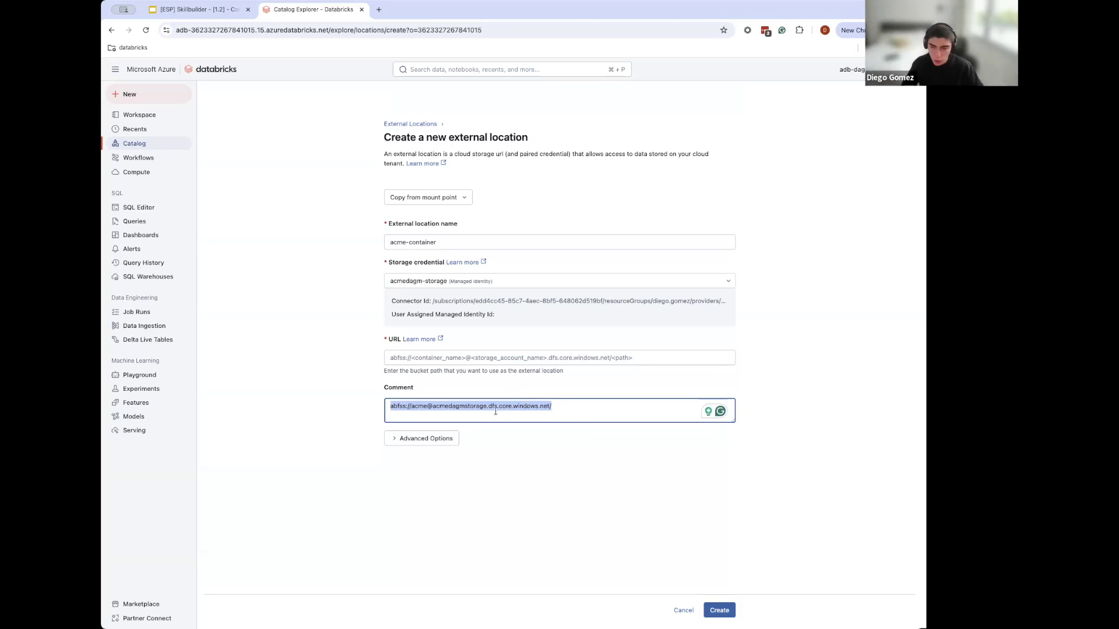
key("super+x")
left_click(458, 359)
key("super+v")
left_click(292, 337)
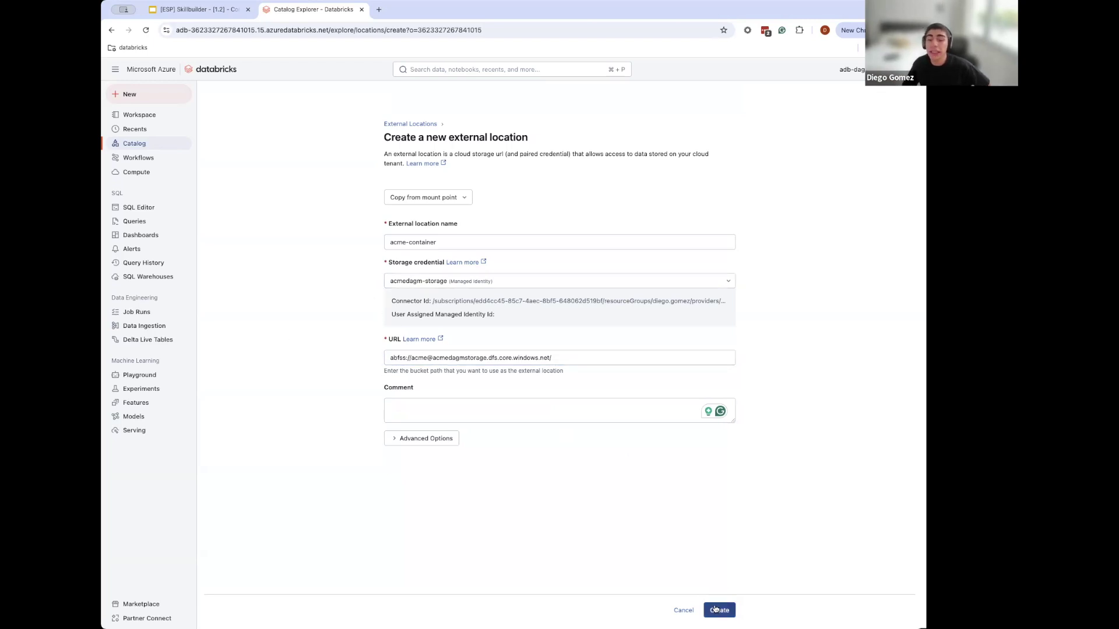
Step: Create acme-container and run Test connection, confirming every permission check succeeded
left_click(438, 440)
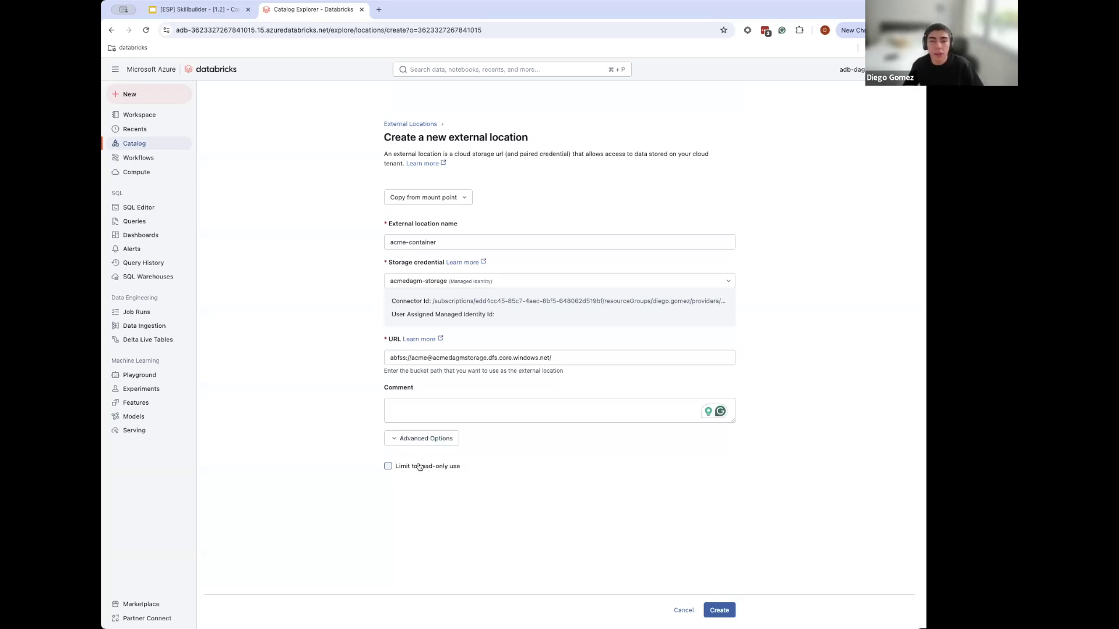
left_click(721, 609)
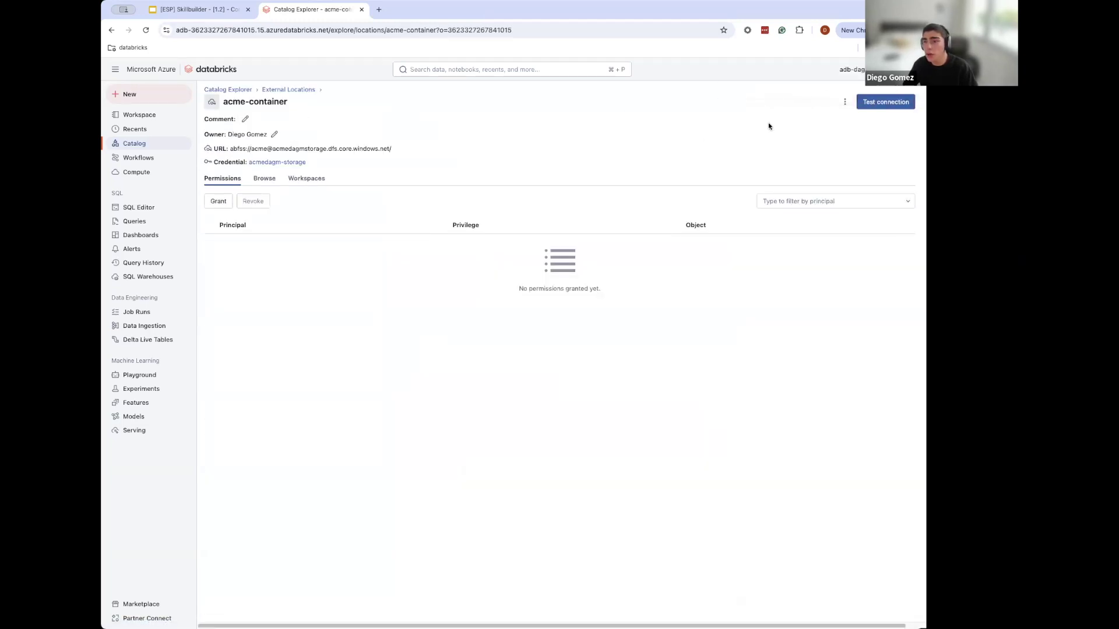
left_click(884, 101)
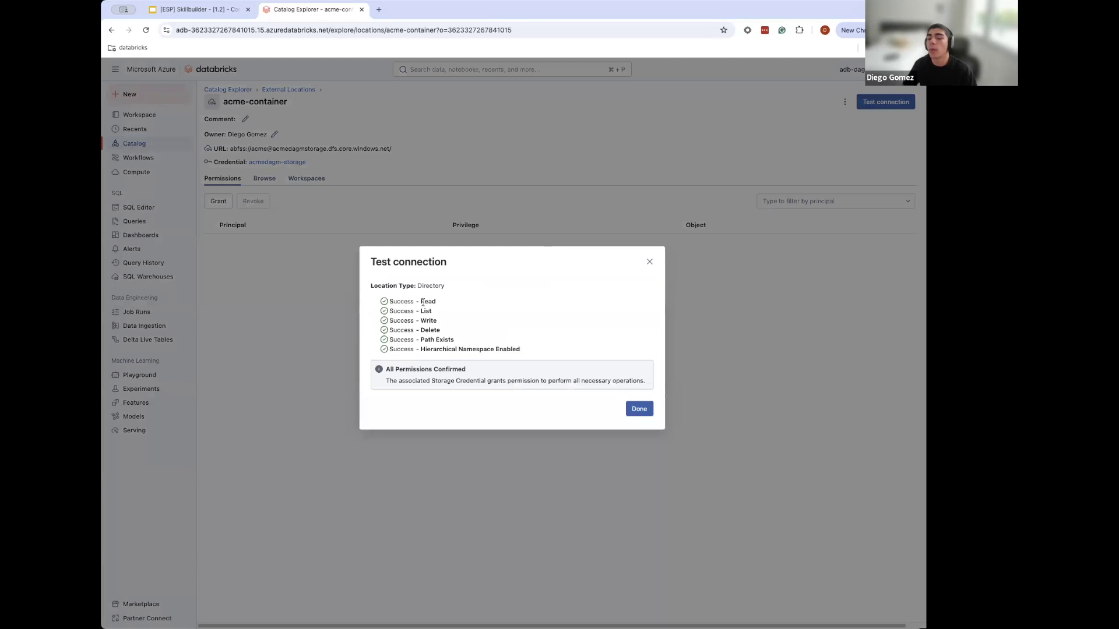
left_click_drag(420, 301, 540, 355)
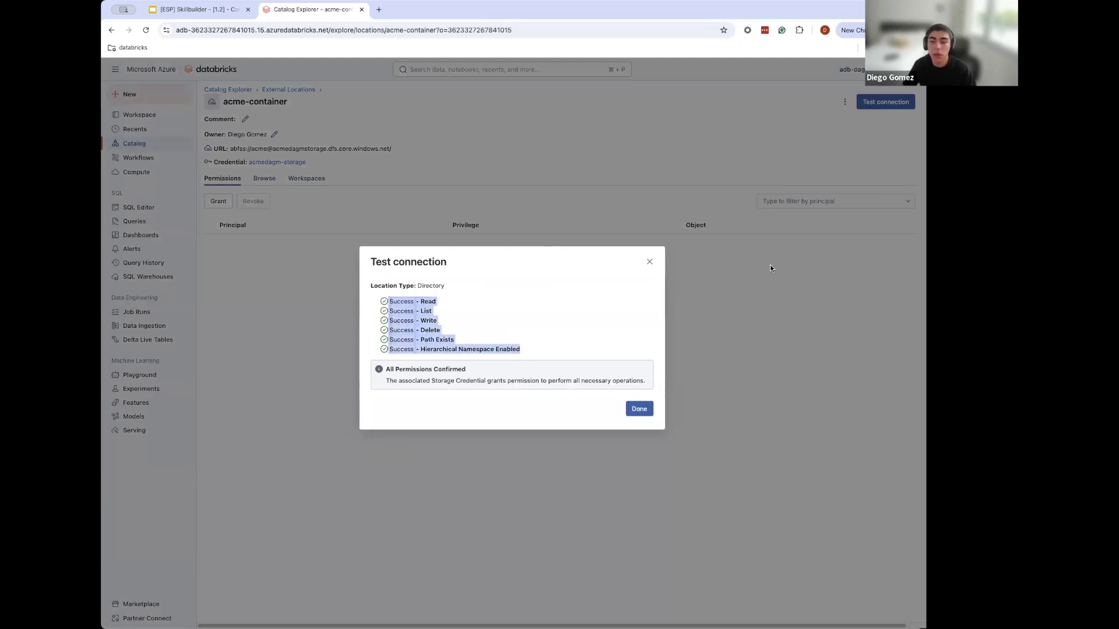
left_click(288, 99)
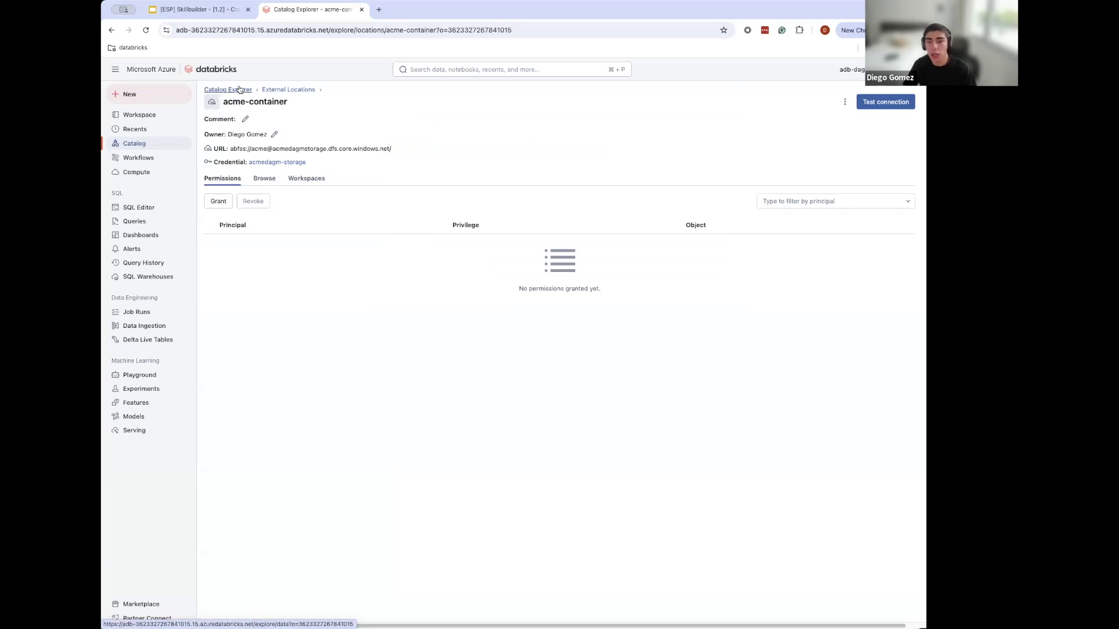
Step: Add a new catalog named acme-dev, which first fails for lacking a storage root
left_click(239, 89)
left_click(391, 92)
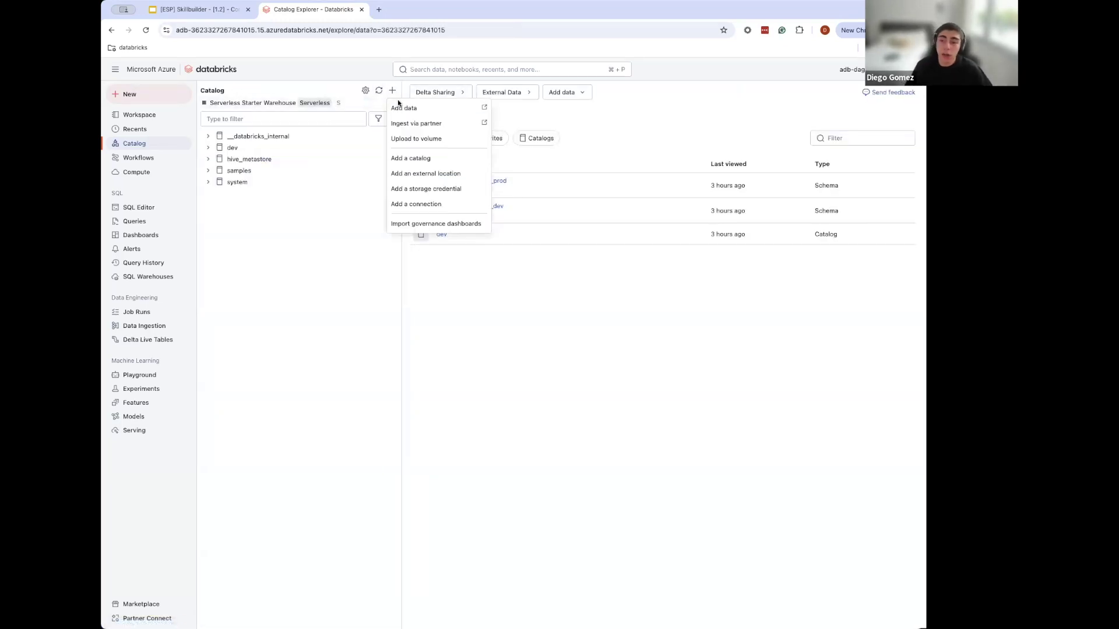
left_click(429, 163)
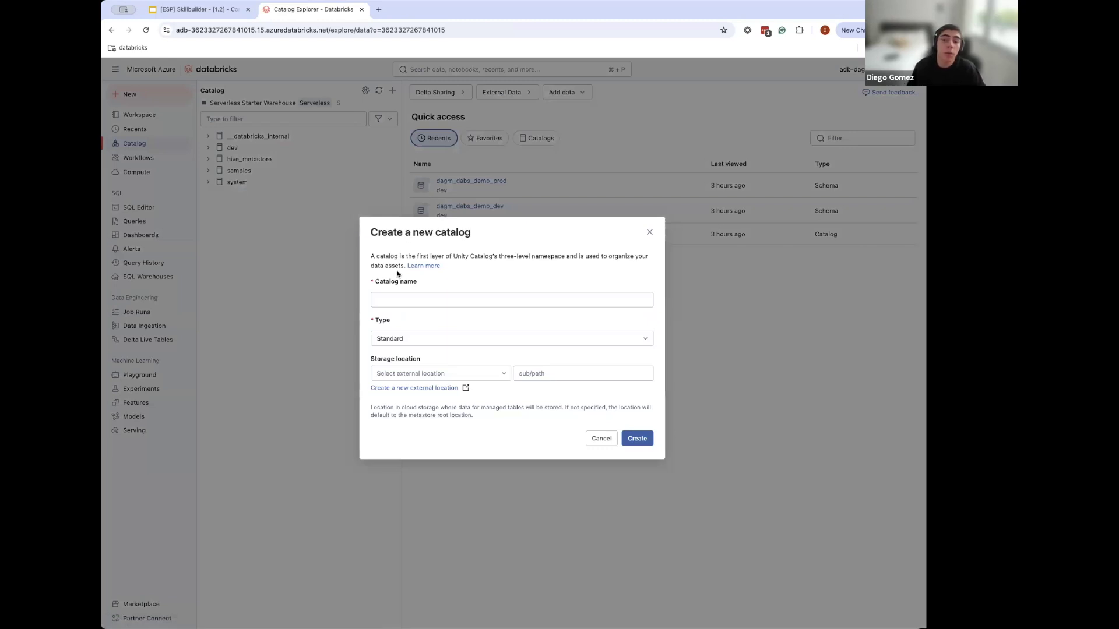
left_click(432, 297)
type("acme-dev")
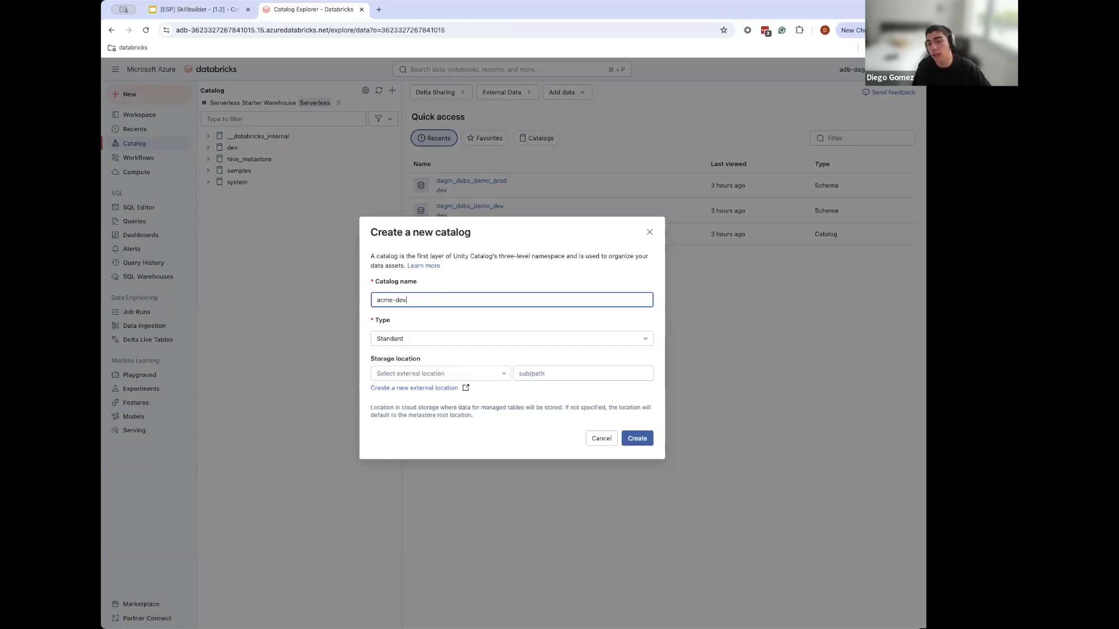
left_click(519, 433)
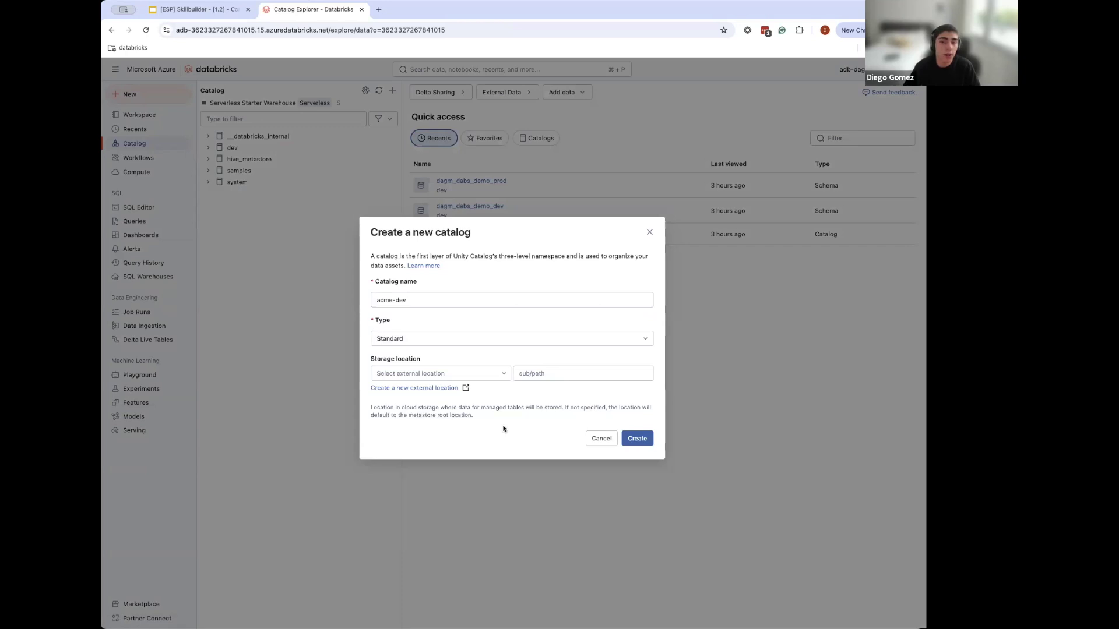
left_click(648, 442)
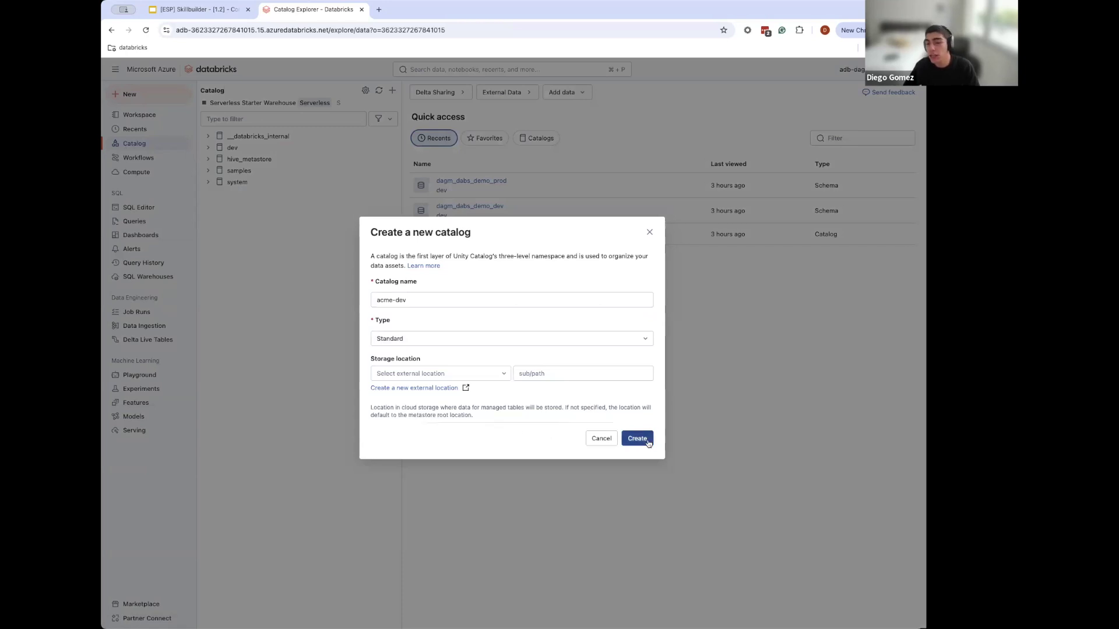
left_click_drag(385, 408, 481, 423)
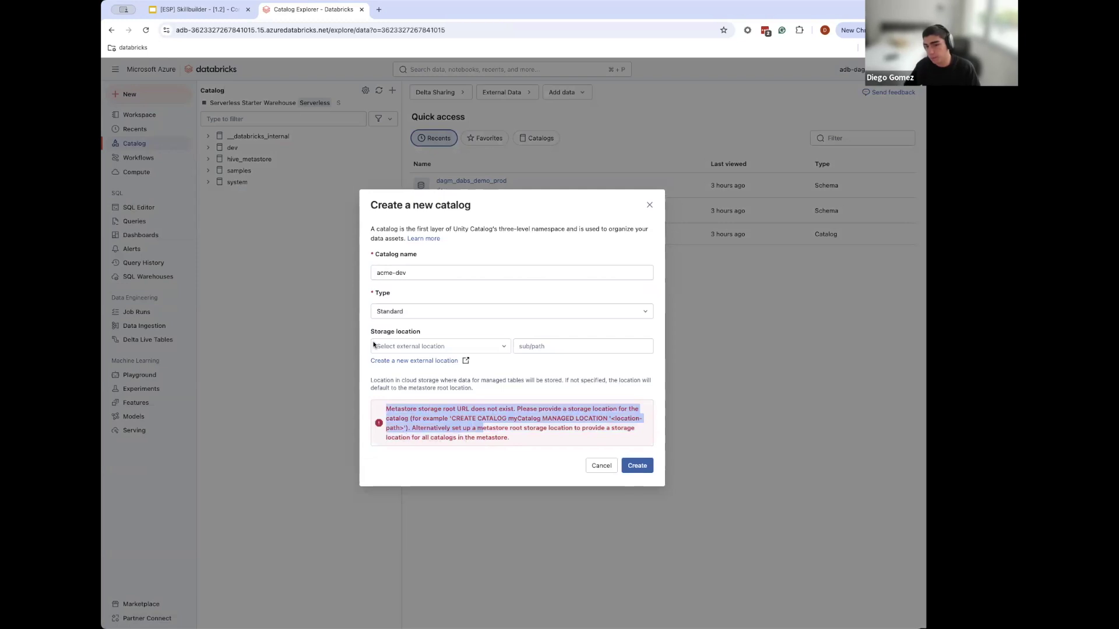
Step: Set the catalog's storage location to acme-container with sub-path dev
left_click(435, 345)
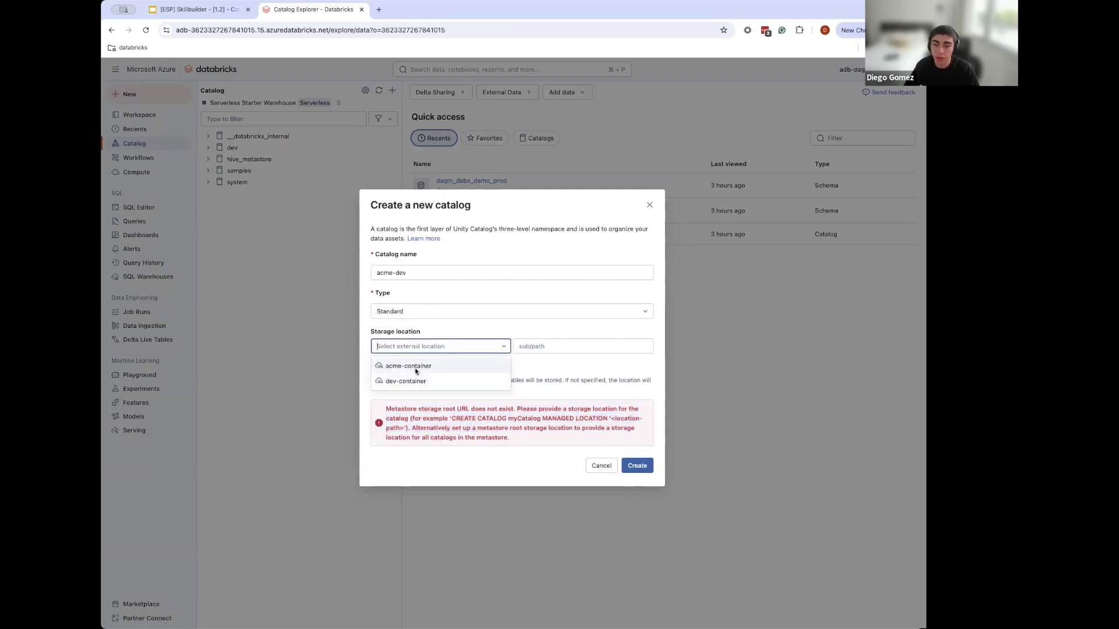
left_click(415, 367)
left_click_drag(376, 373, 558, 373)
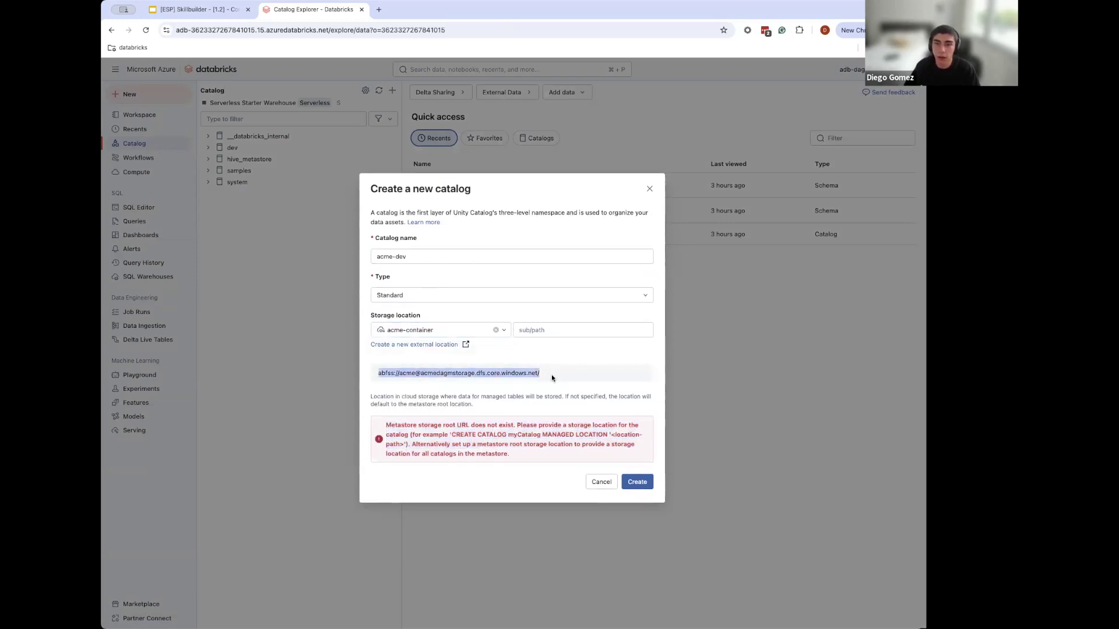
left_click(432, 376)
left_click(527, 329)
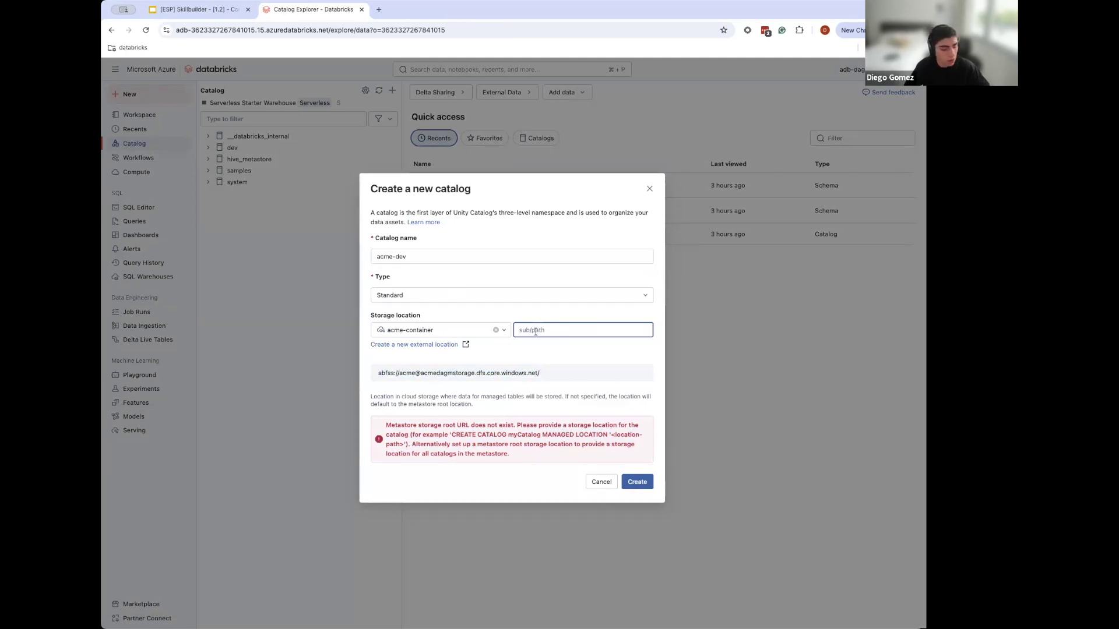
type("dev")
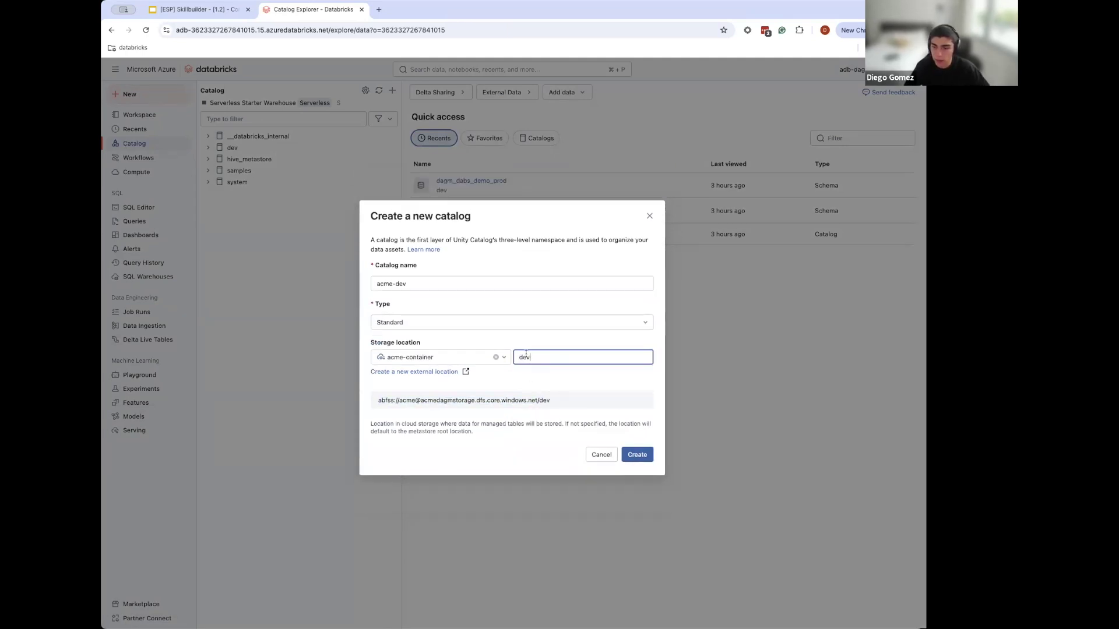
double_click(527, 356)
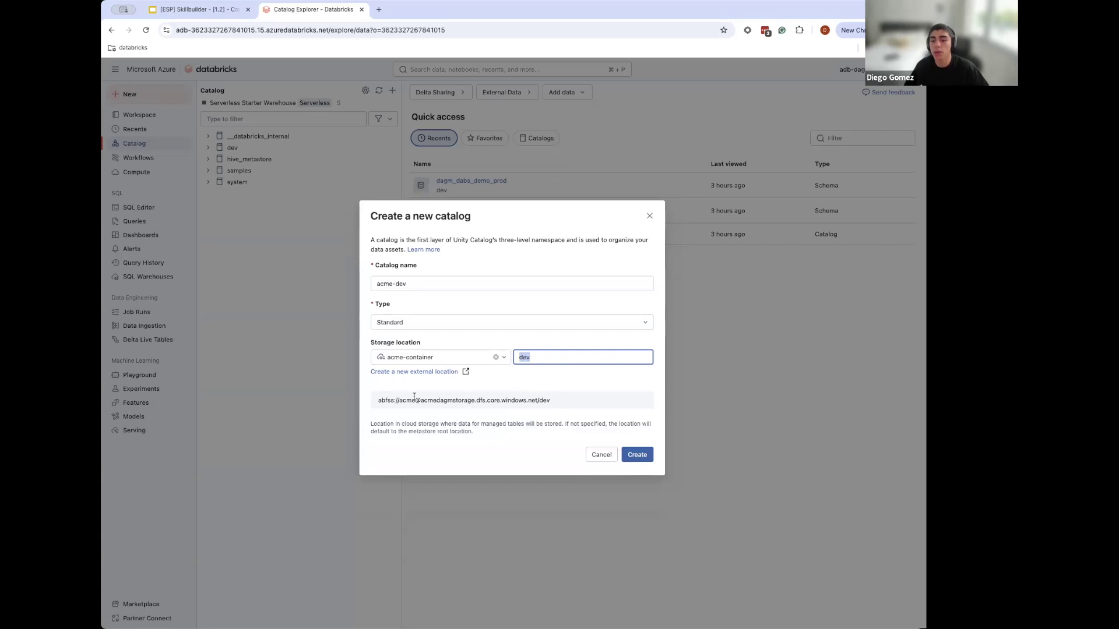
left_click_drag(377, 400, 558, 400)
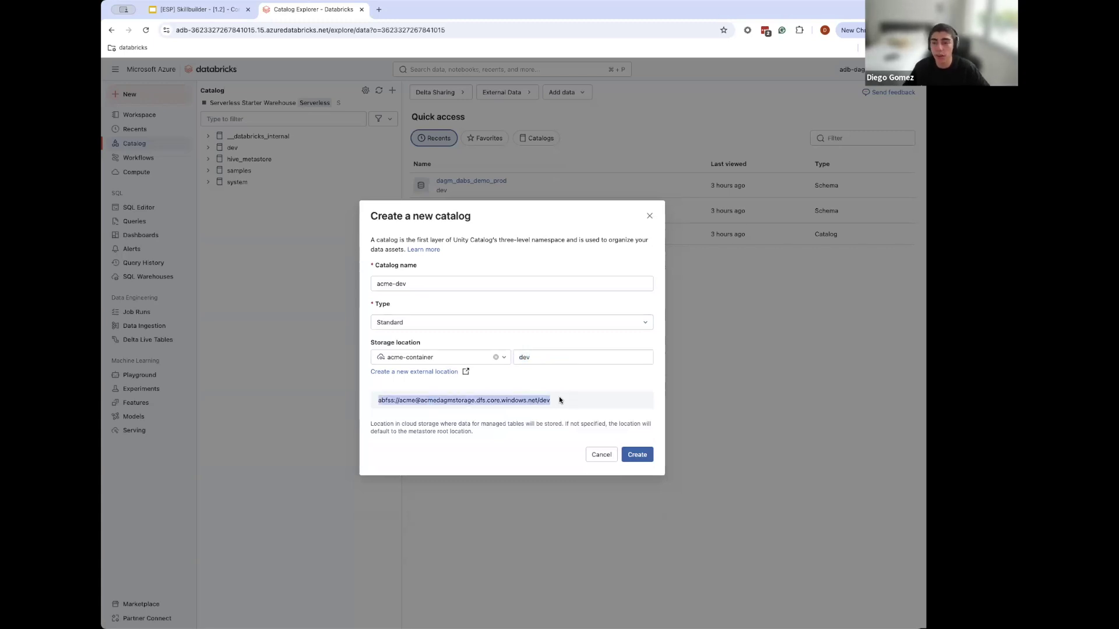
left_click_drag(373, 424, 591, 426)
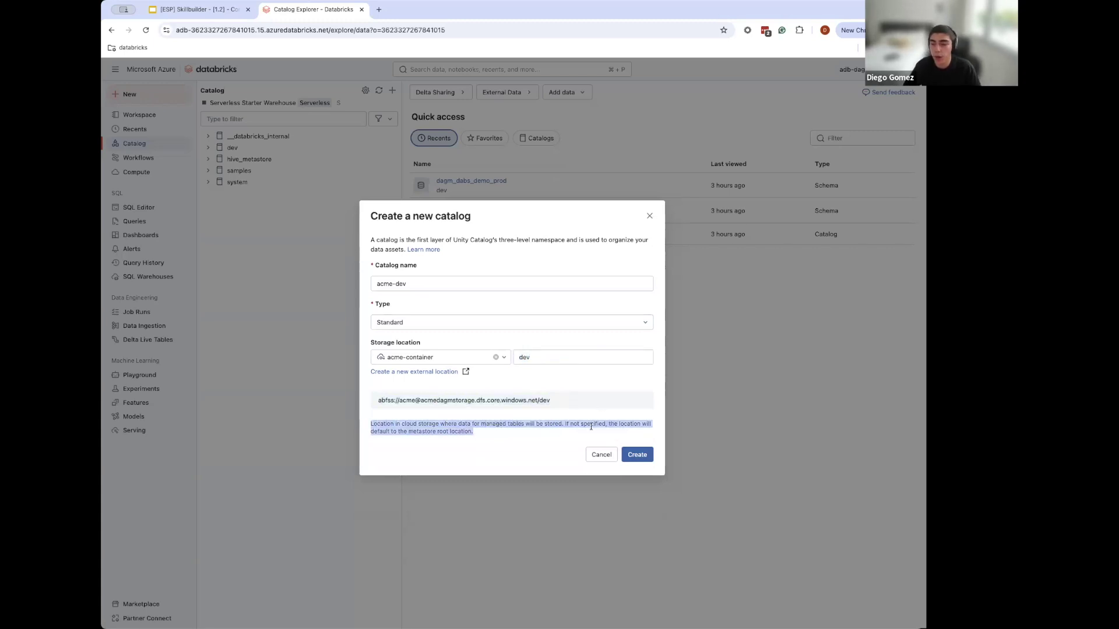
Step: Create the acme-dev catalog and open its overview
left_click(637, 455)
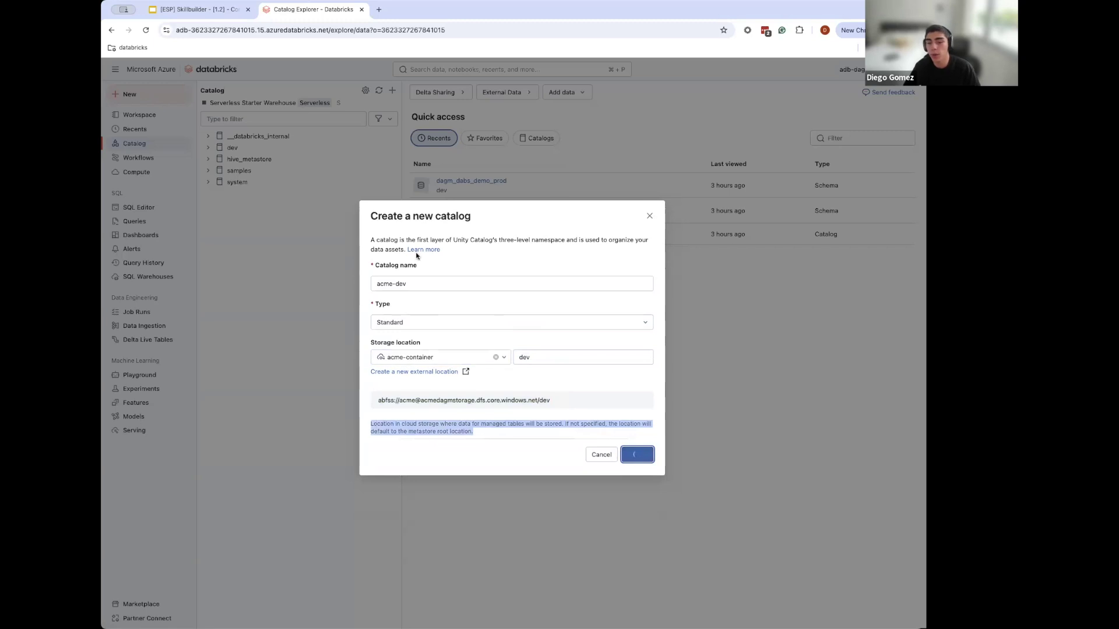
left_click(650, 307)
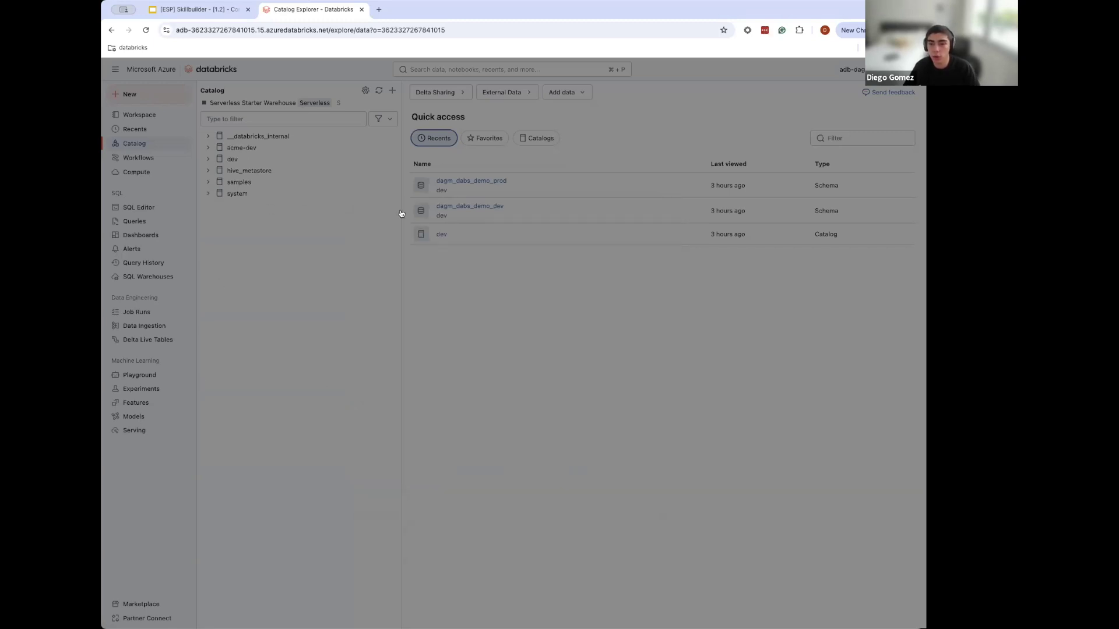
left_click(276, 148)
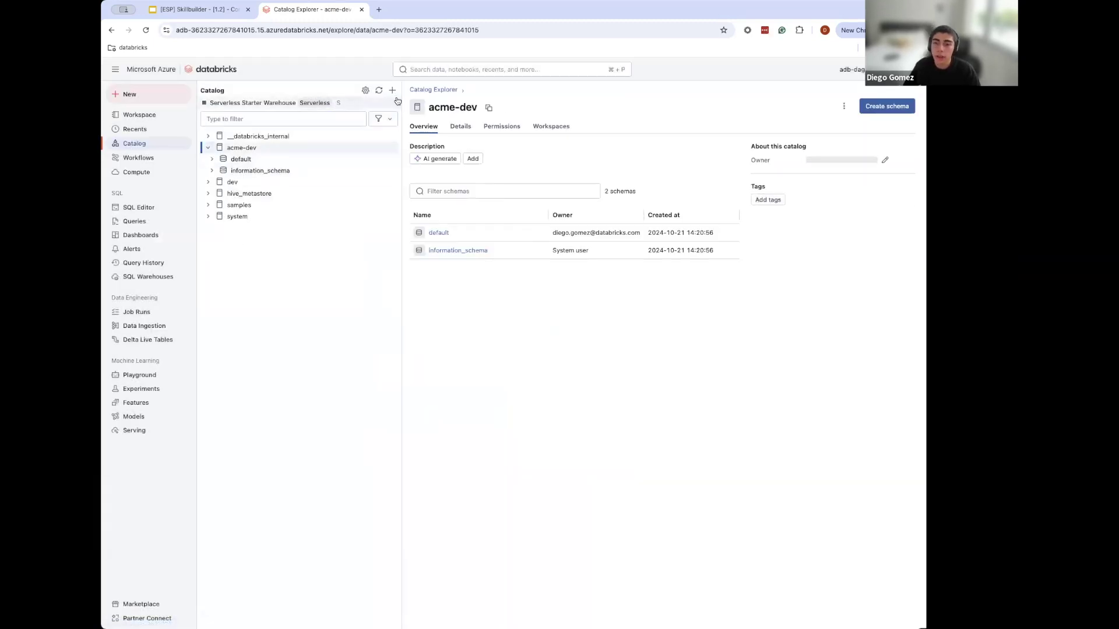